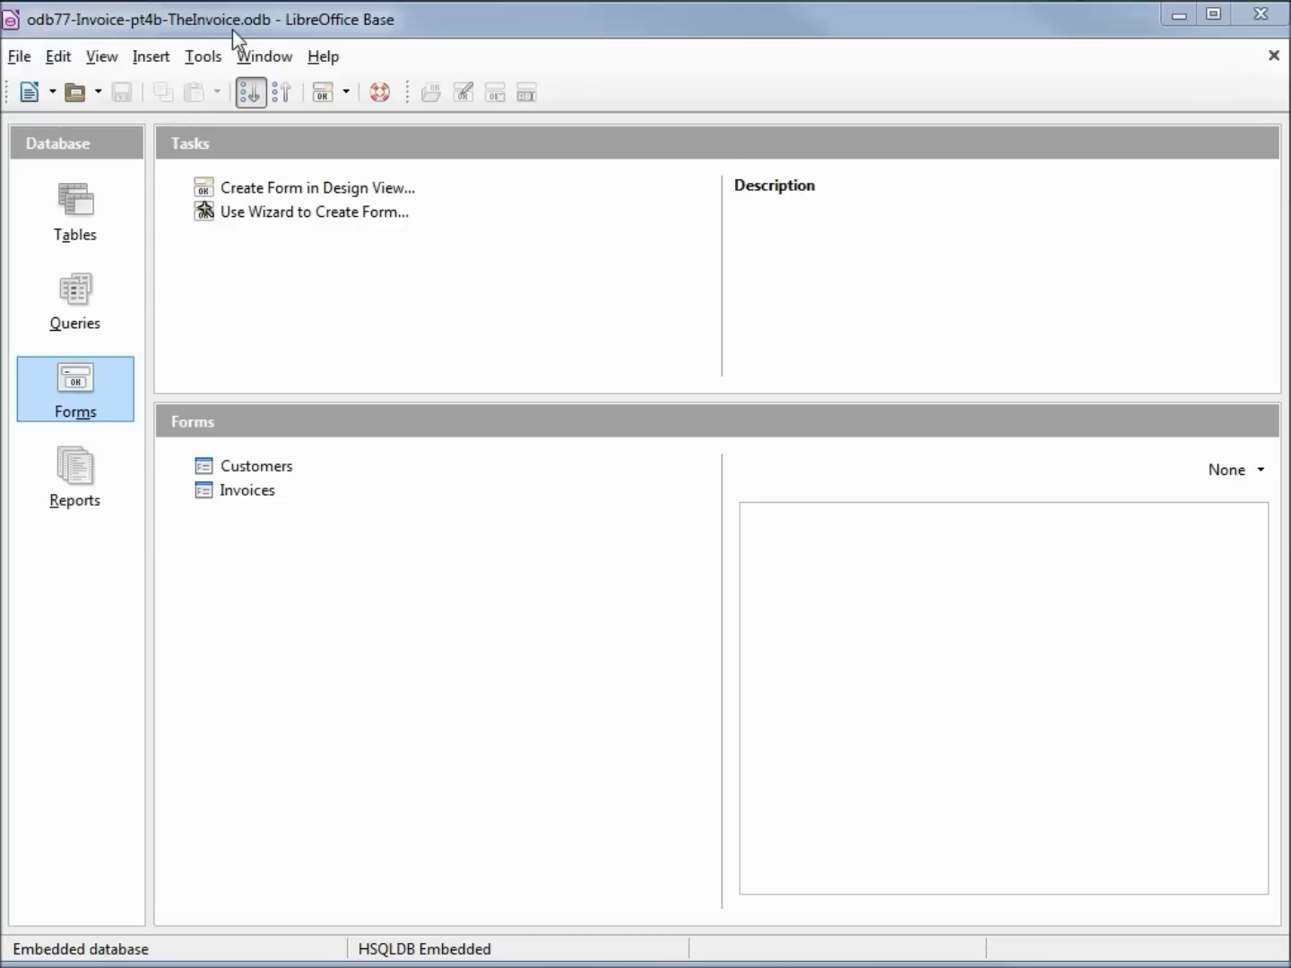
Copy and paste rpt_Invoice in the Reports list, naming the copy rpt_Invoice-pt2.
click(77, 490)
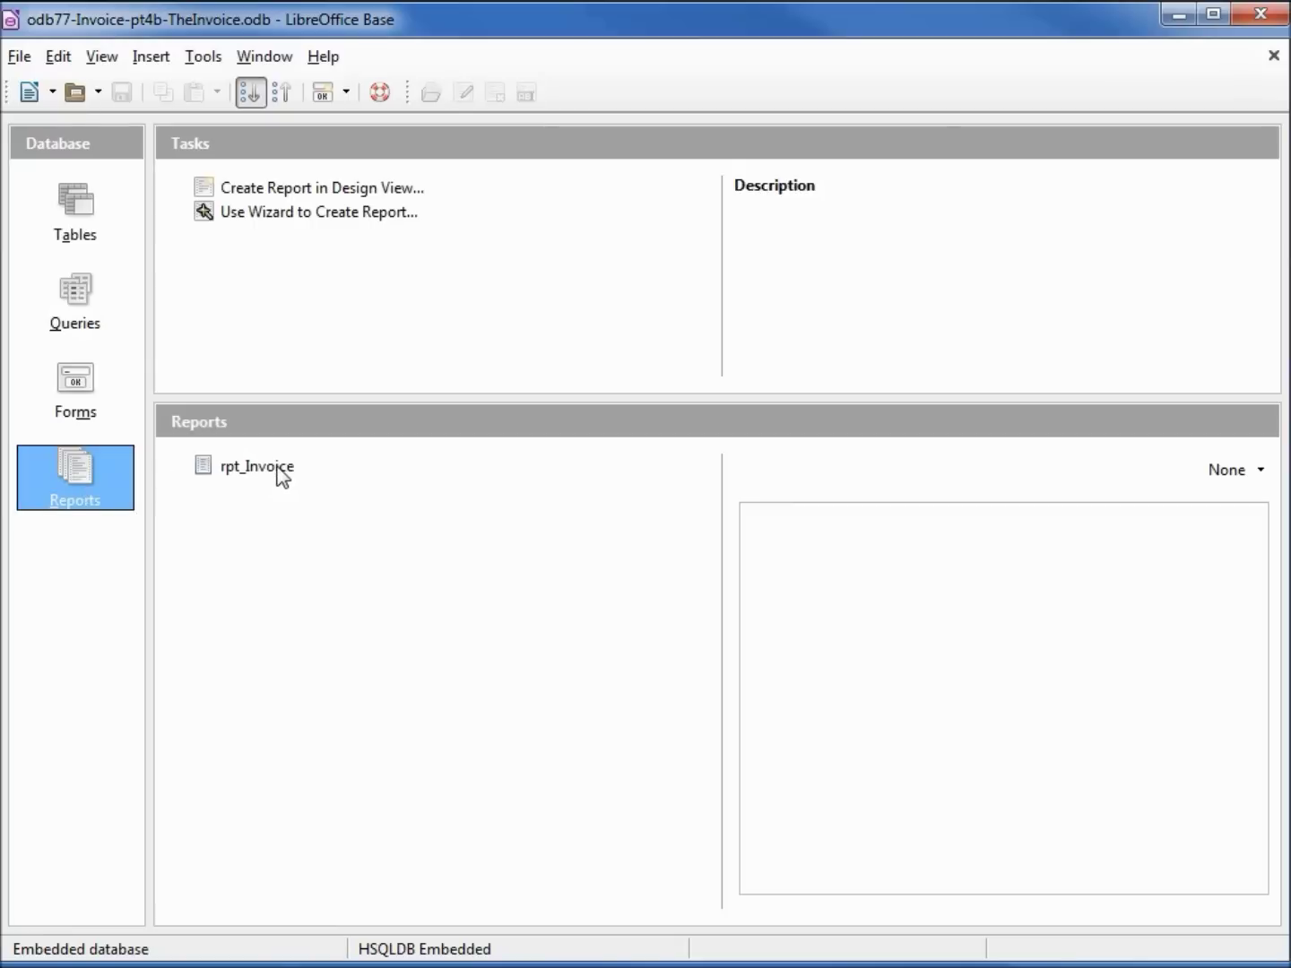
right_click(277, 468)
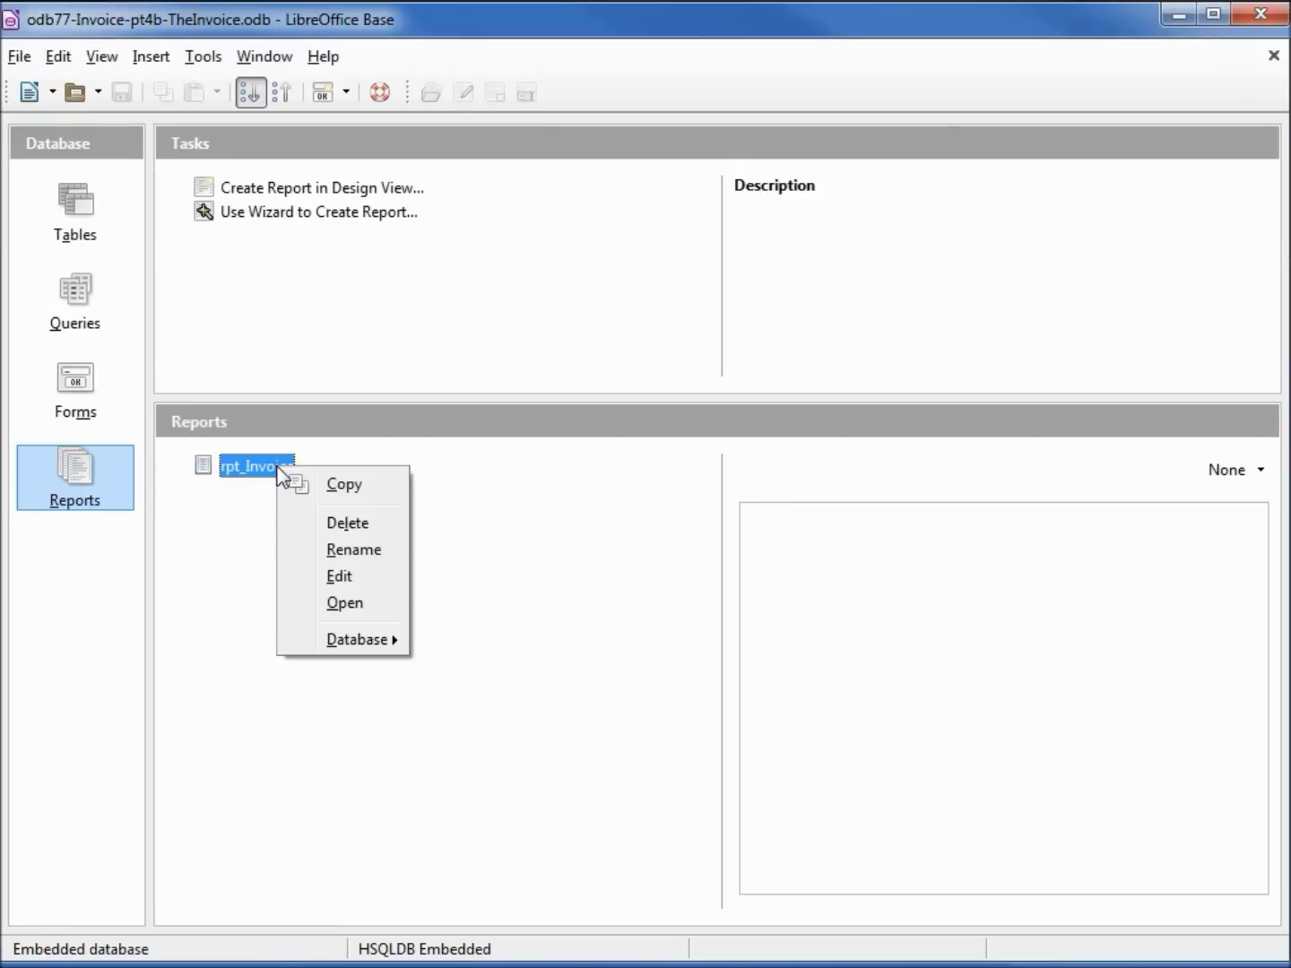
click(356, 497)
right_click(257, 523)
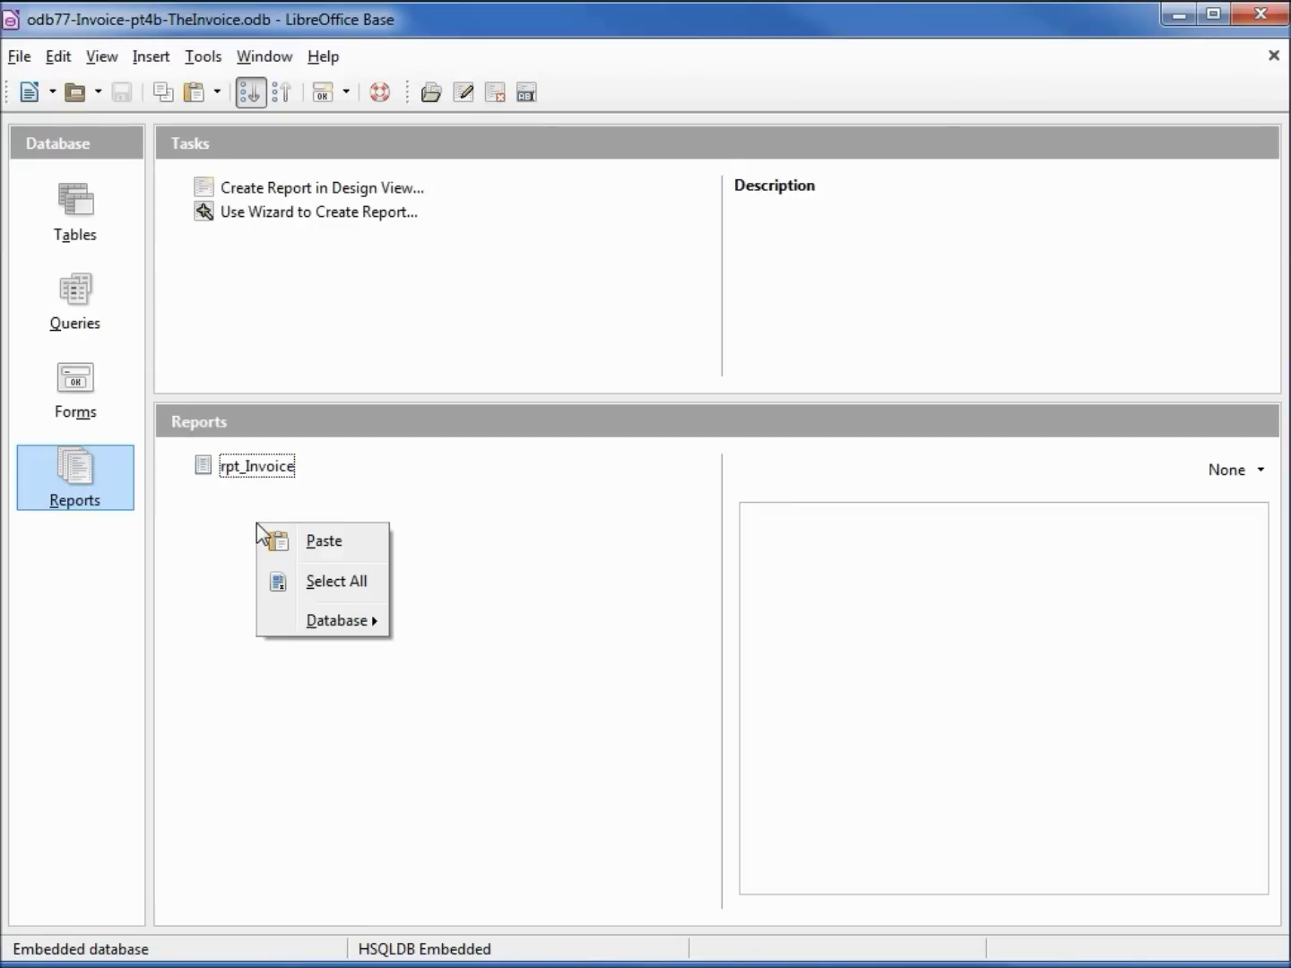
click(319, 542)
click(698, 482)
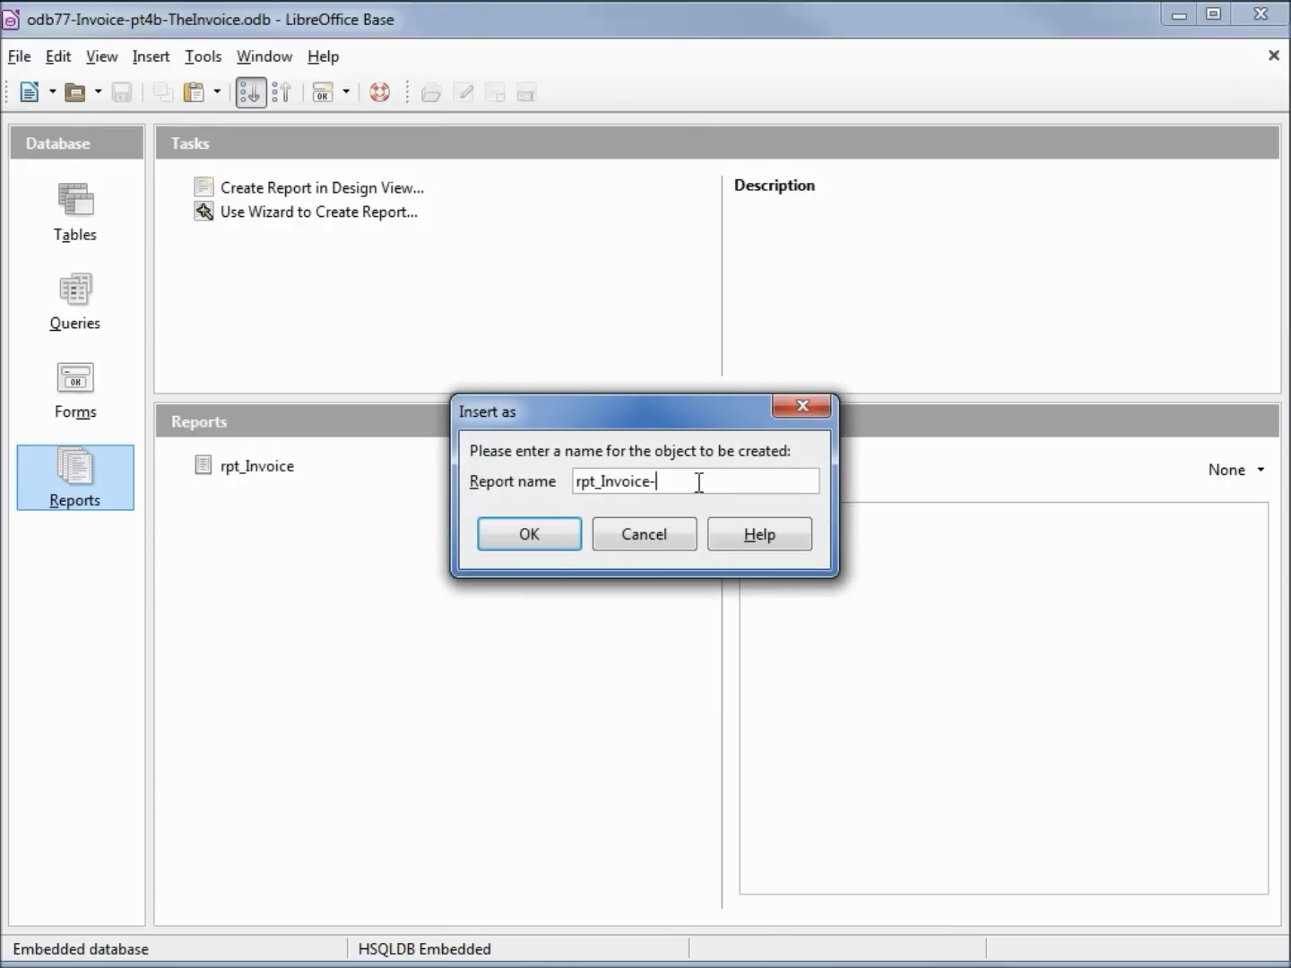
text(-pt2)
click(553, 531)
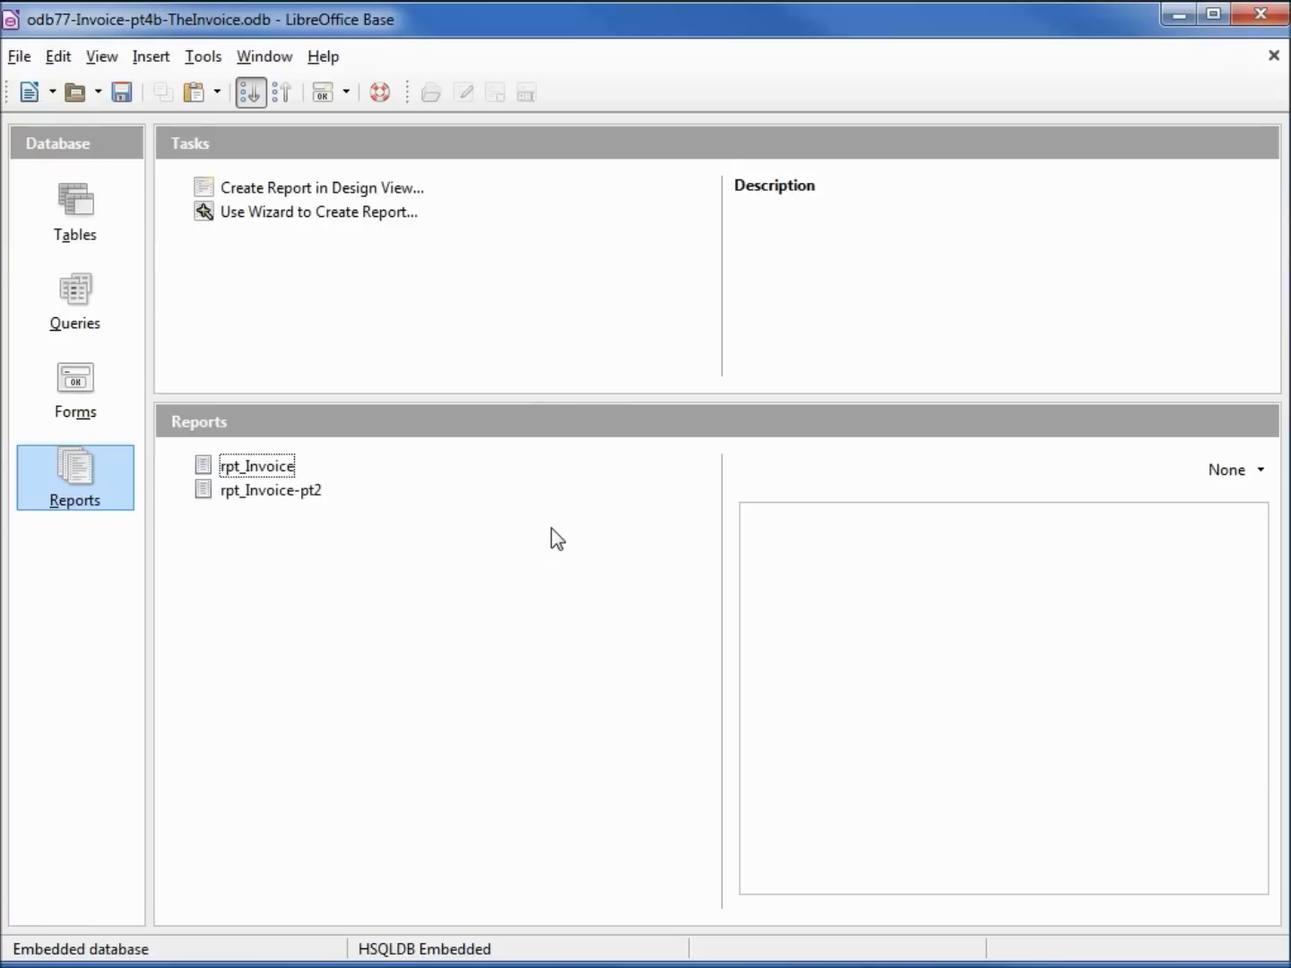
right_click(260, 500)
Open rpt_Invoice-pt2 in design mode, make the Header taller, and draw a new label there.
click(337, 632)
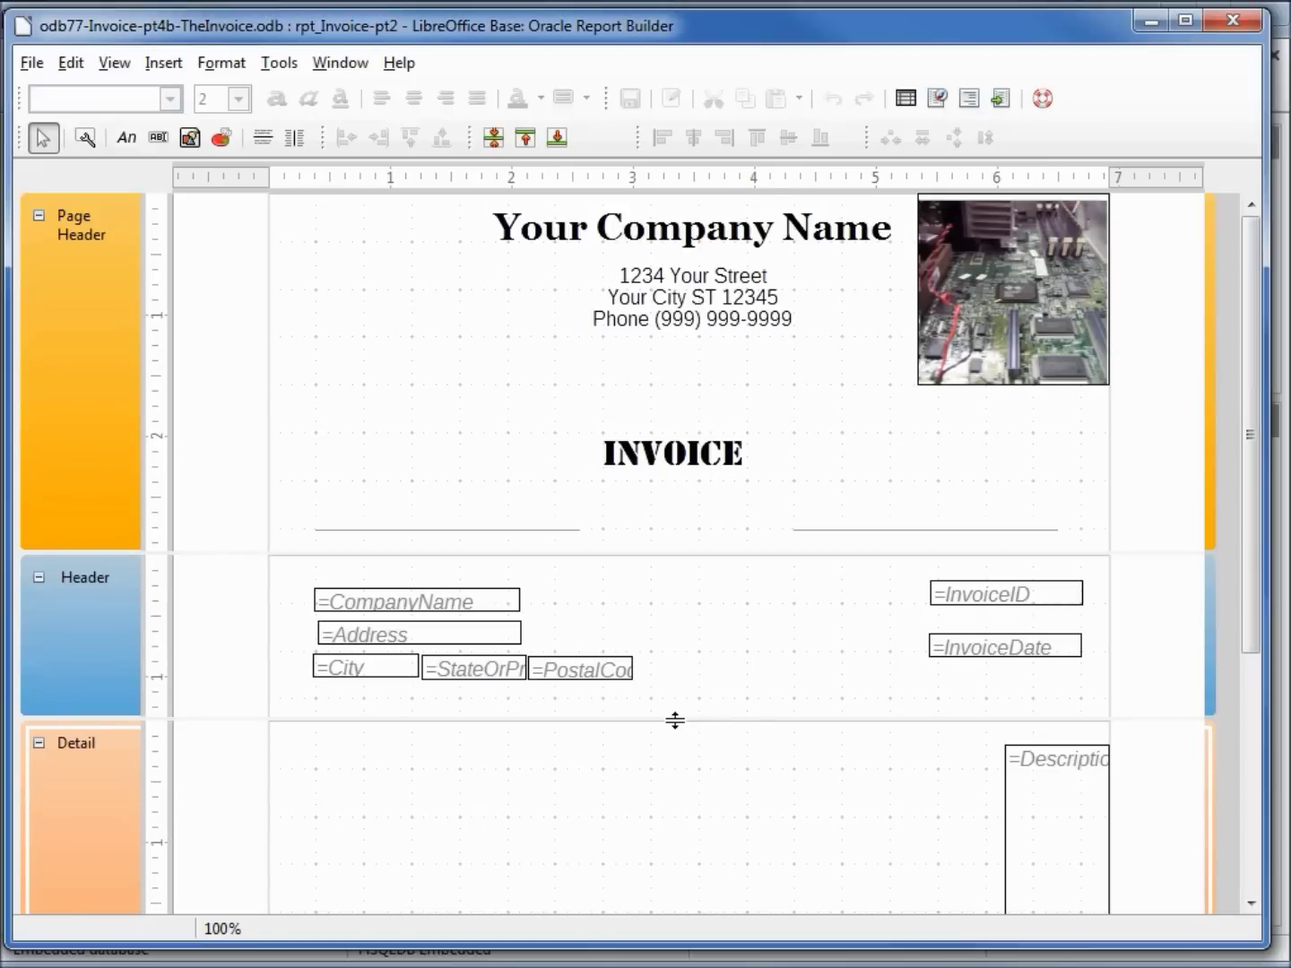
drag(673, 717, 673, 757)
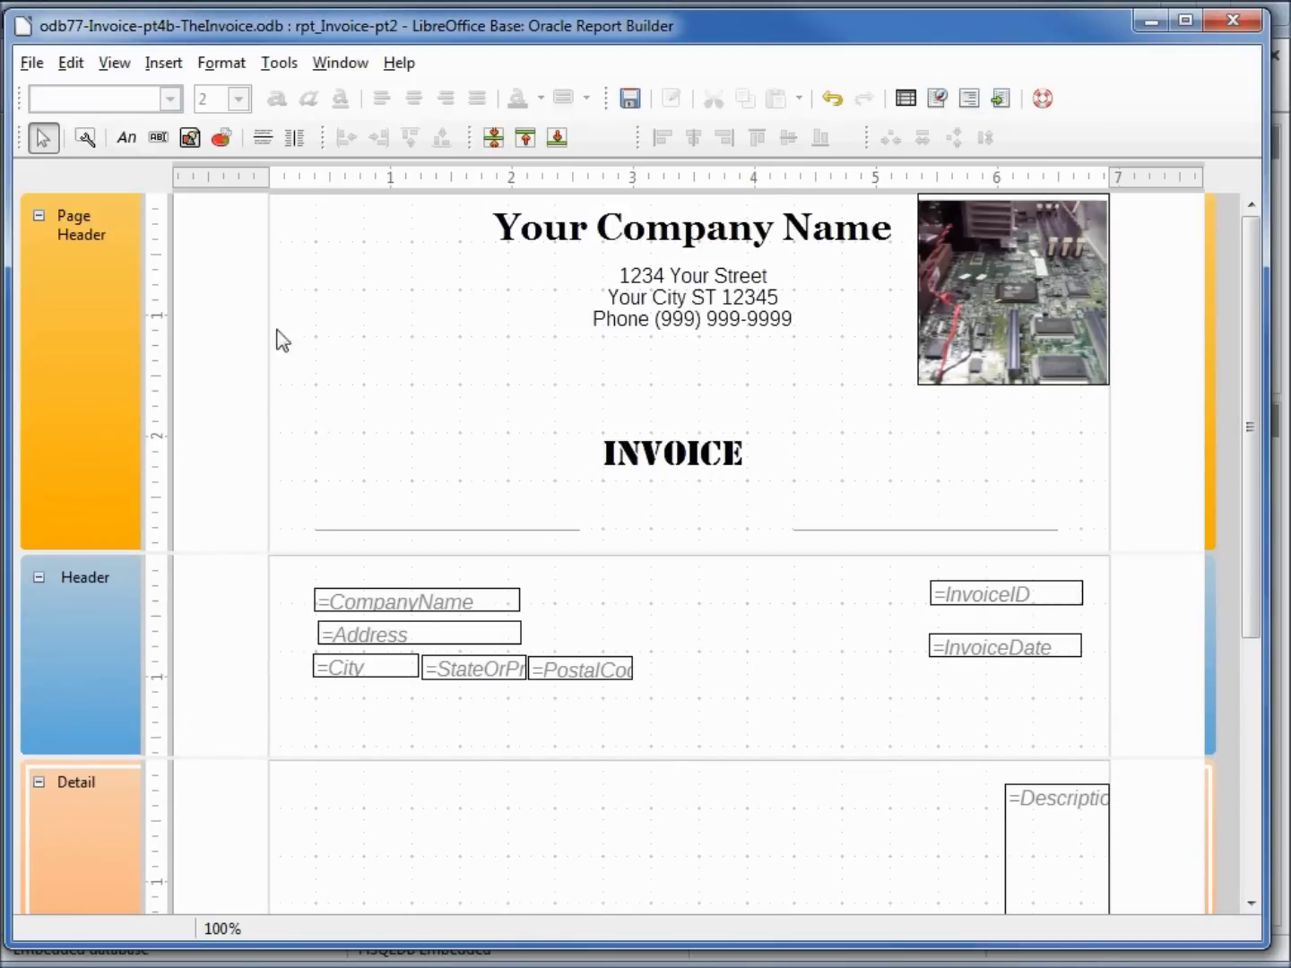
click(126, 137)
drag(747, 591, 924, 617)
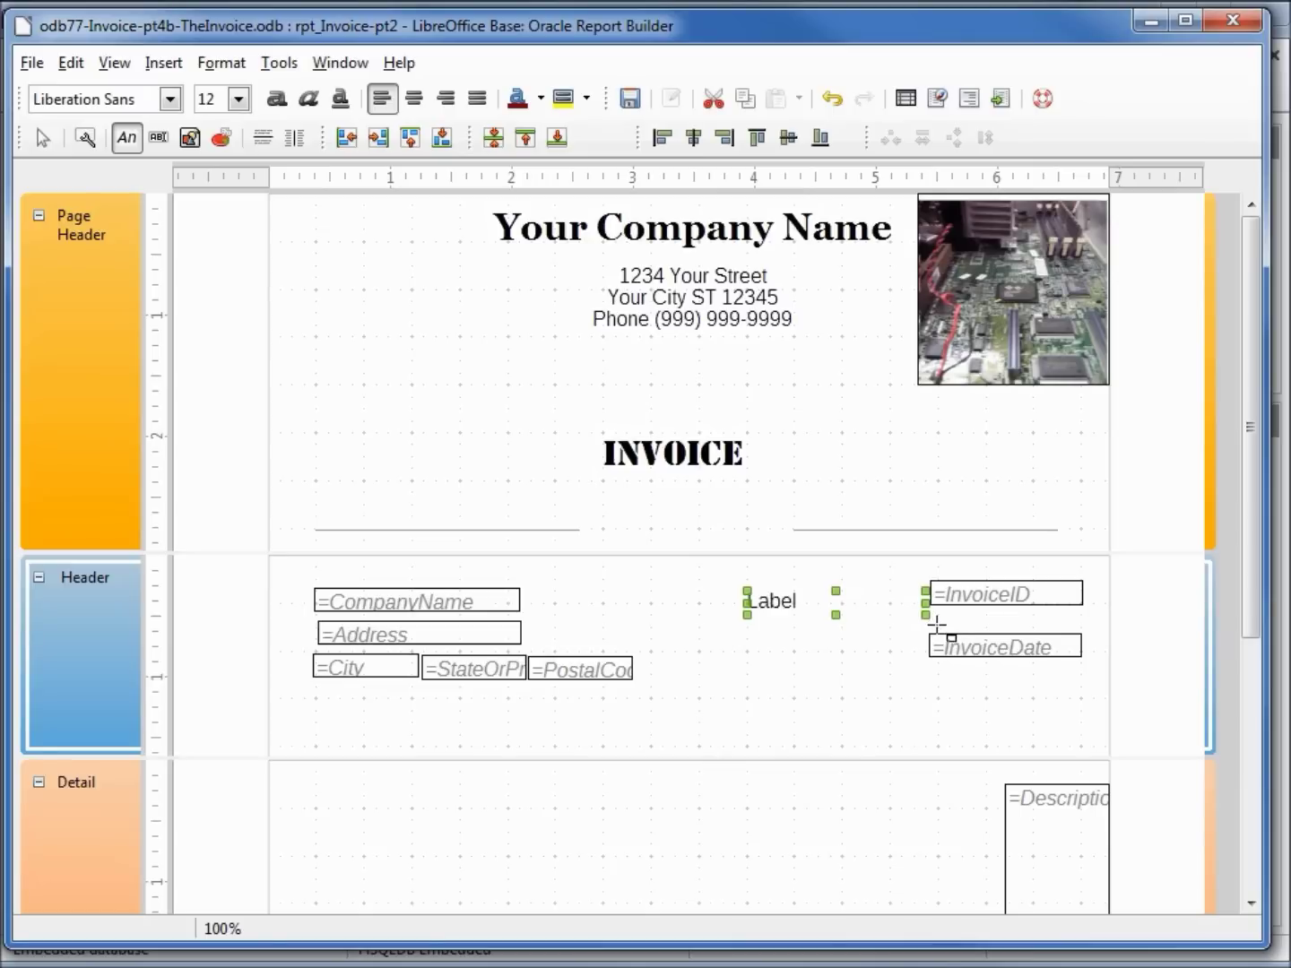
Align the label beside =InvoiceID and place a copy beside =InvoiceDate.
key(Up)
key(Up)
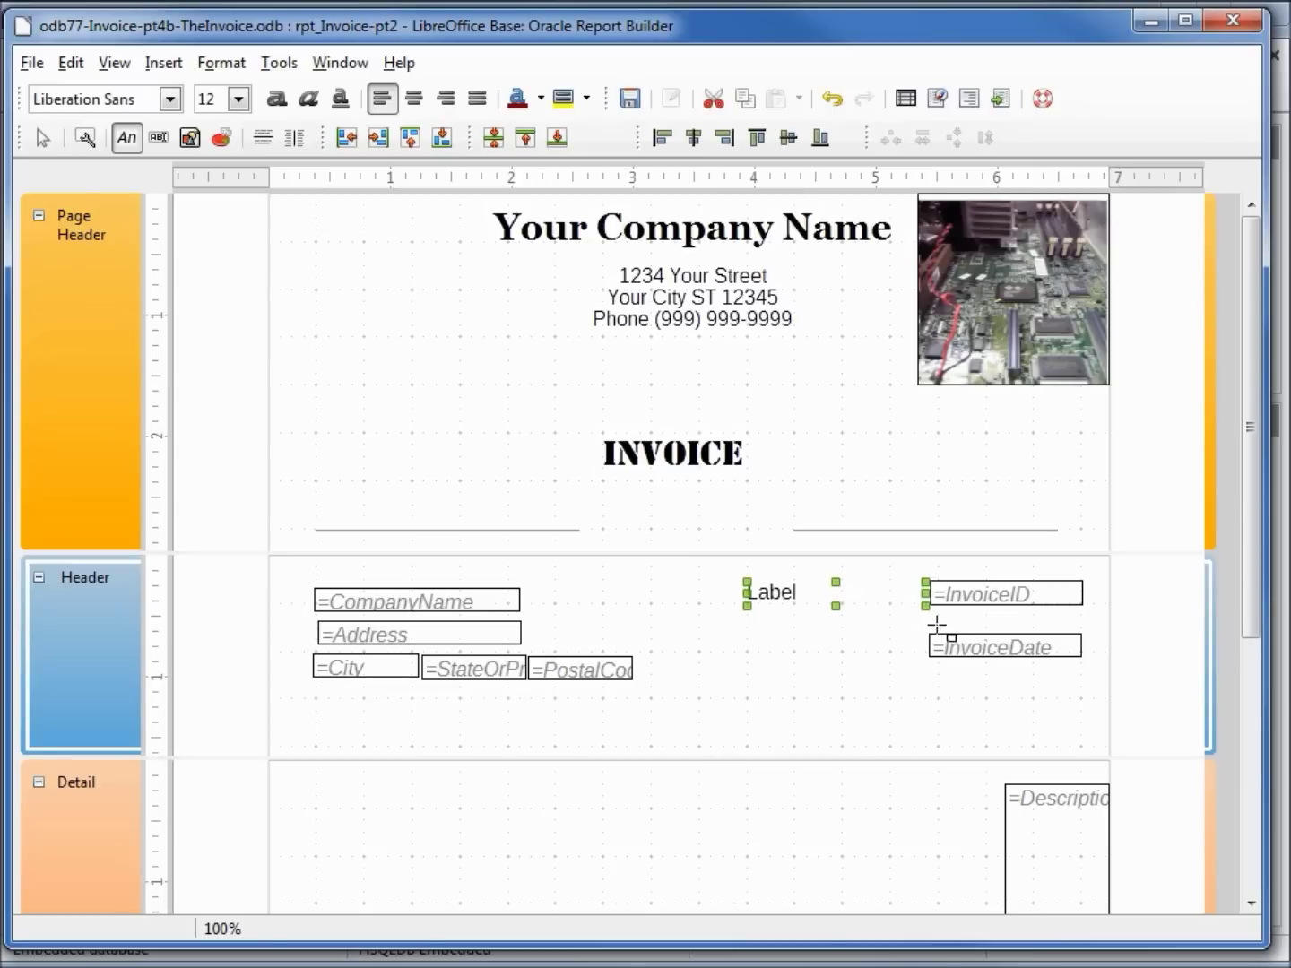
key(ctrl+c)
key(ctrl+v)
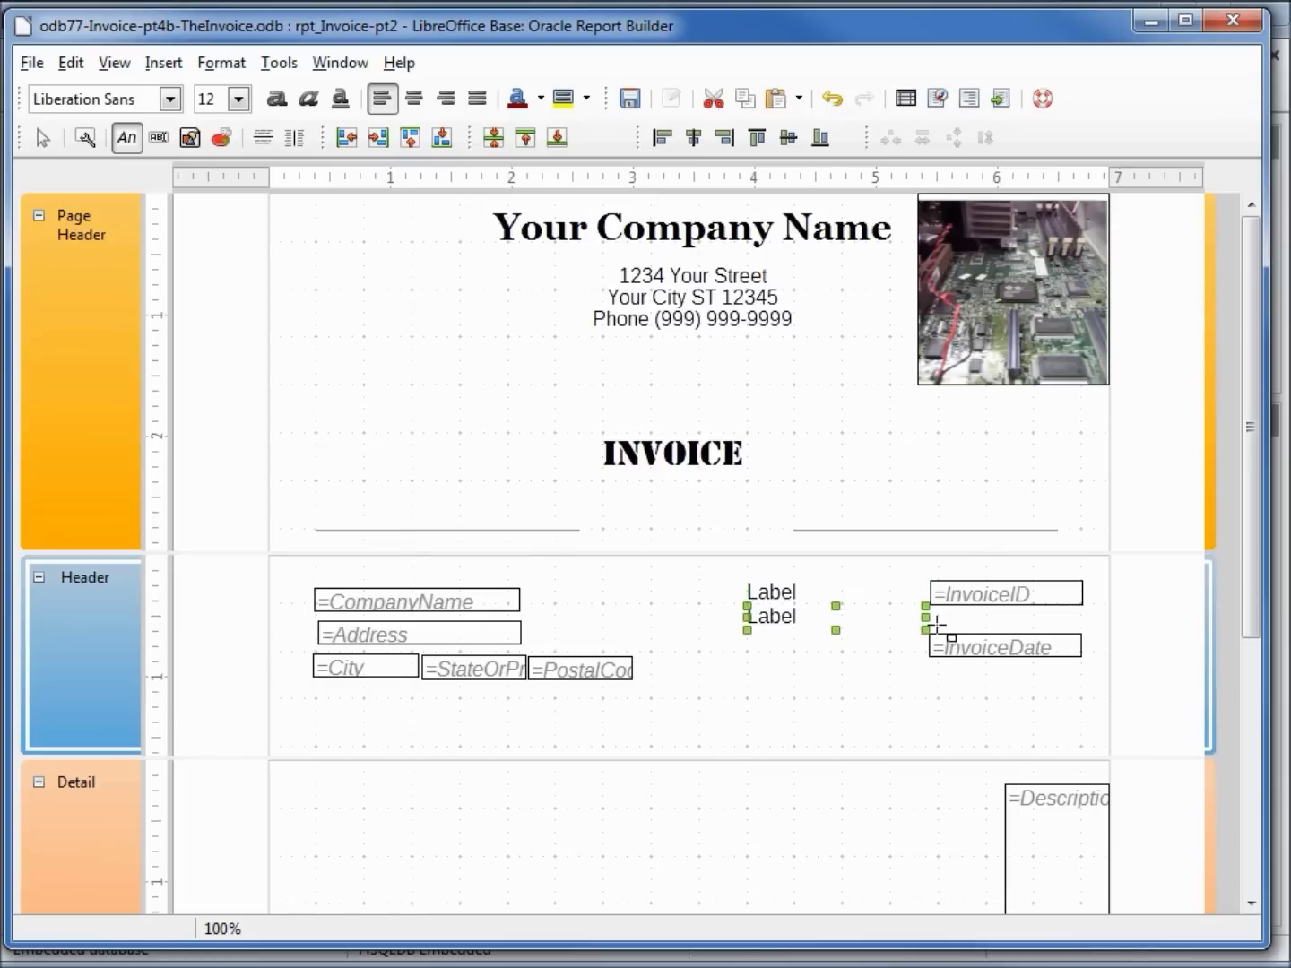
key(Down)
key(Down)
key(Down)
key(Down)
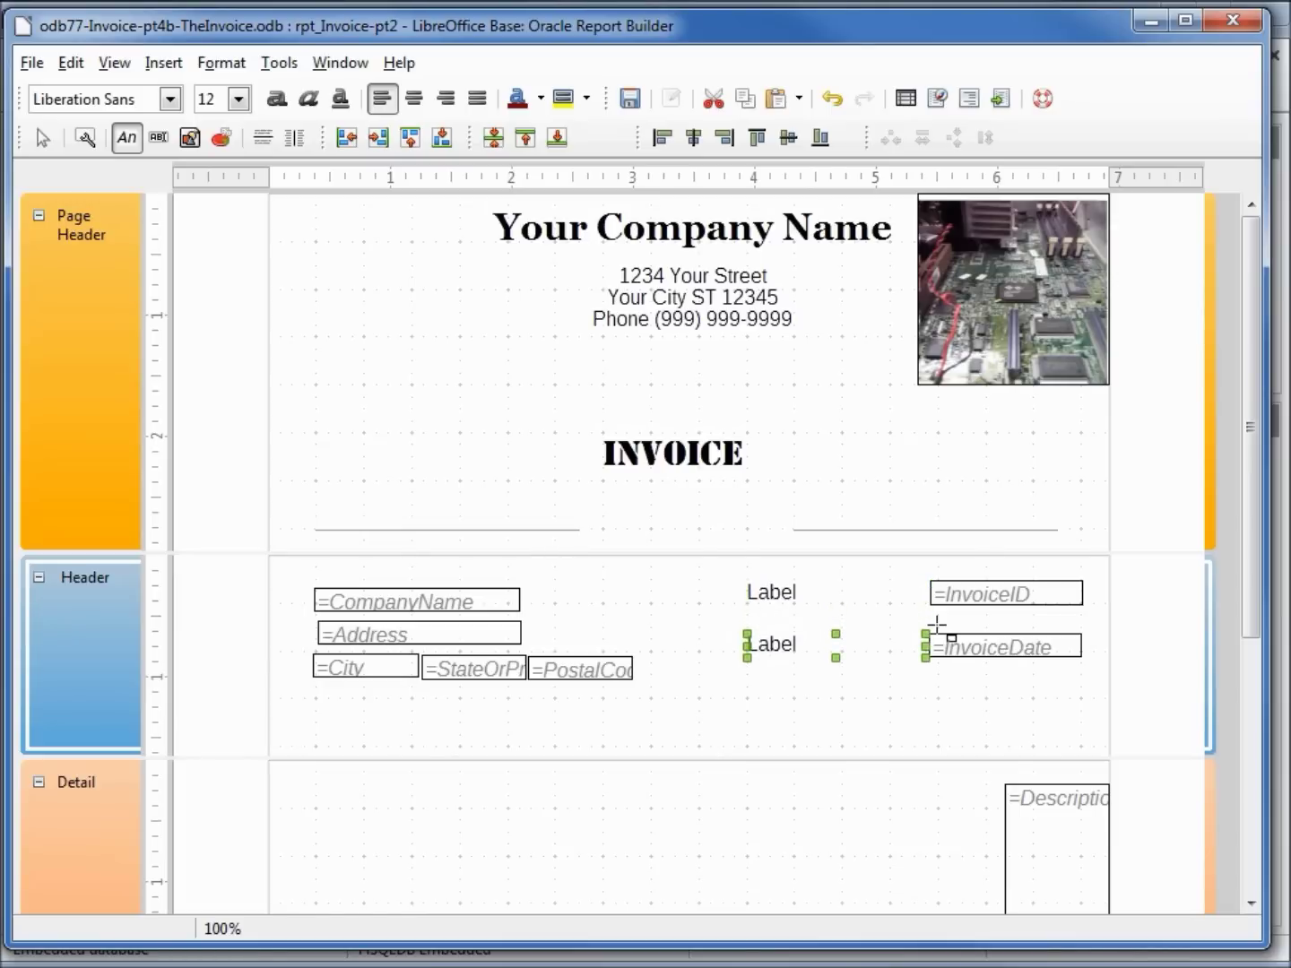
Change the lower label's text to 'Invoice Date:' and right-align it.
click(85, 139)
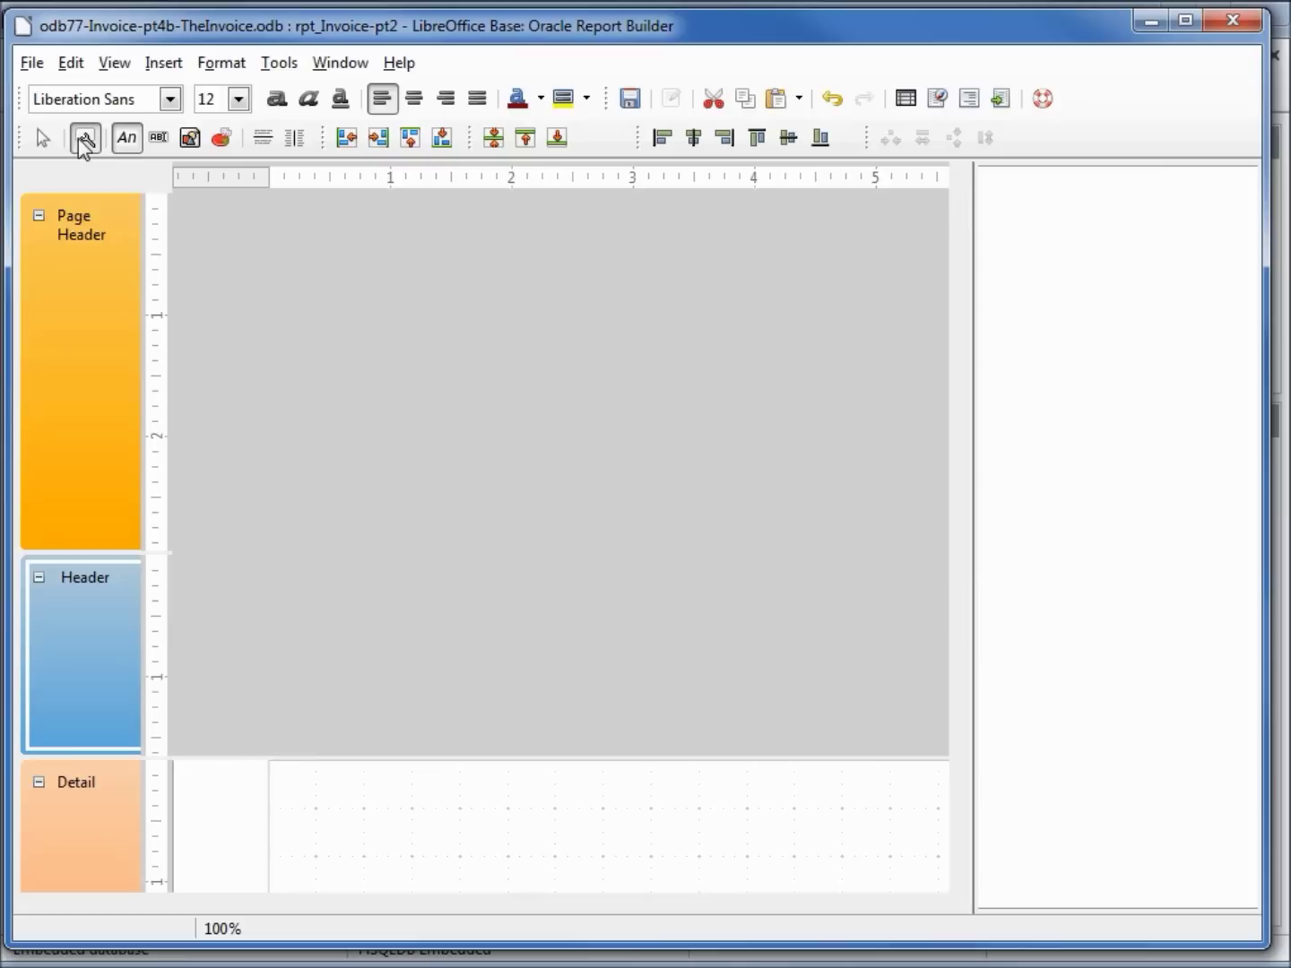
click(1121, 248)
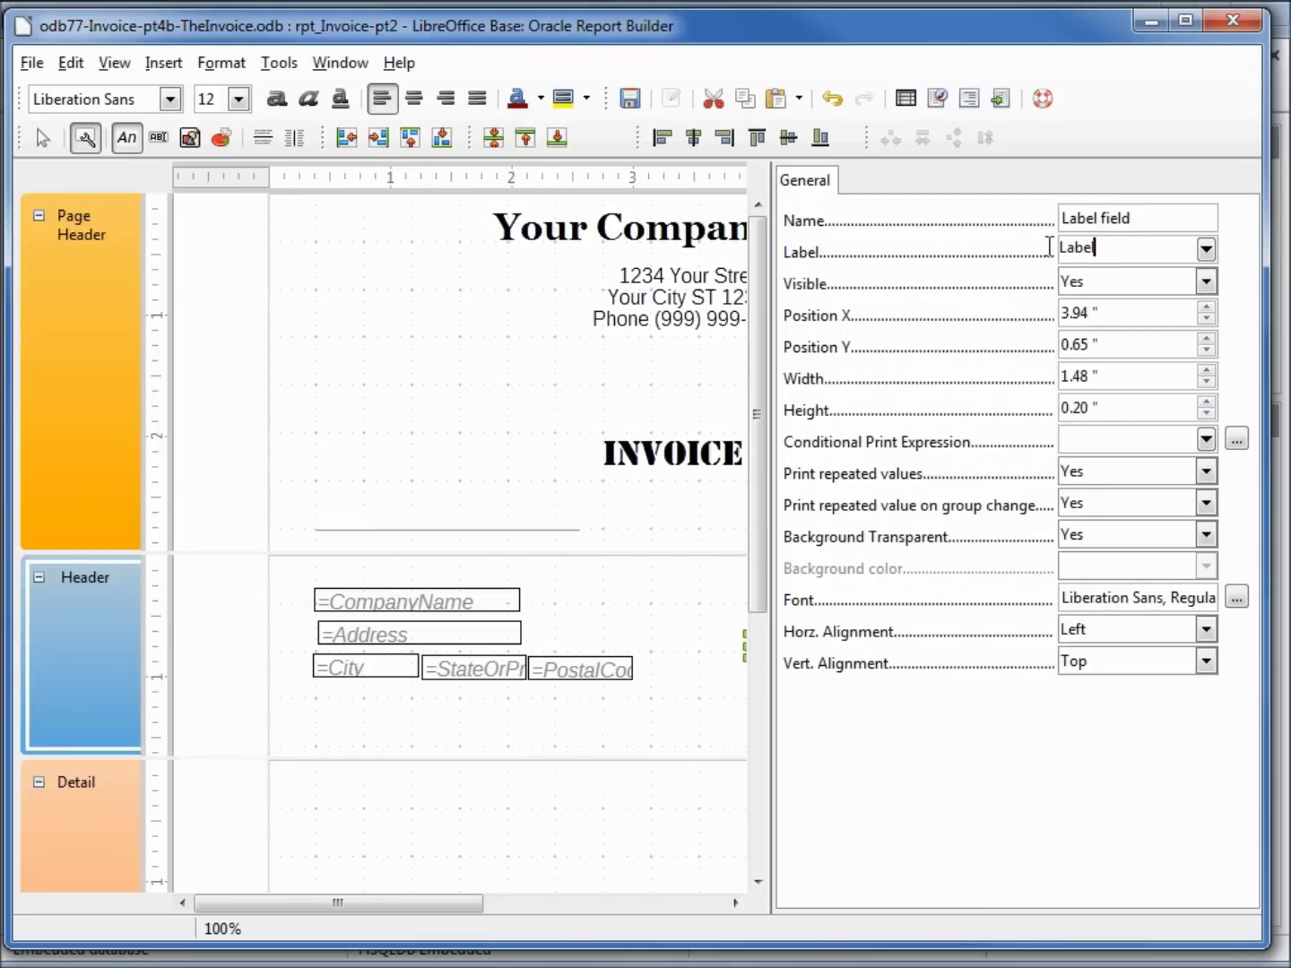
drag(1050, 246, 952, 252)
key(BackSpace)
text(Invoice Date:)
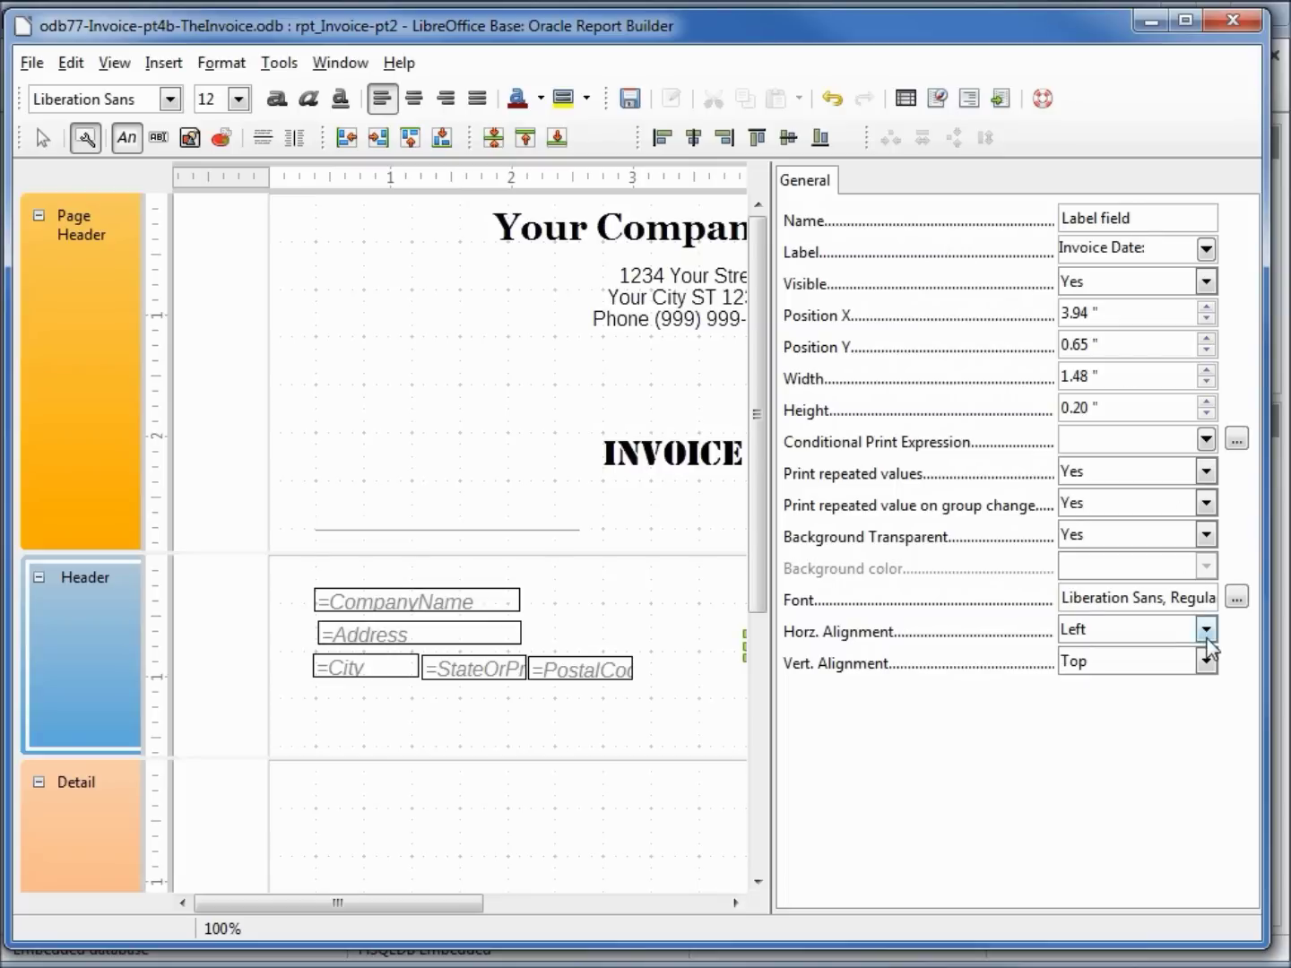
click(1206, 631)
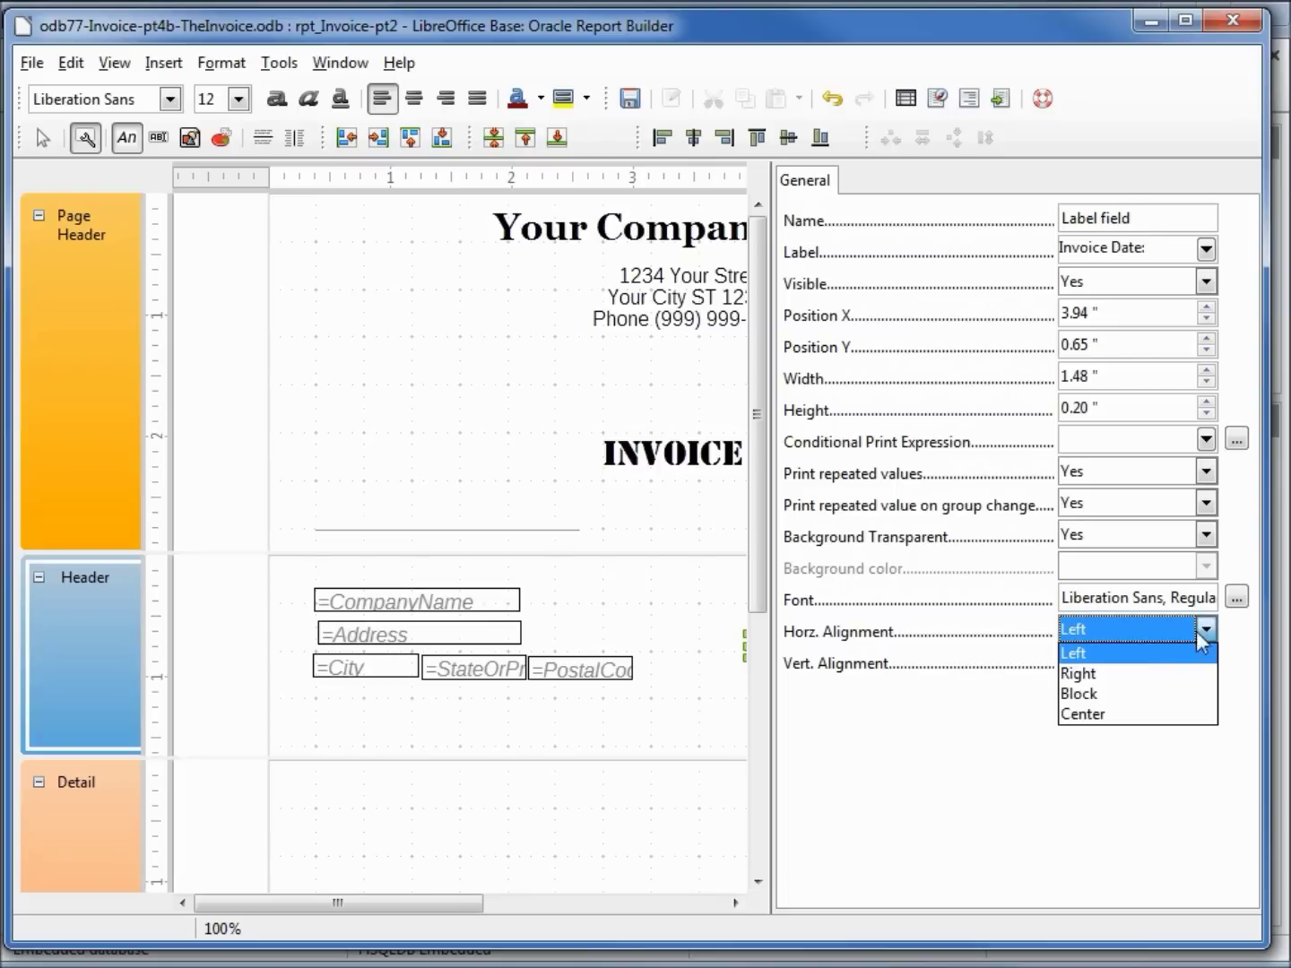
click(1158, 674)
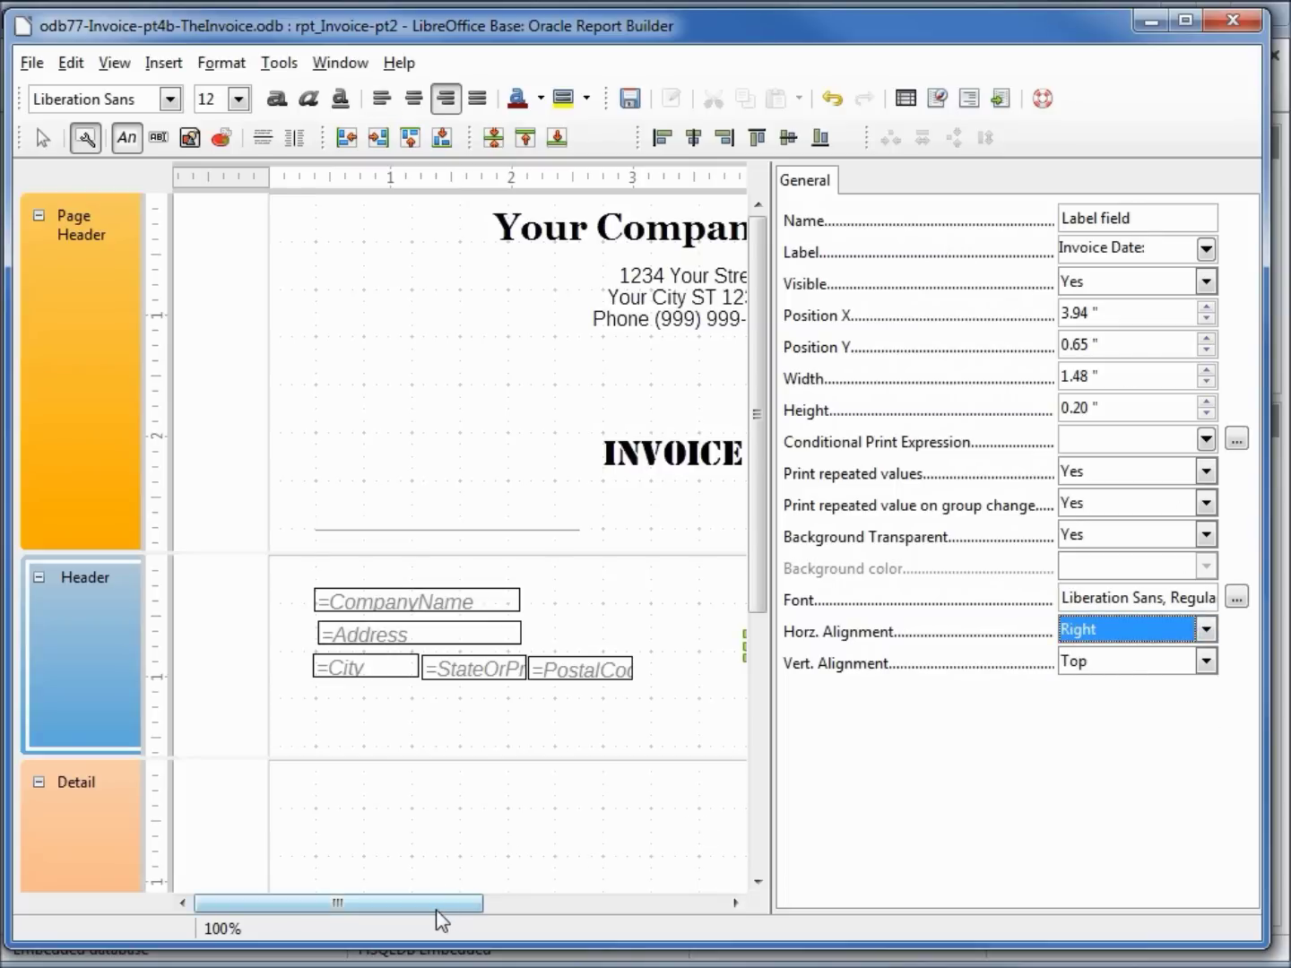
drag(441, 919, 668, 919)
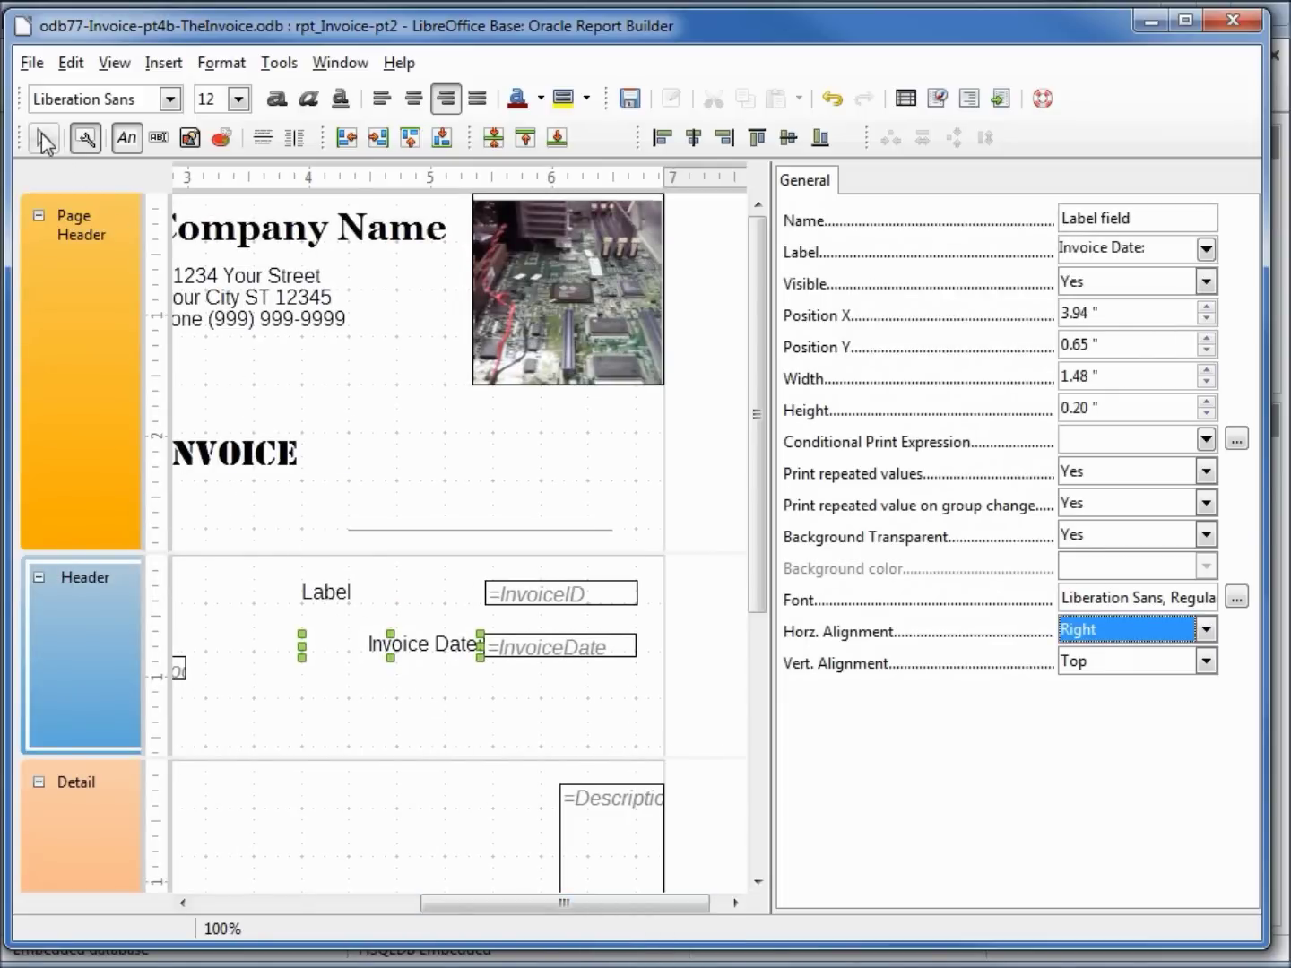
Change the label beside =InvoiceID to 'Invoice Number:' and right-align it.
click(43, 138)
click(320, 601)
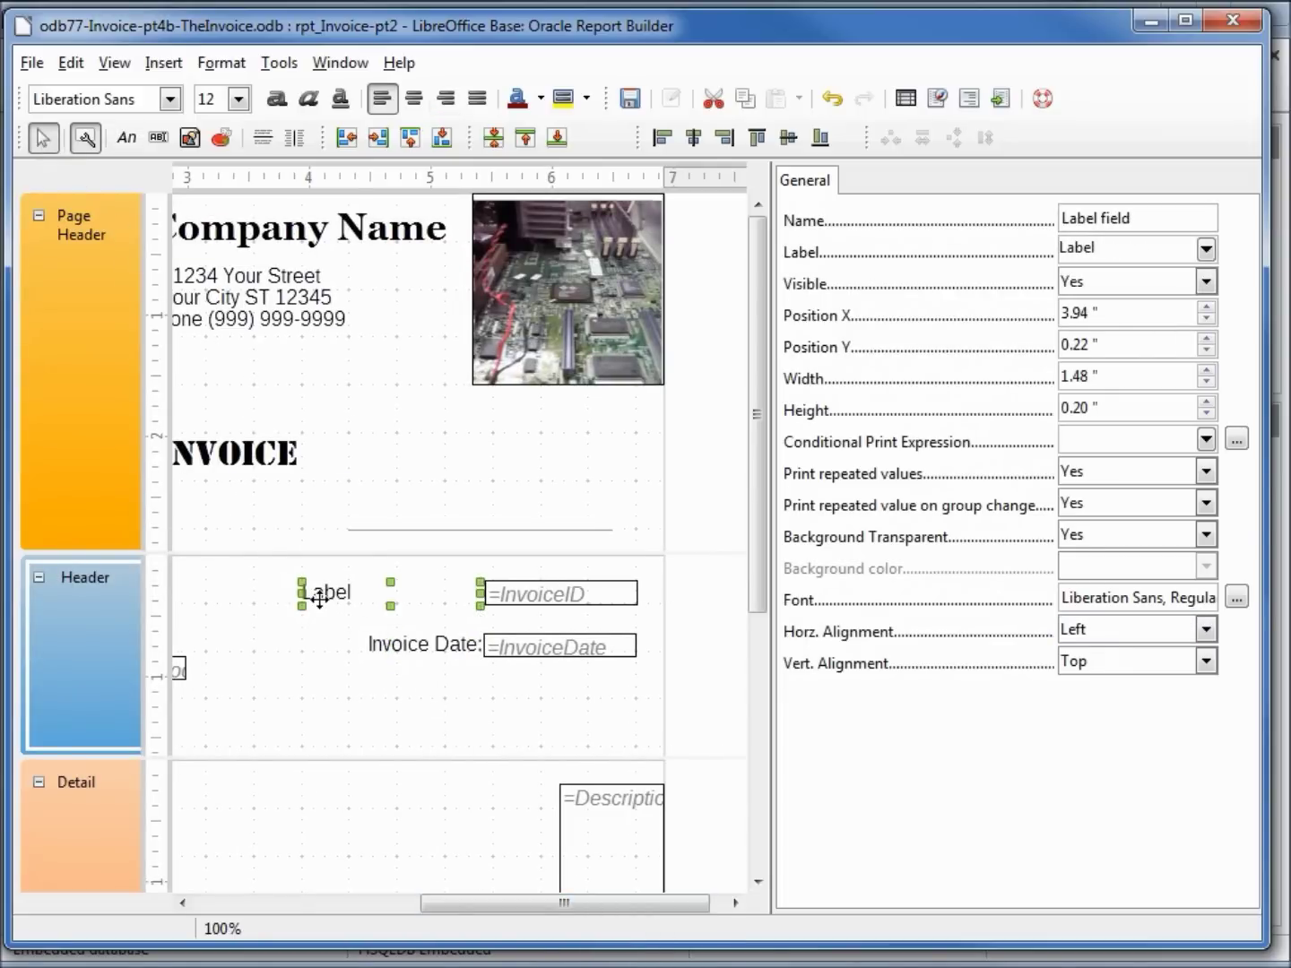
click(1125, 246)
key(shift+Home)
text(Invoice Number:)
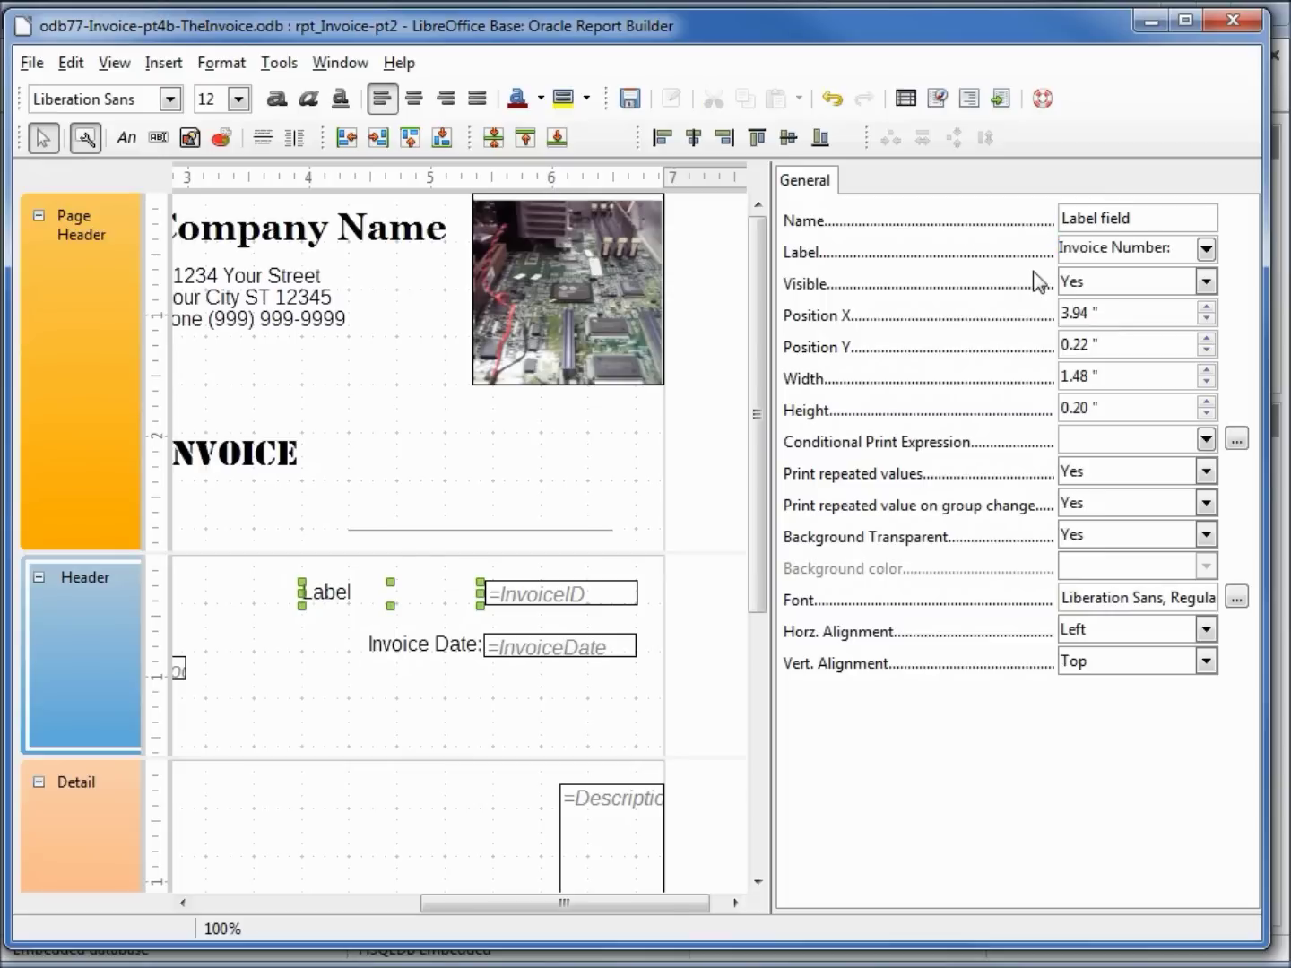
click(1206, 630)
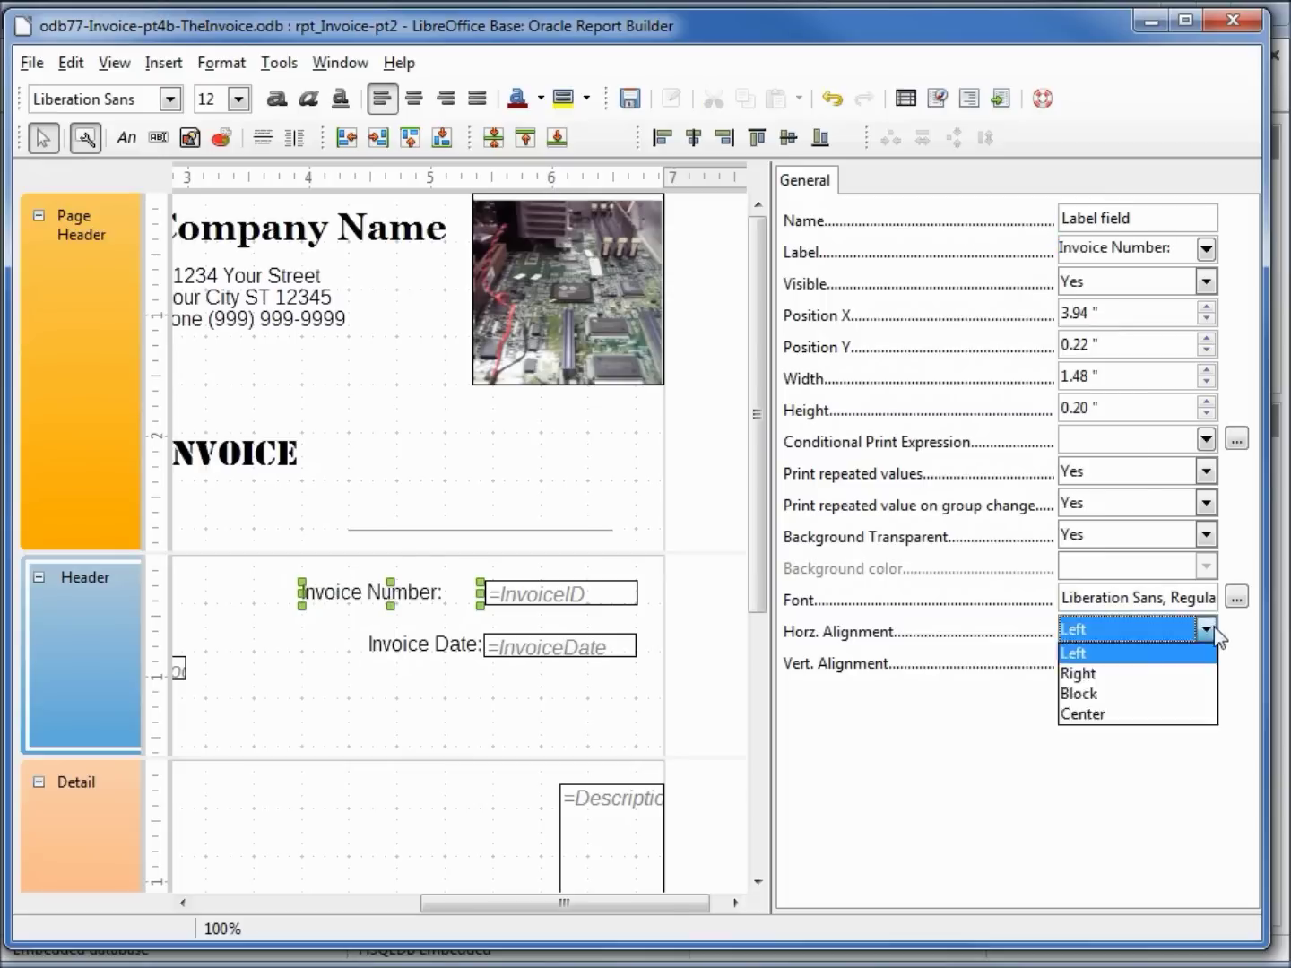
click(1138, 681)
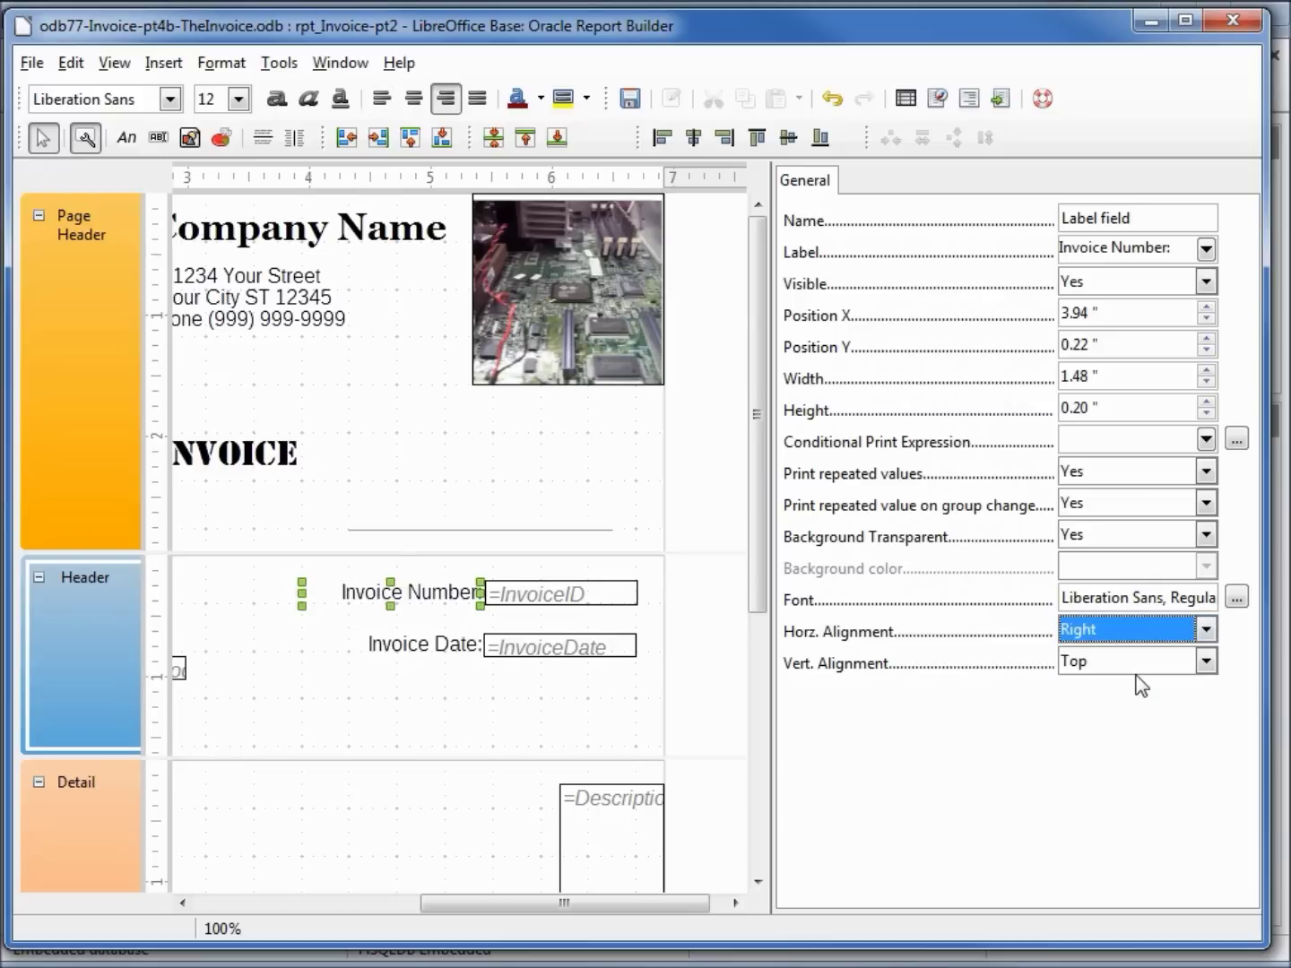
click(535, 657)
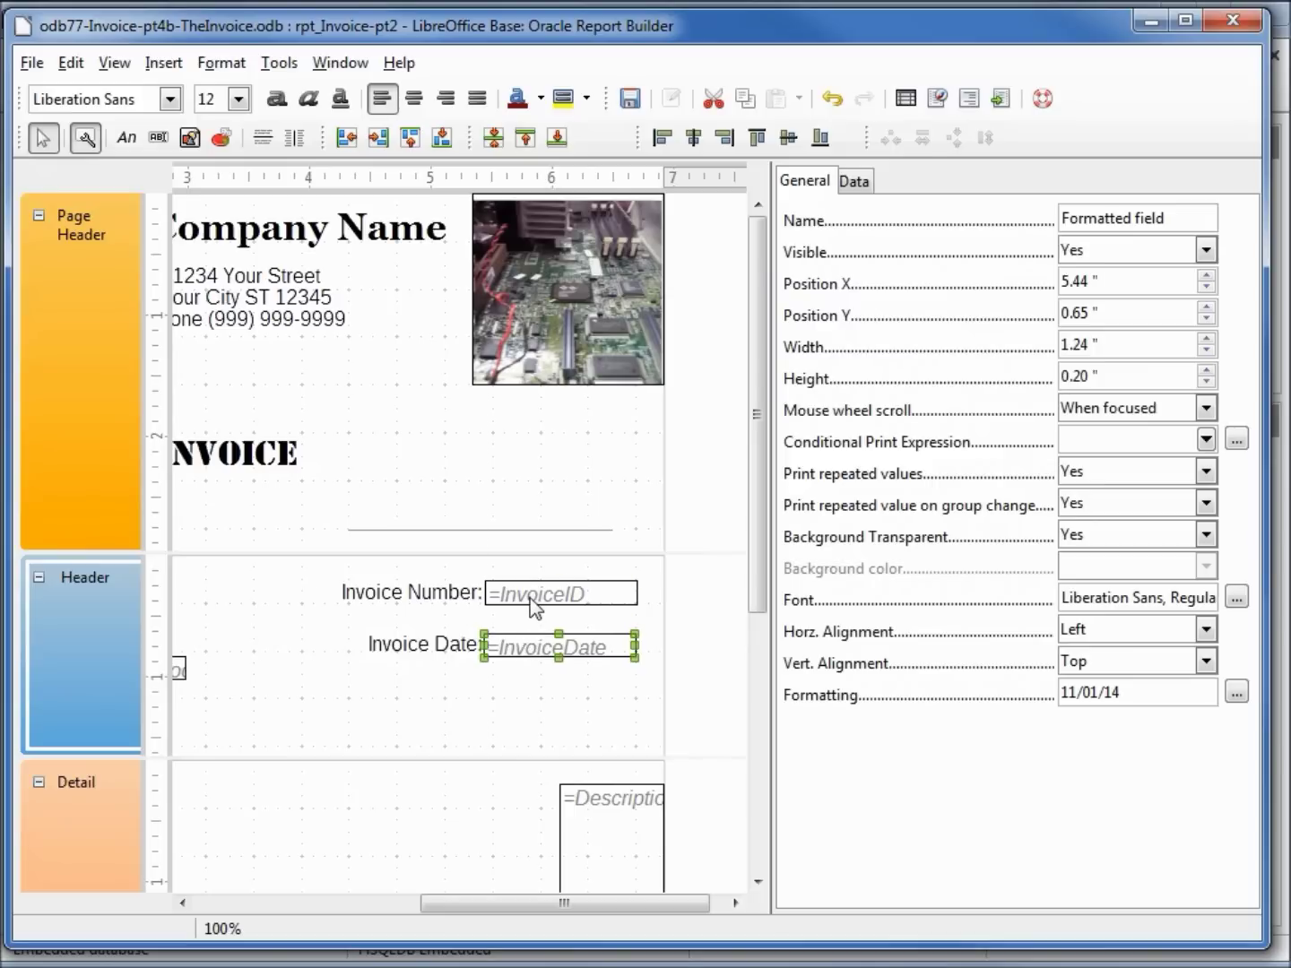
Bold =InvoiceID and =InvoiceDate, nudge them right, save, and run the report.
shift+click(529, 595)
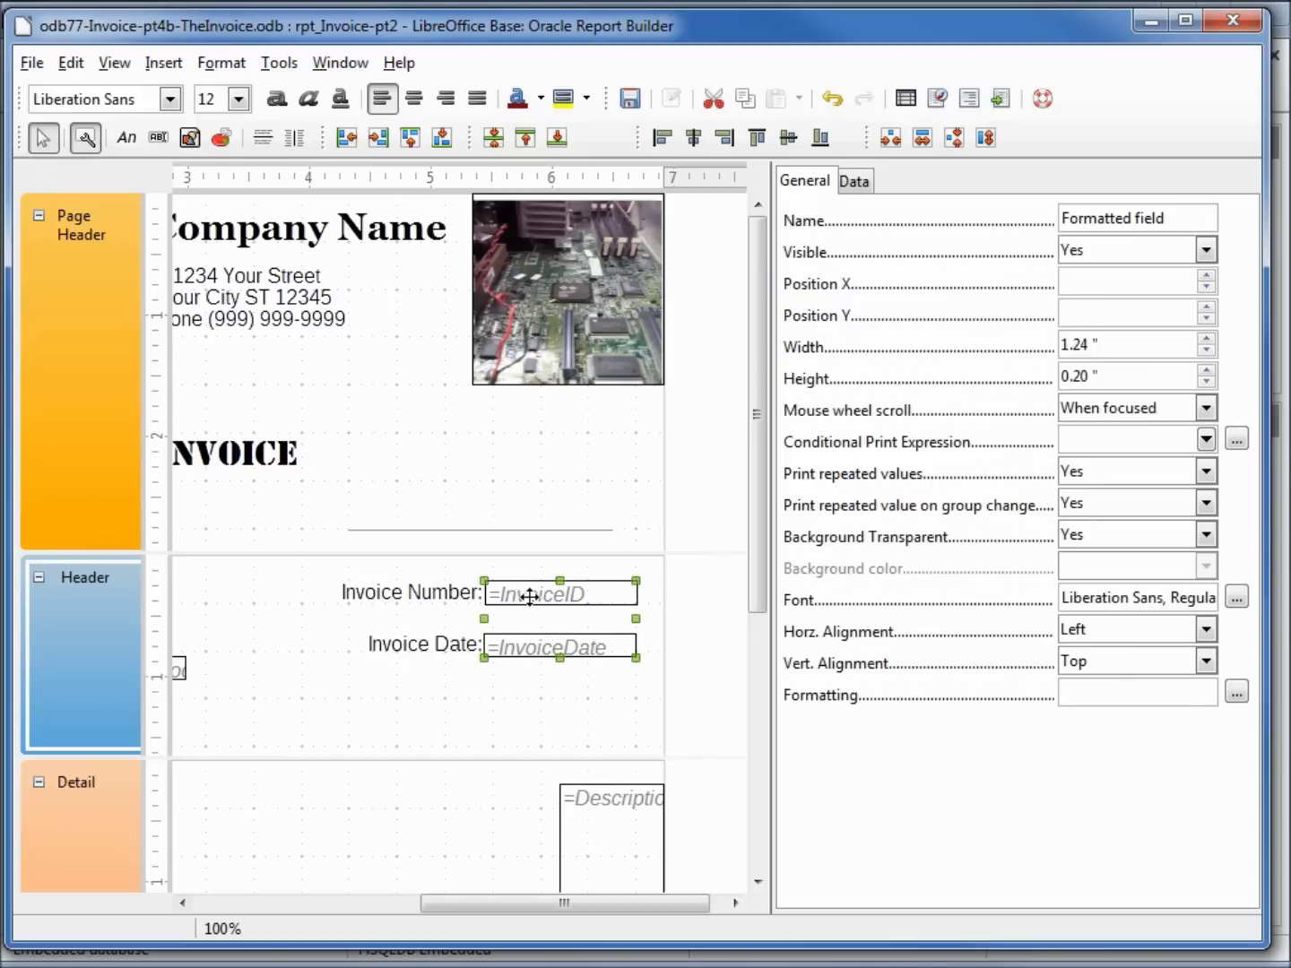
click(276, 100)
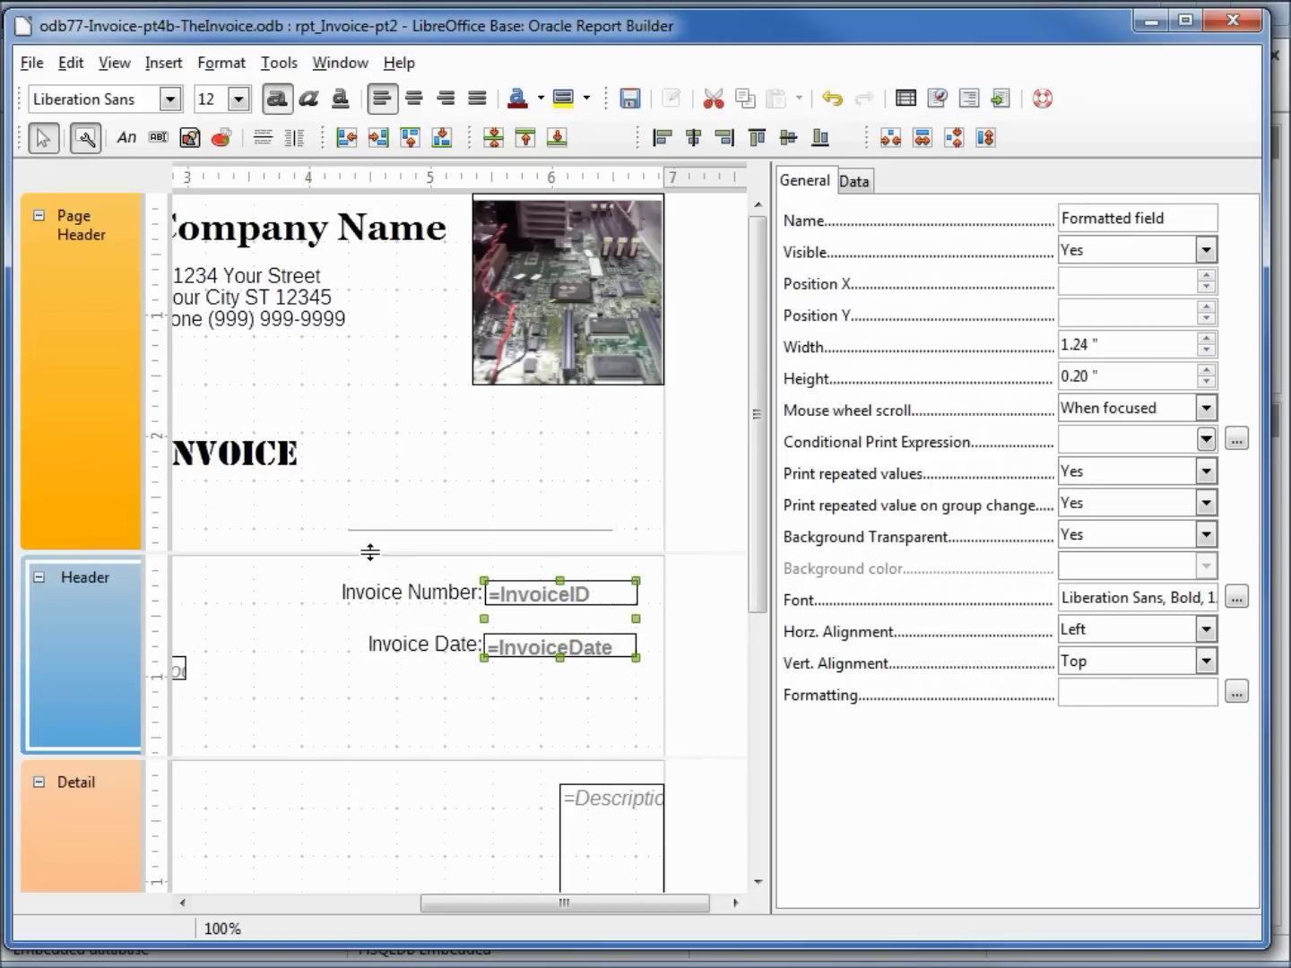
key(Right)
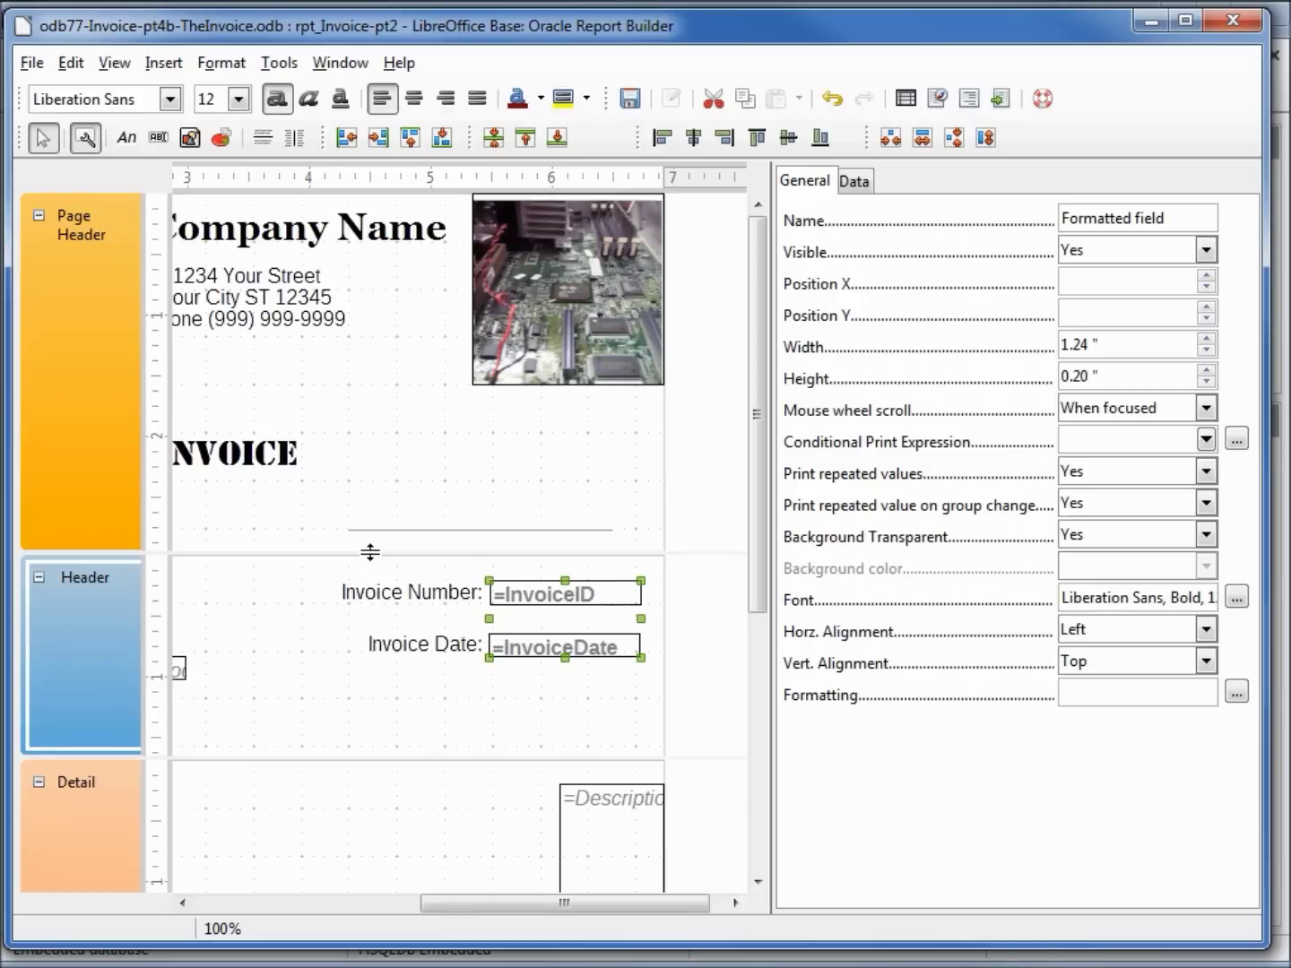
click(631, 99)
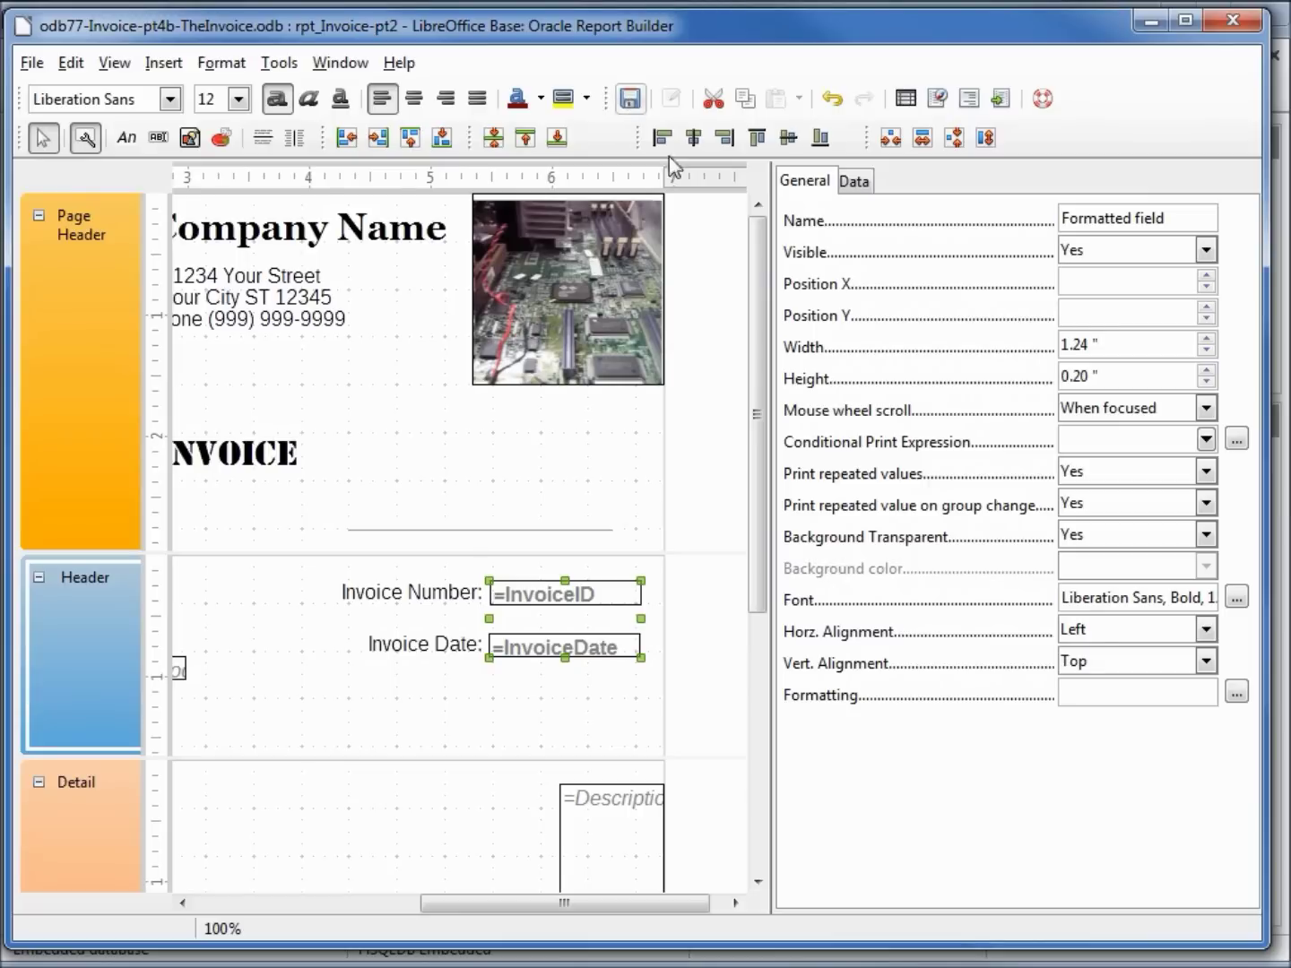
click(1006, 99)
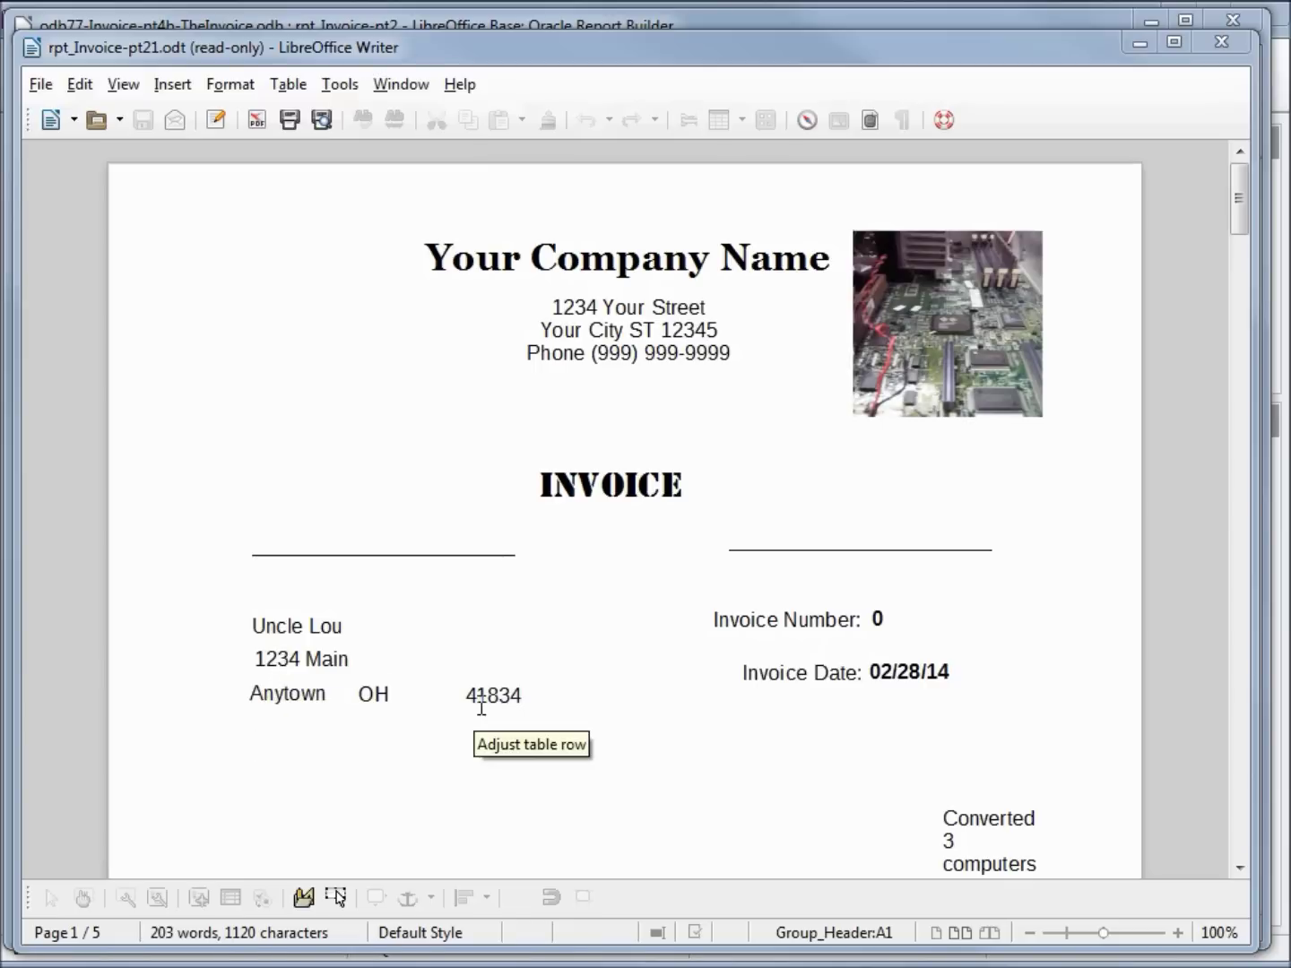
Move the invoice design drawing out of the way, then close the report preview.
drag(927, 210, 787, 137)
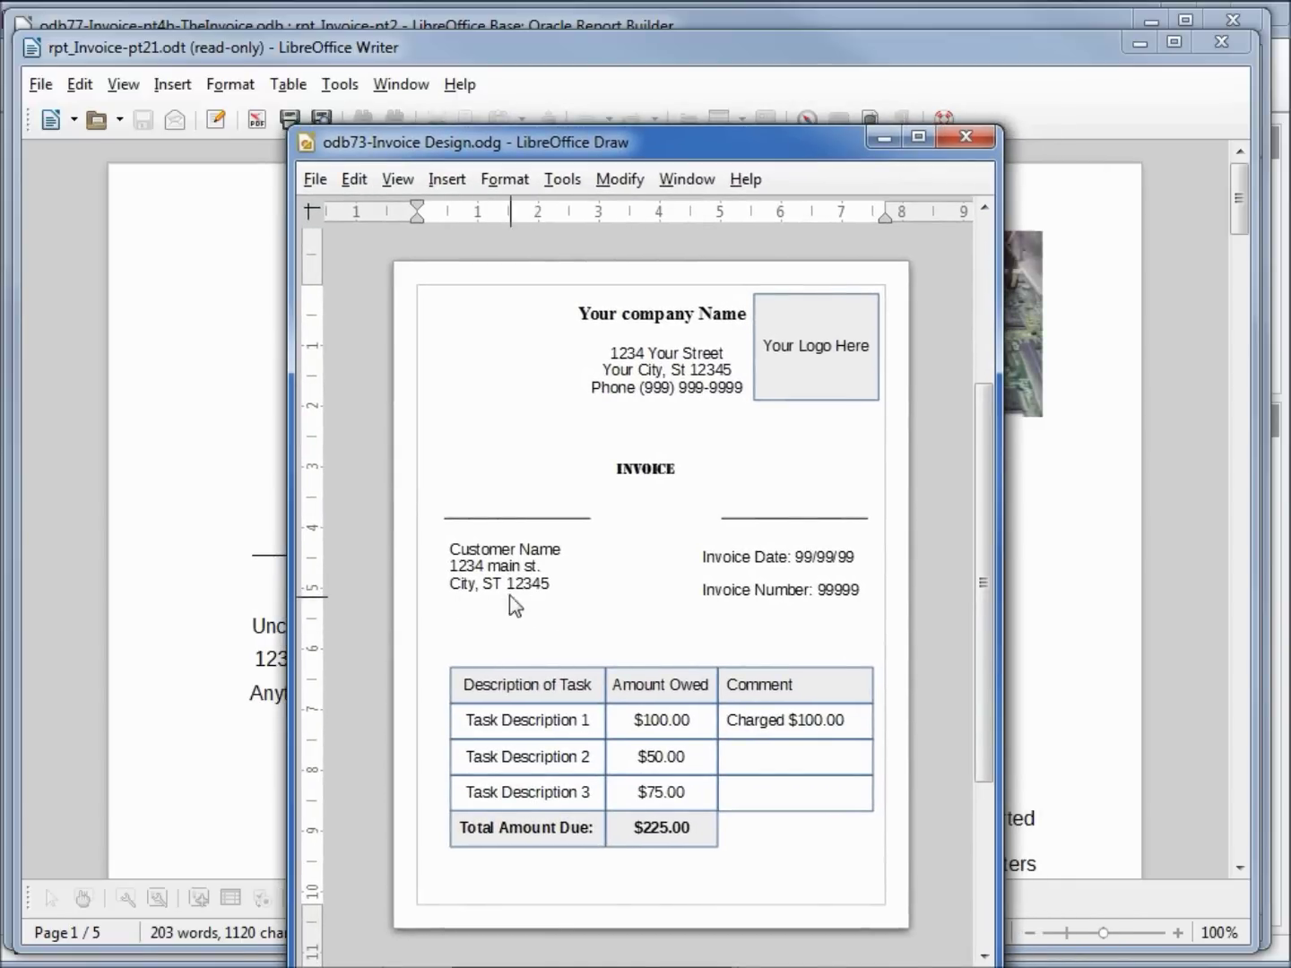
drag(624, 142, 1290, 304)
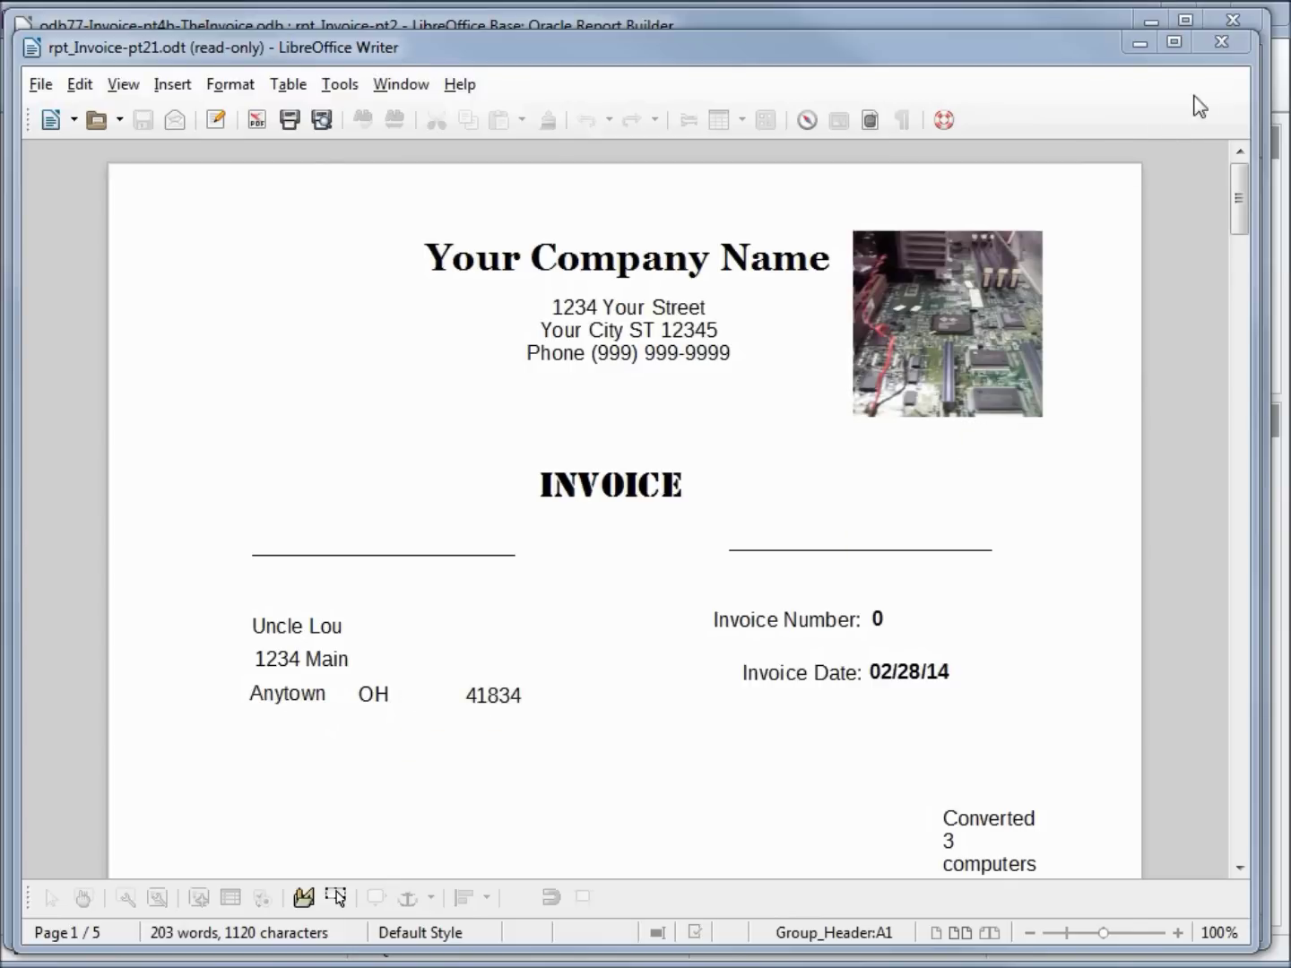
click(1217, 43)
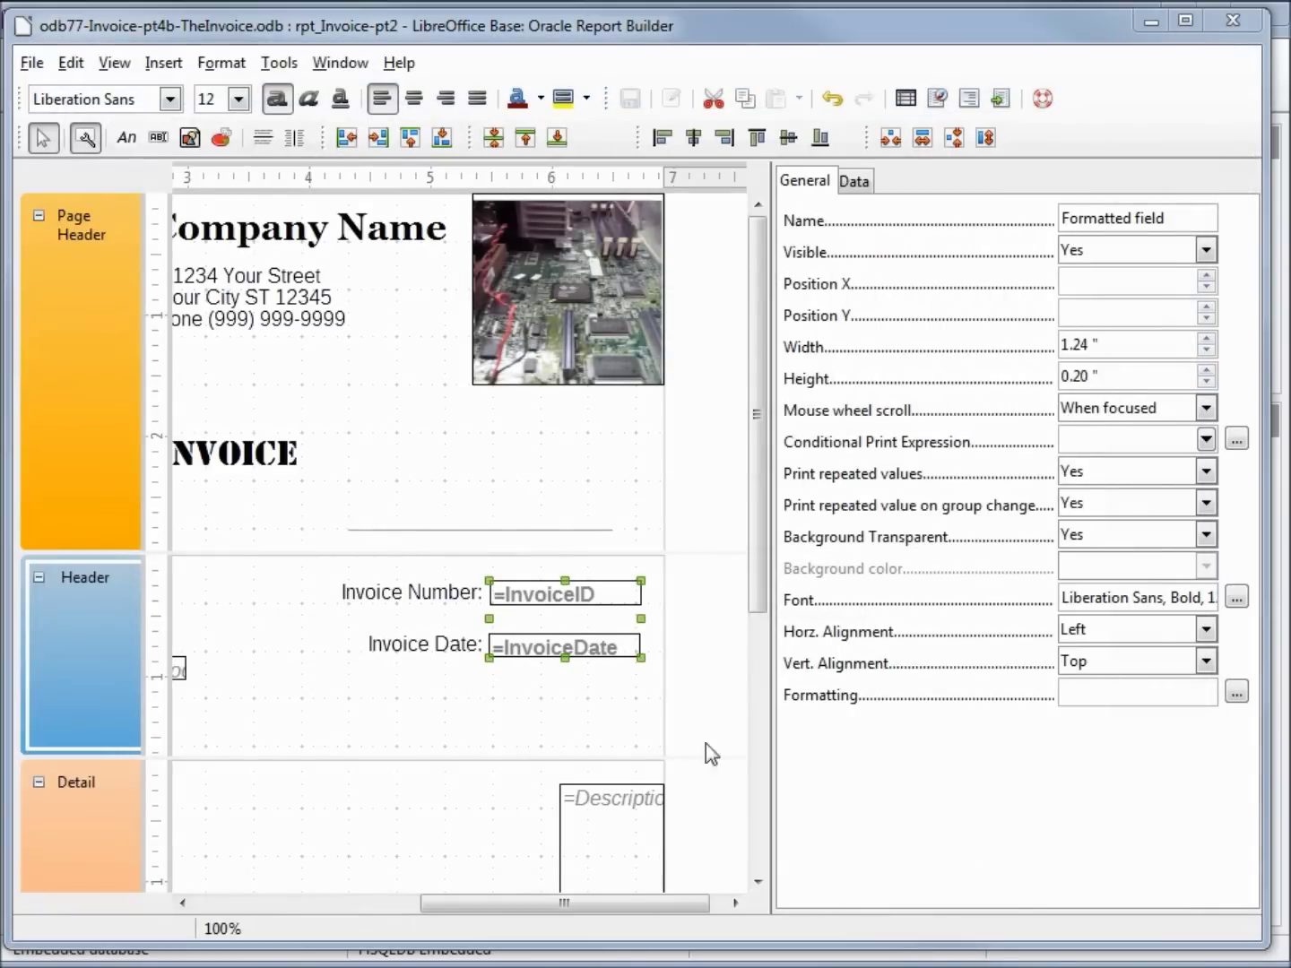
Move the StateOrProvince and PostalCode fields below City, lining PostalCode up underneath.
drag(620, 902, 408, 898)
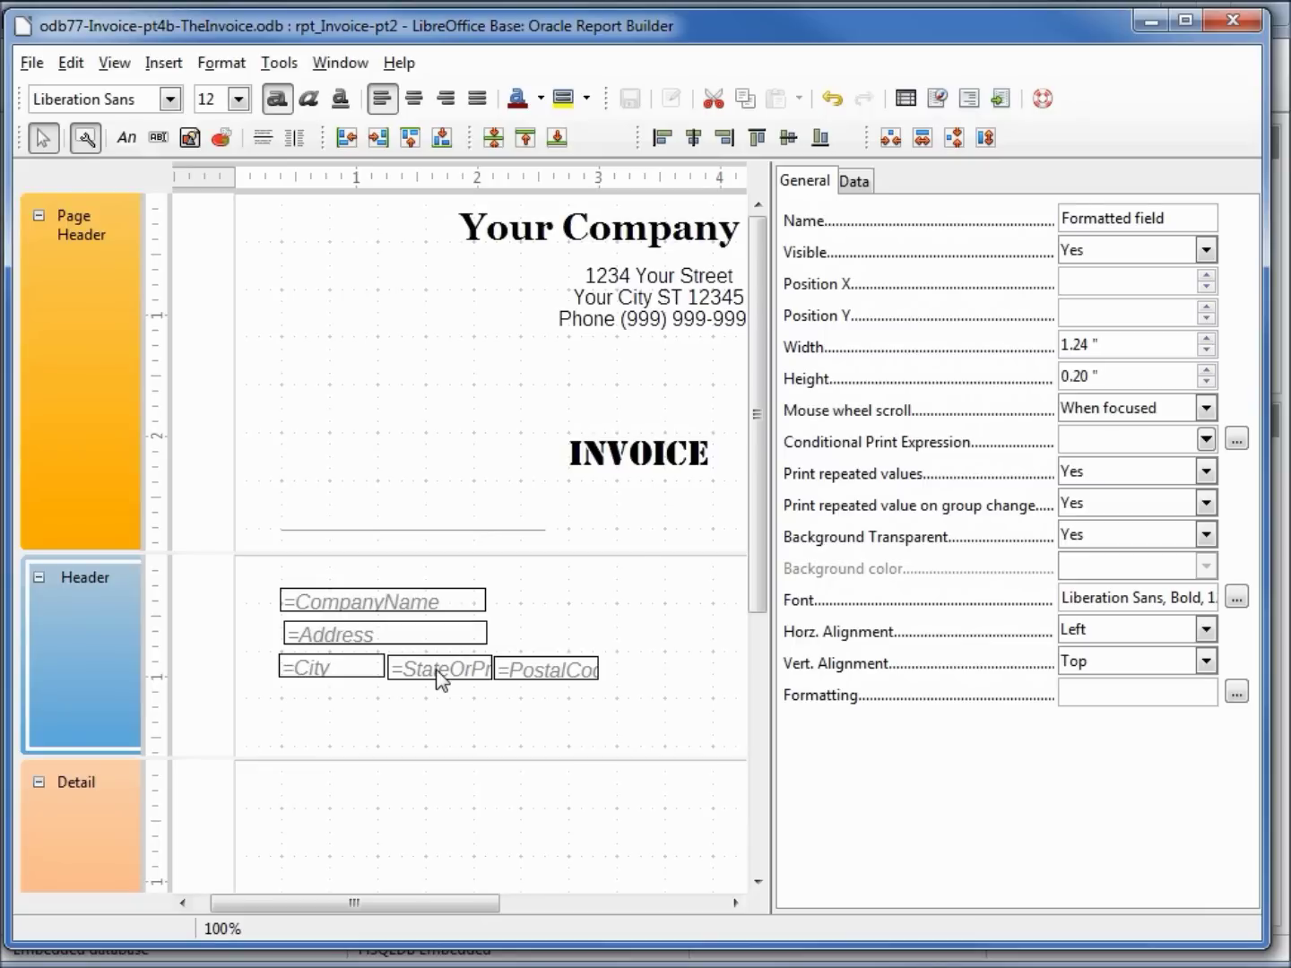
drag(439, 679, 437, 668)
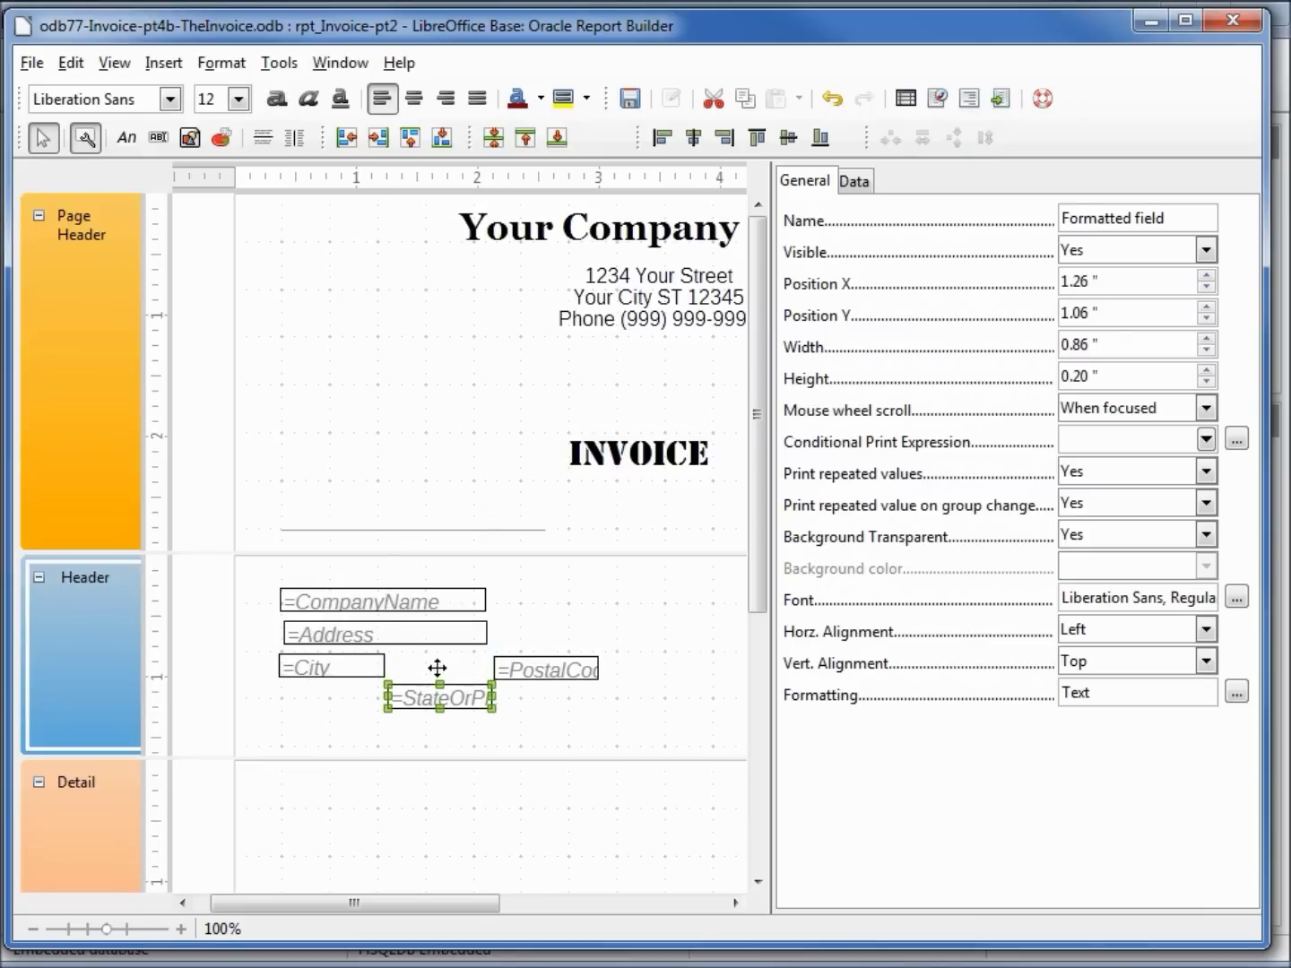
click(575, 674)
drag(574, 673, 570, 665)
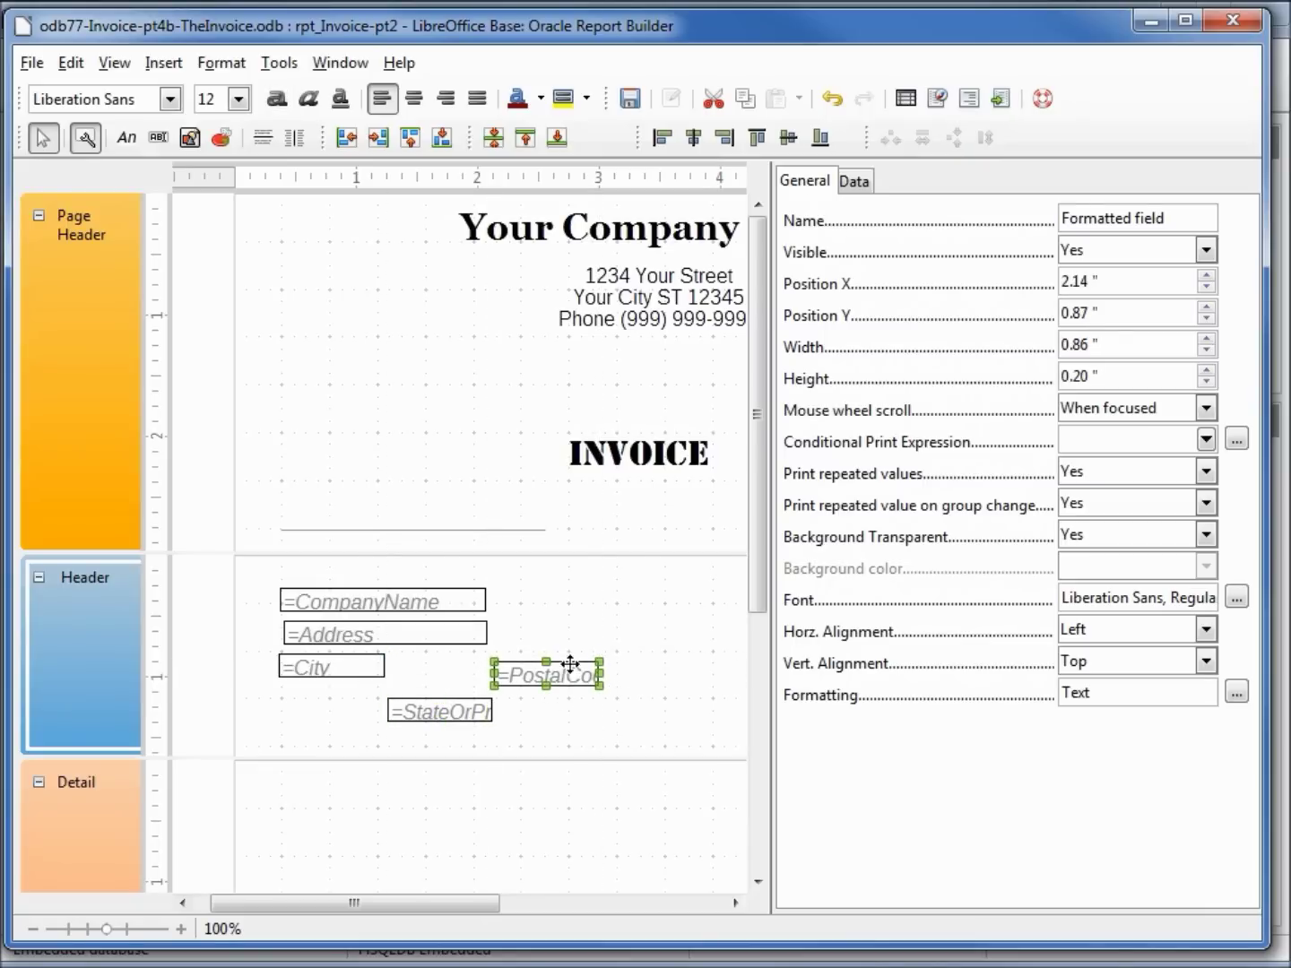
key(Down)
key(Down)
key(Down)
key(Down)
key(Down)
key(Left)
key(Left)
key(Left)
key(Left)
key(Left)
key(Left)
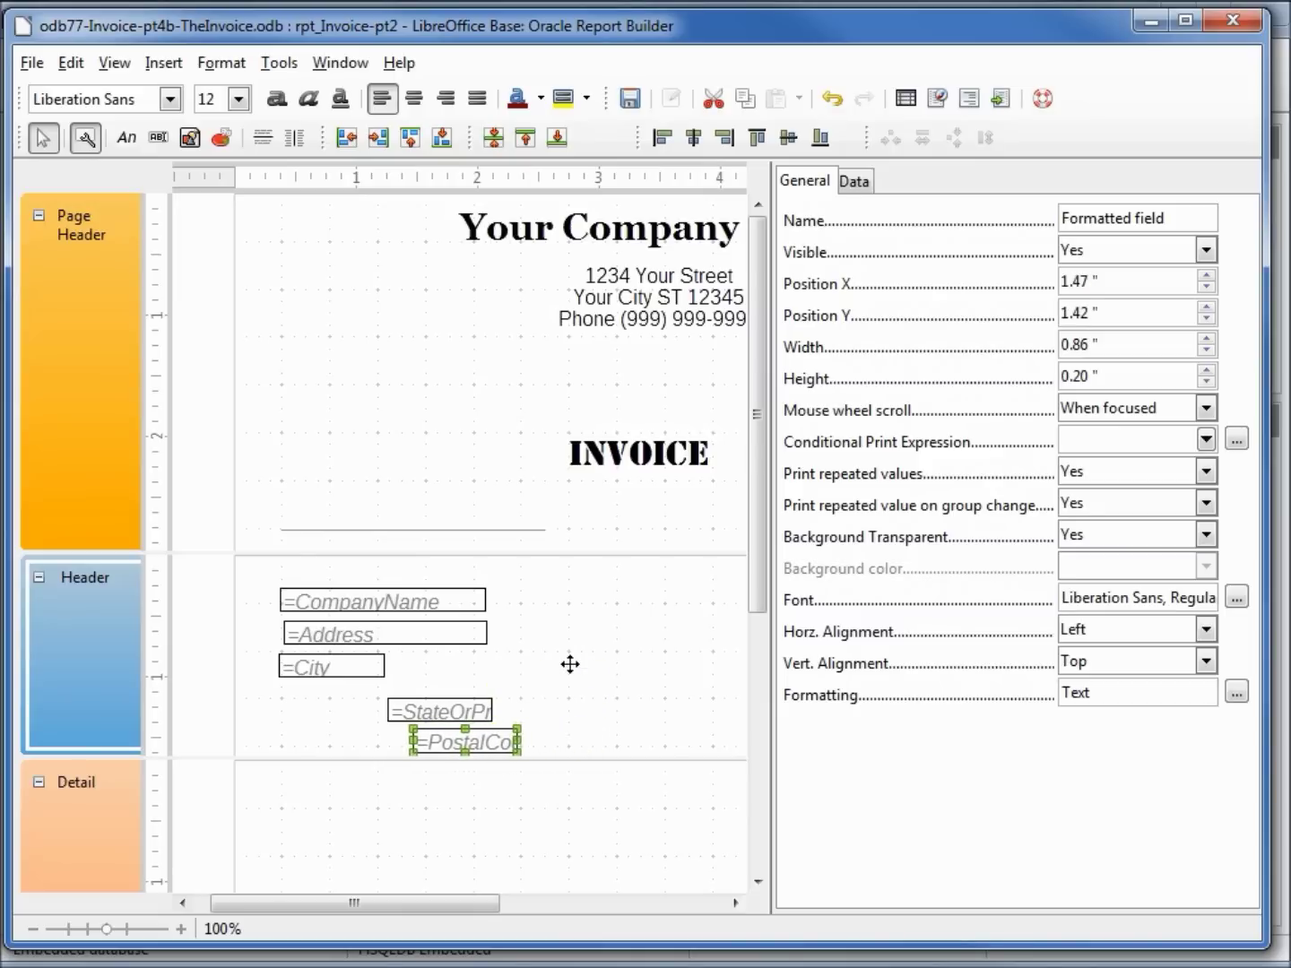
key(Left)
key(Left)
key(Left)
key(Left)
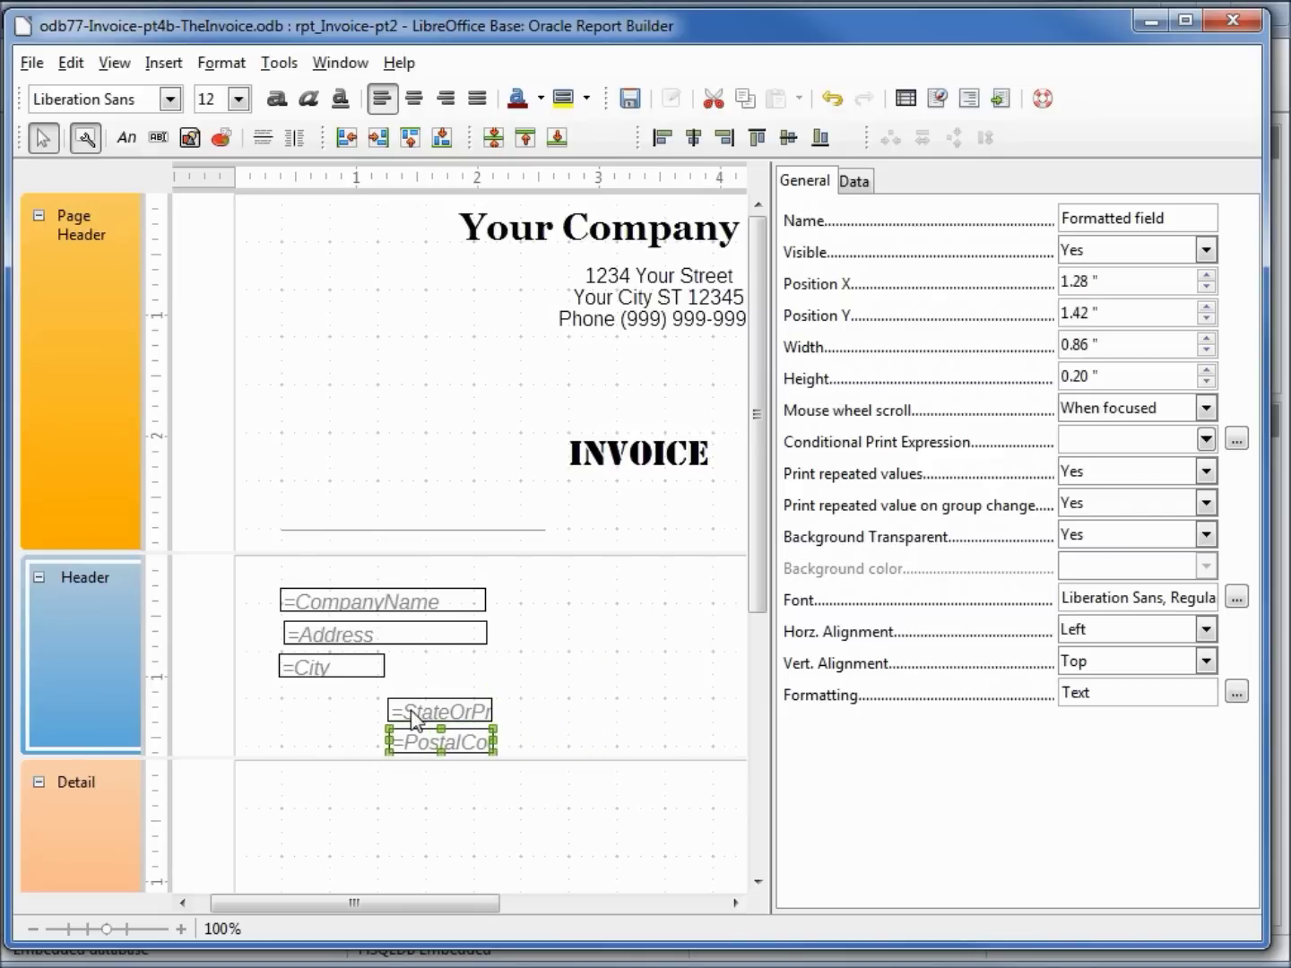
Set the StateOrProvince and PostalCode fields to 2 inches wide.
shift+click(413, 717)
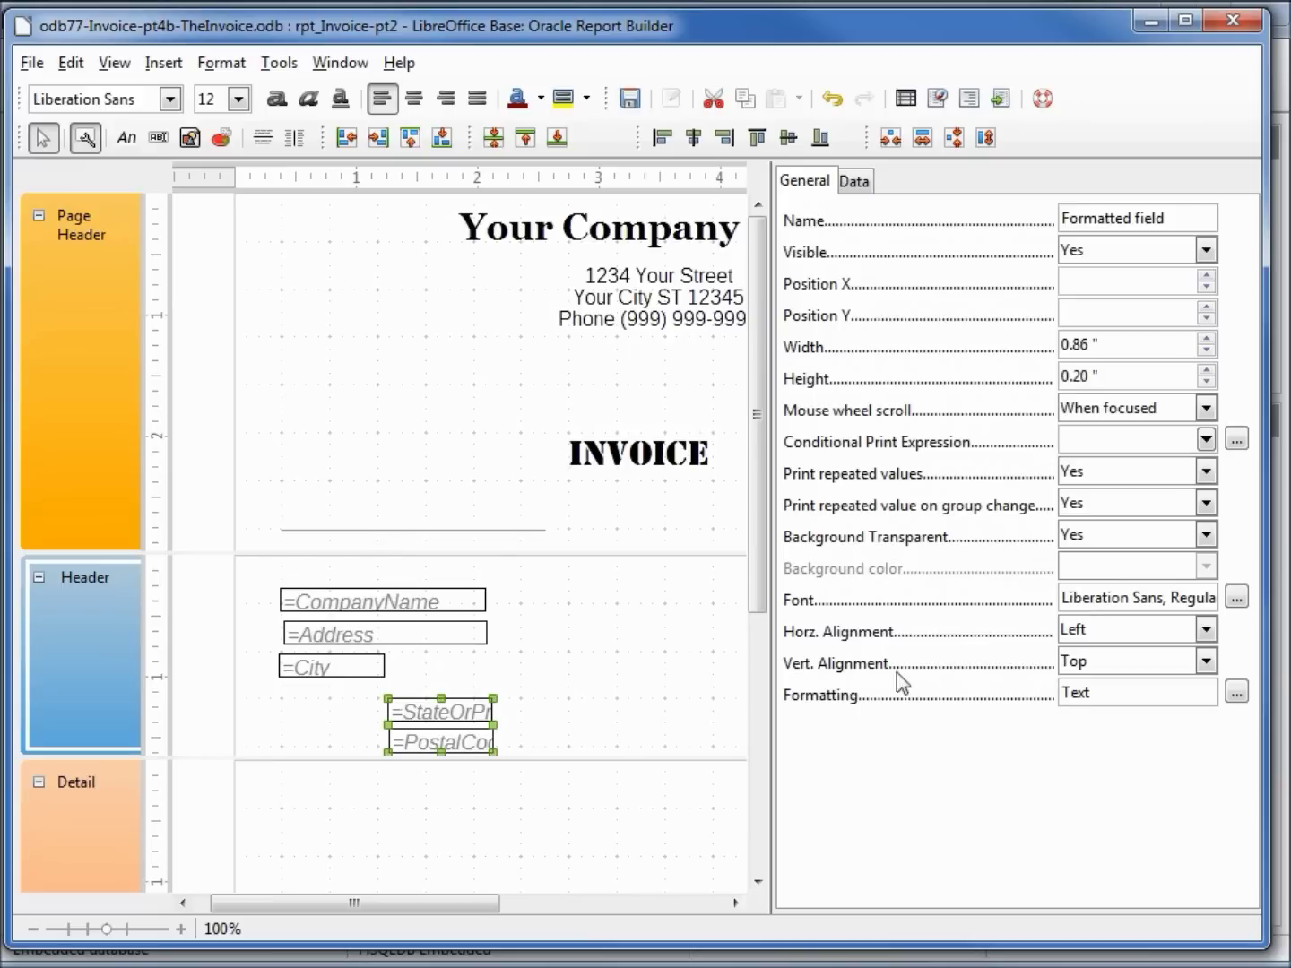
click(1121, 344)
text(2)
key(Tab)
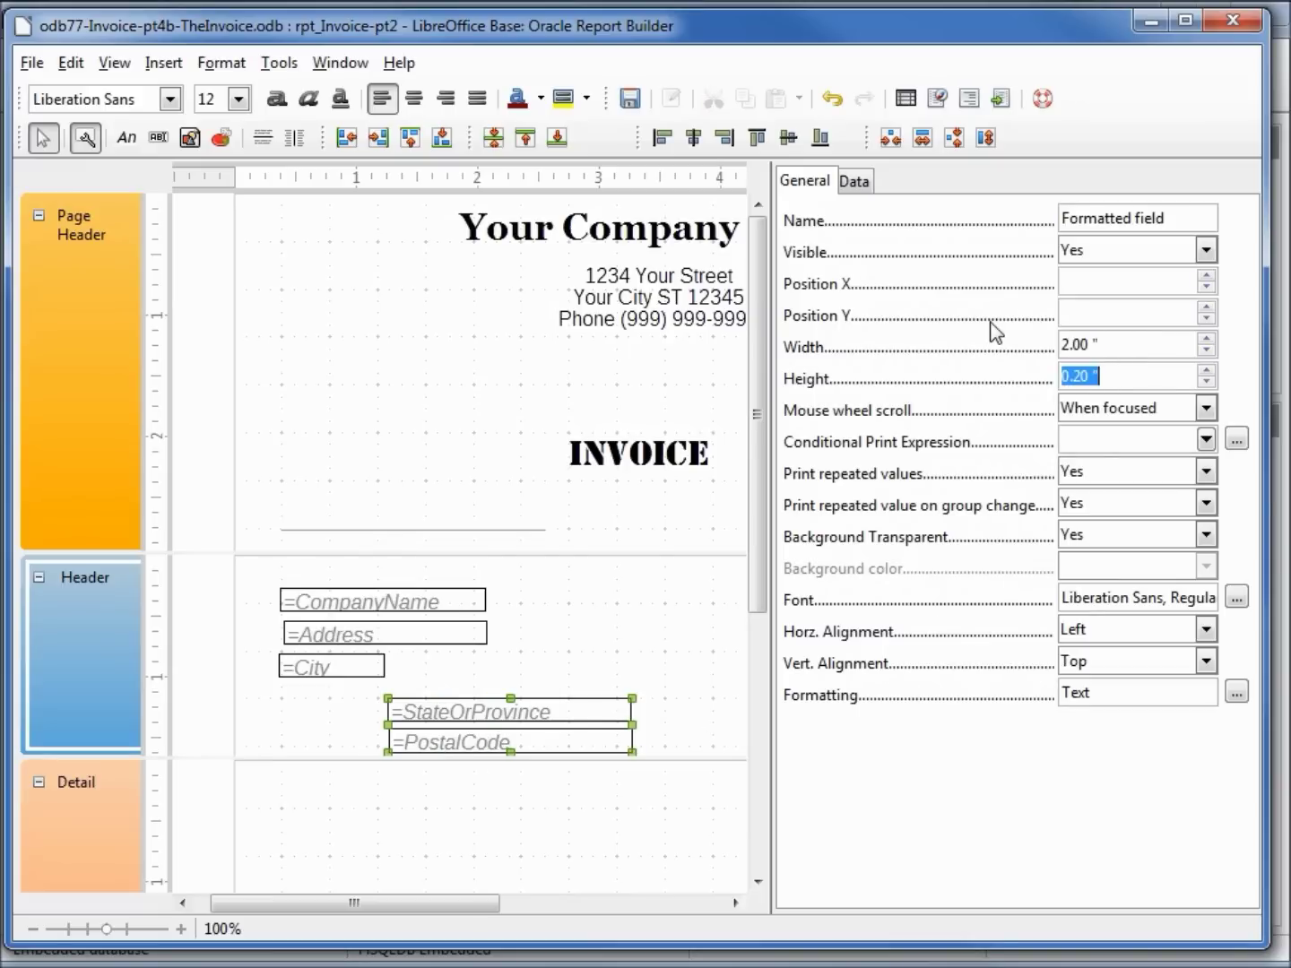
Give =CompanyName, =Address and =City a 2-inch width and X position 0.25.
click(311, 603)
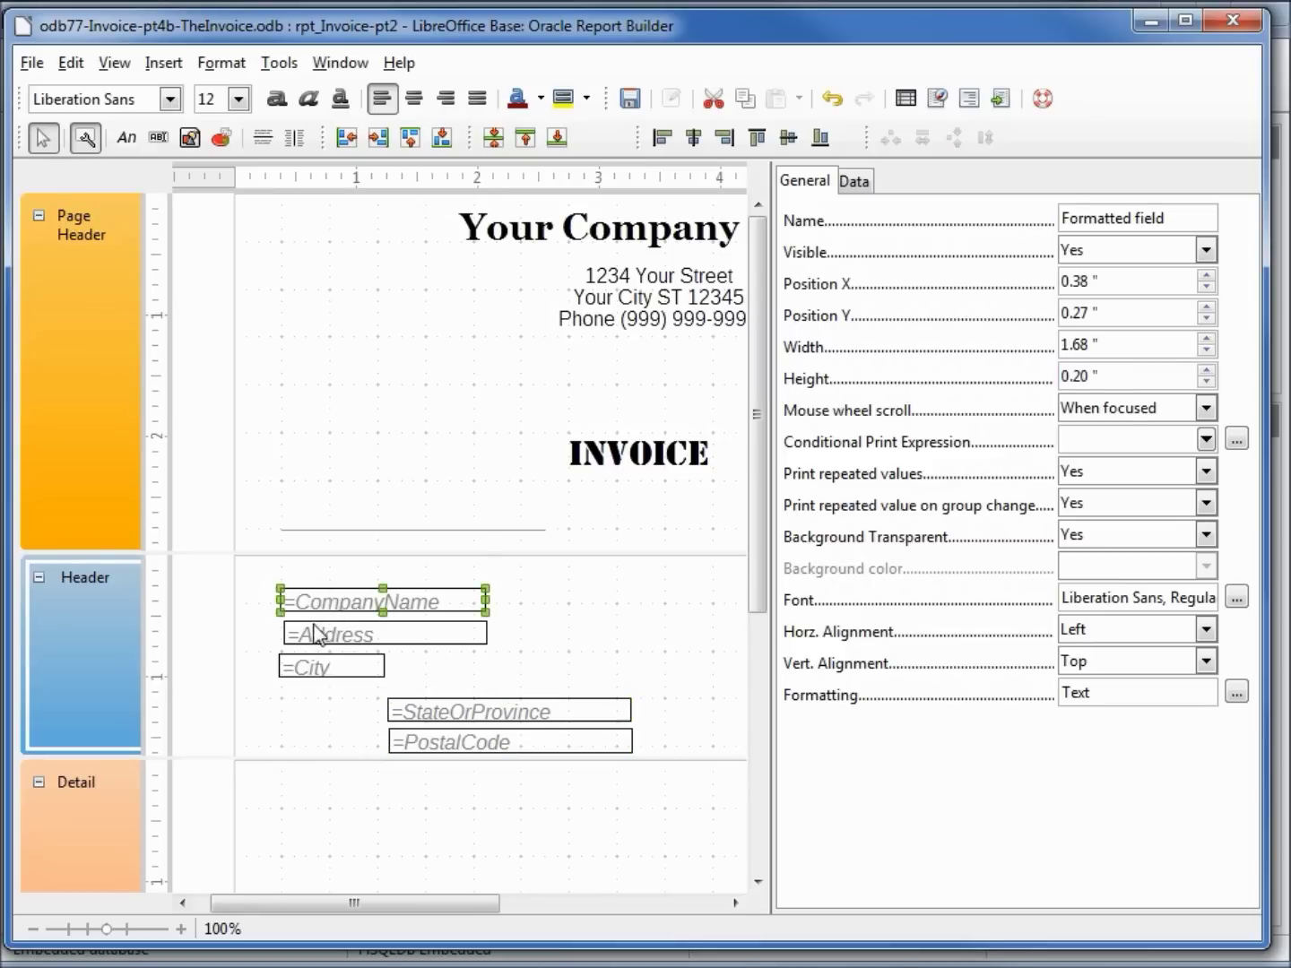
shift+click(323, 633)
shift+click(318, 669)
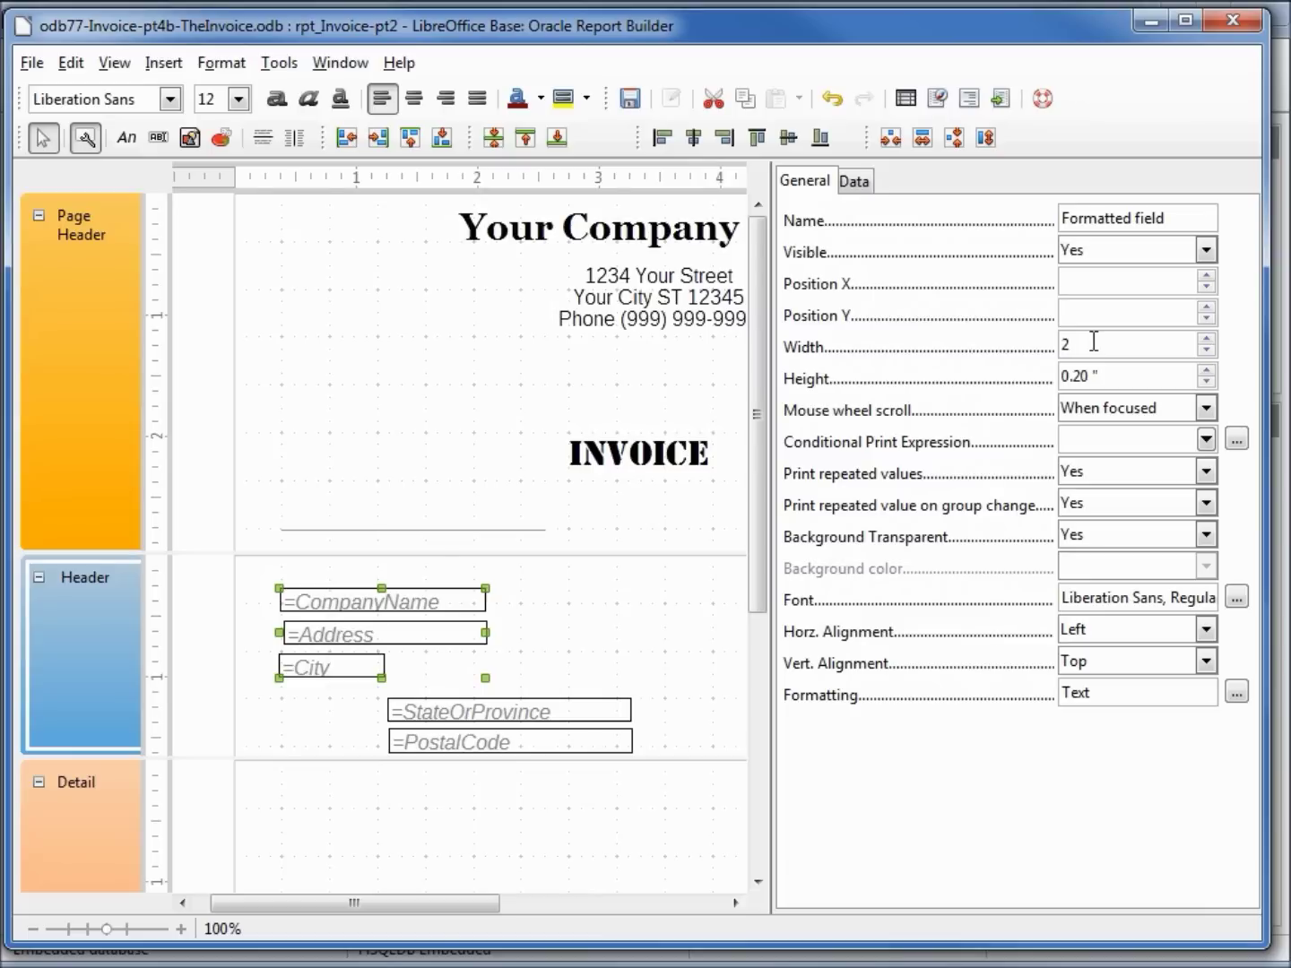
key(Tab)
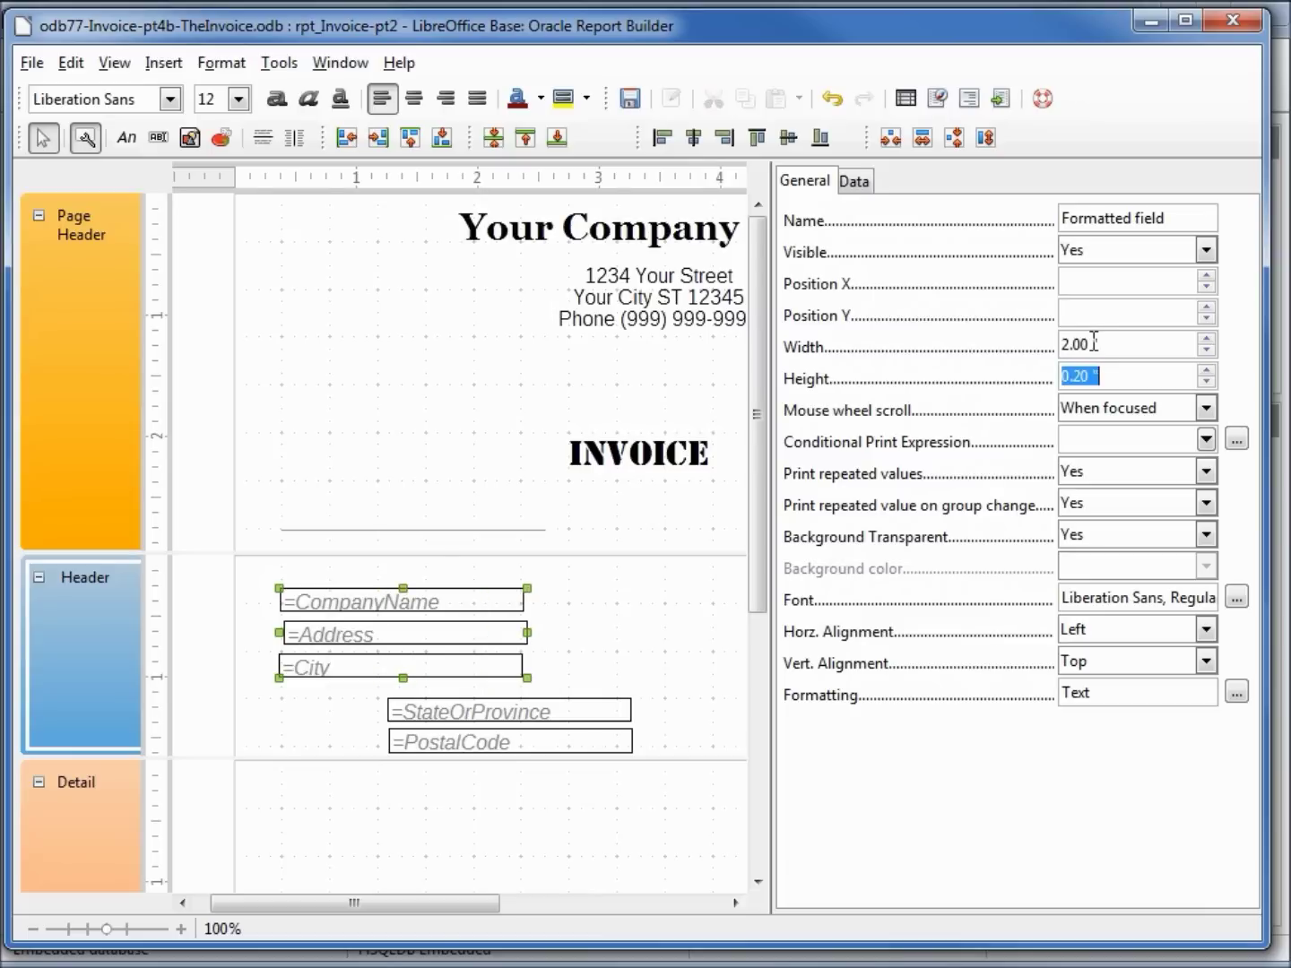
click(1090, 285)
text(.25)
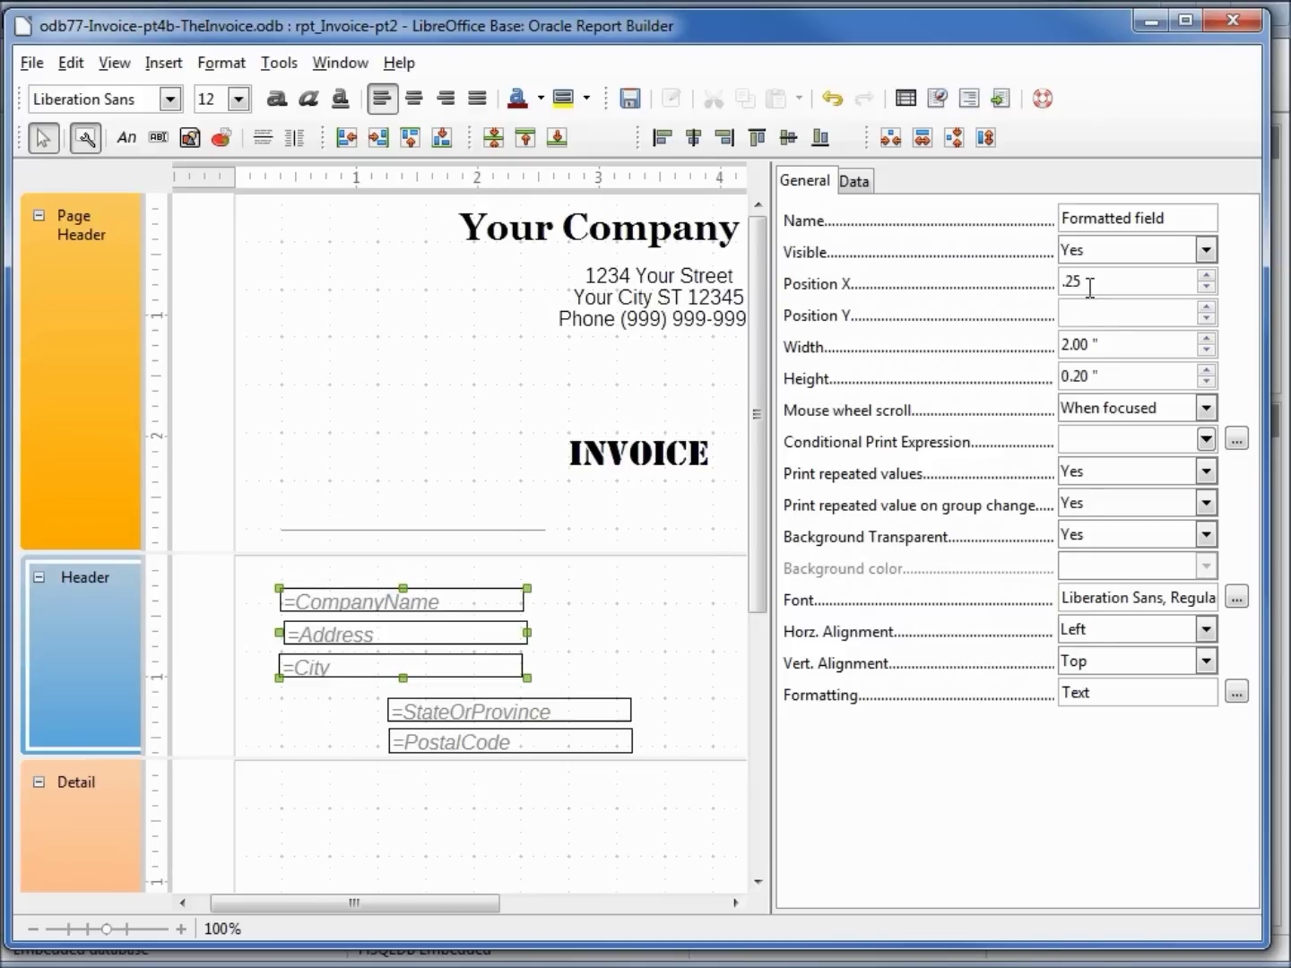
key(Tab)
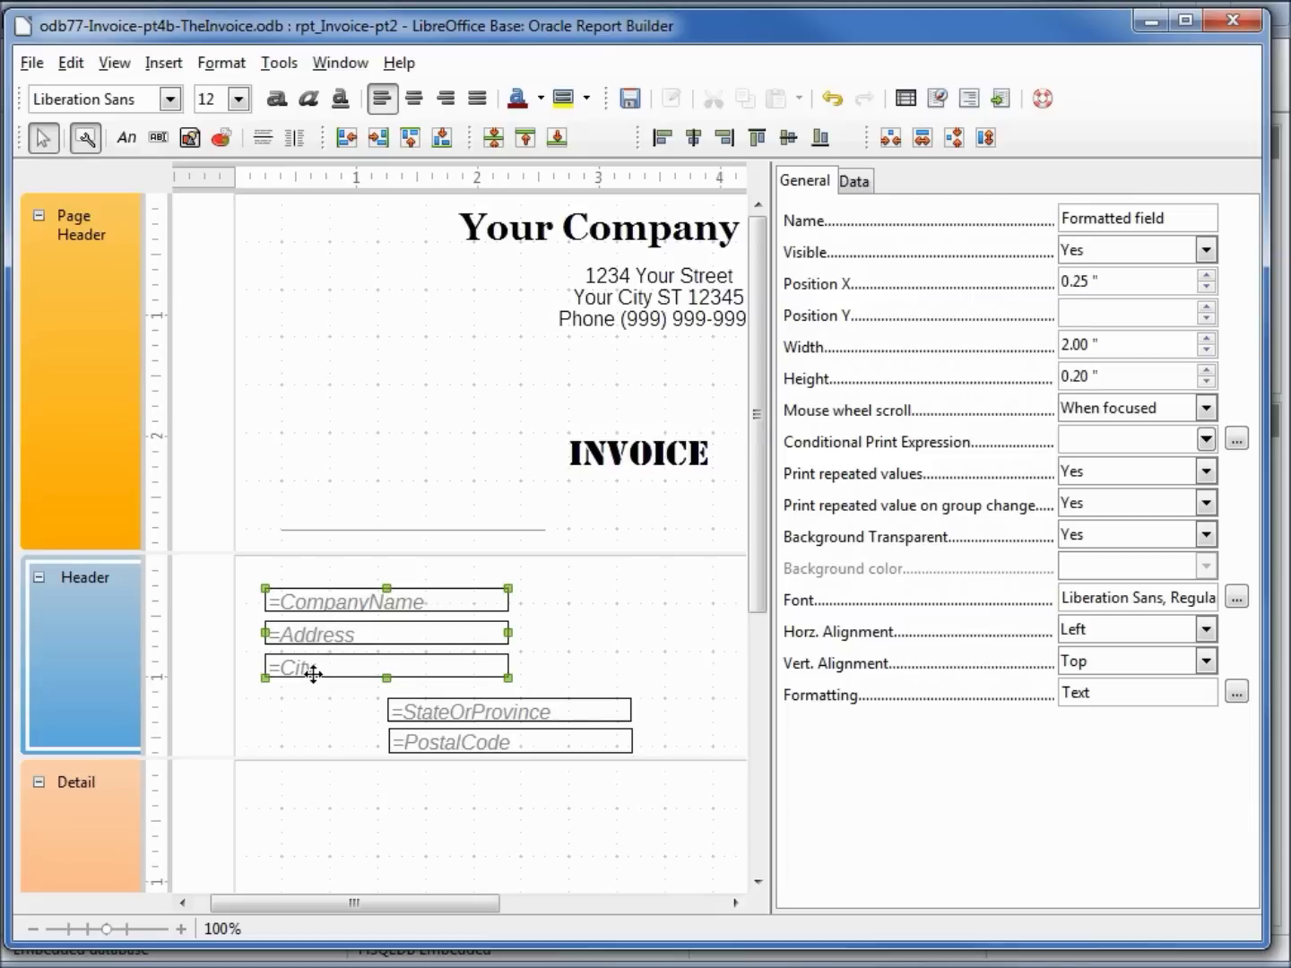
click(311, 720)
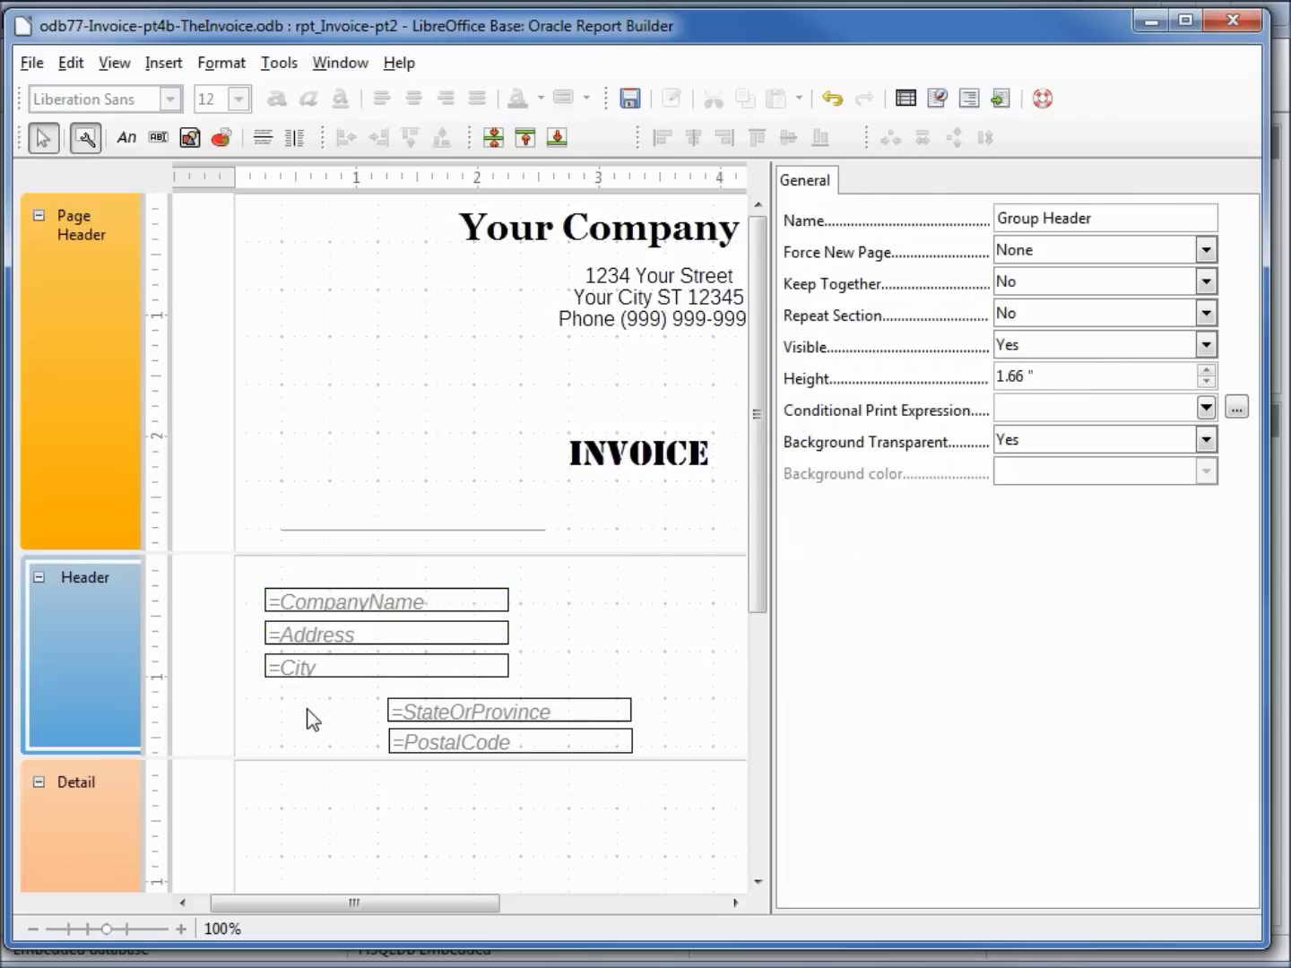
Set the City field's data to the formula [City]&", "&[StateOrProvince]&" "&[PostalCode].
click(321, 666)
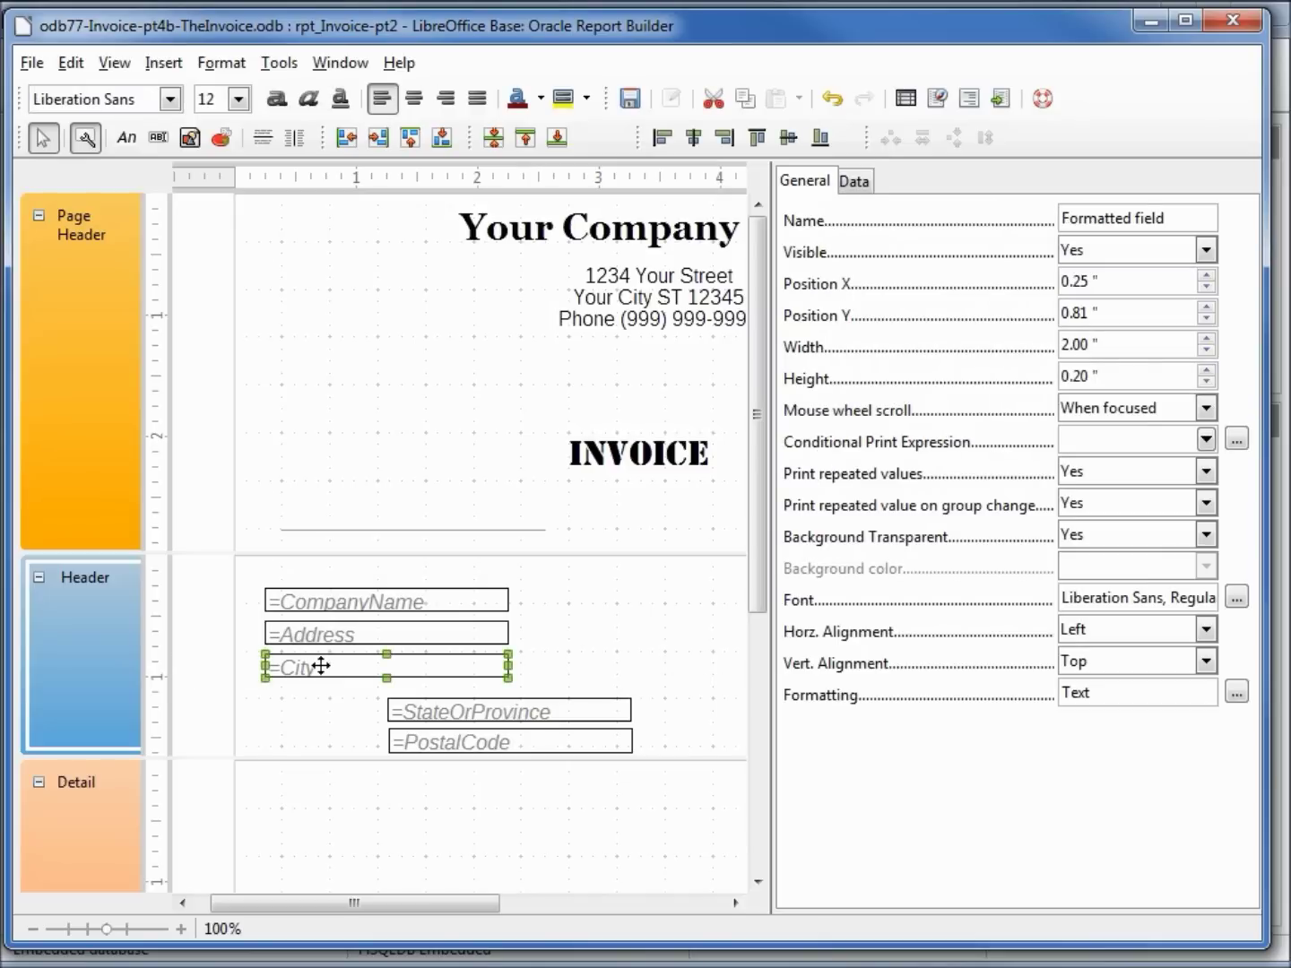
click(855, 184)
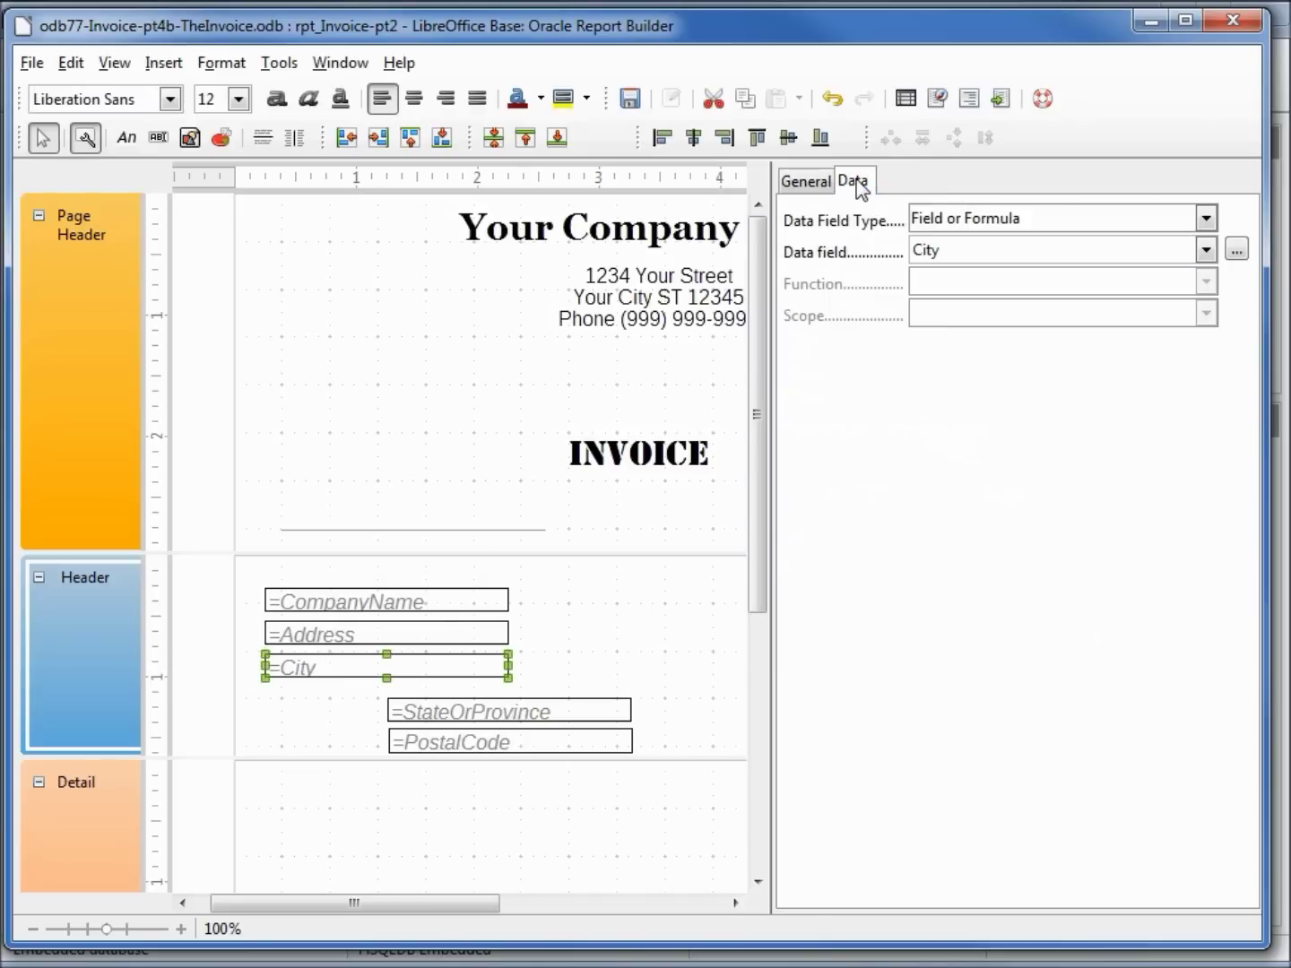
click(1238, 251)
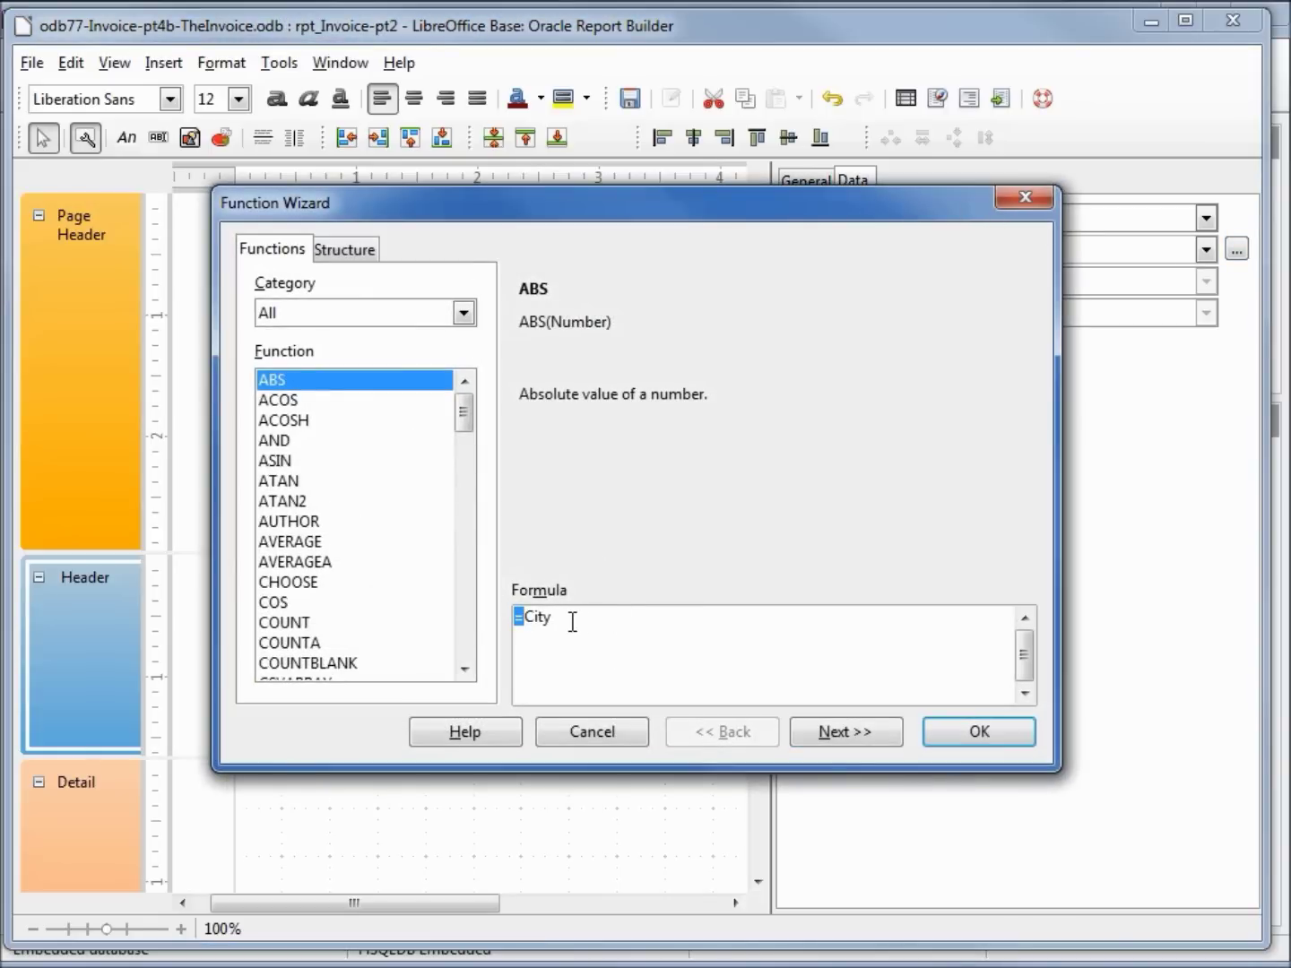
drag(551, 617, 524, 617)
key(BackSpace)
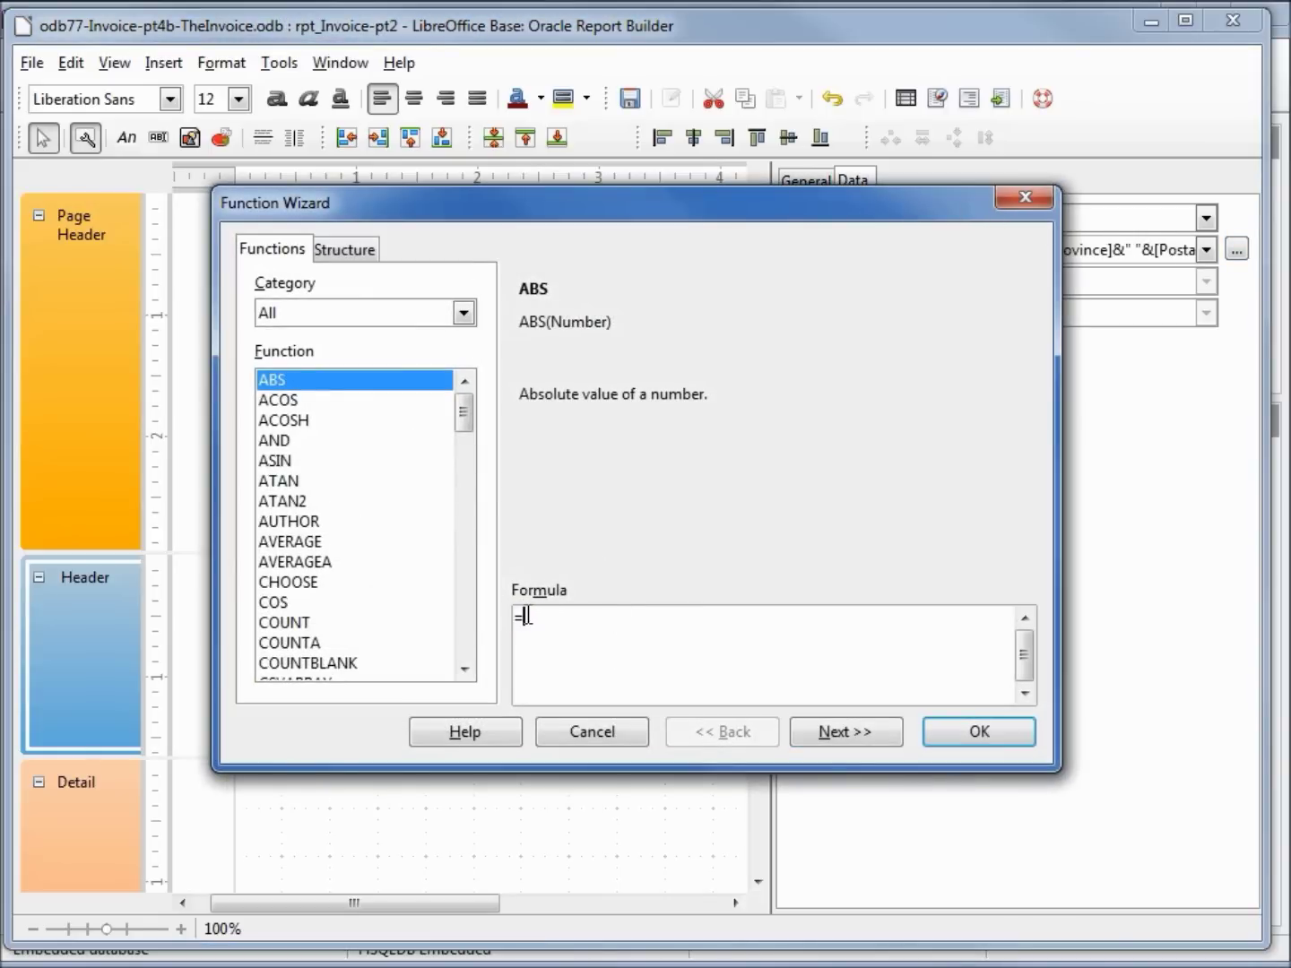
text([City]&", "&[StateOrProvince]&" "&[PostalCode])
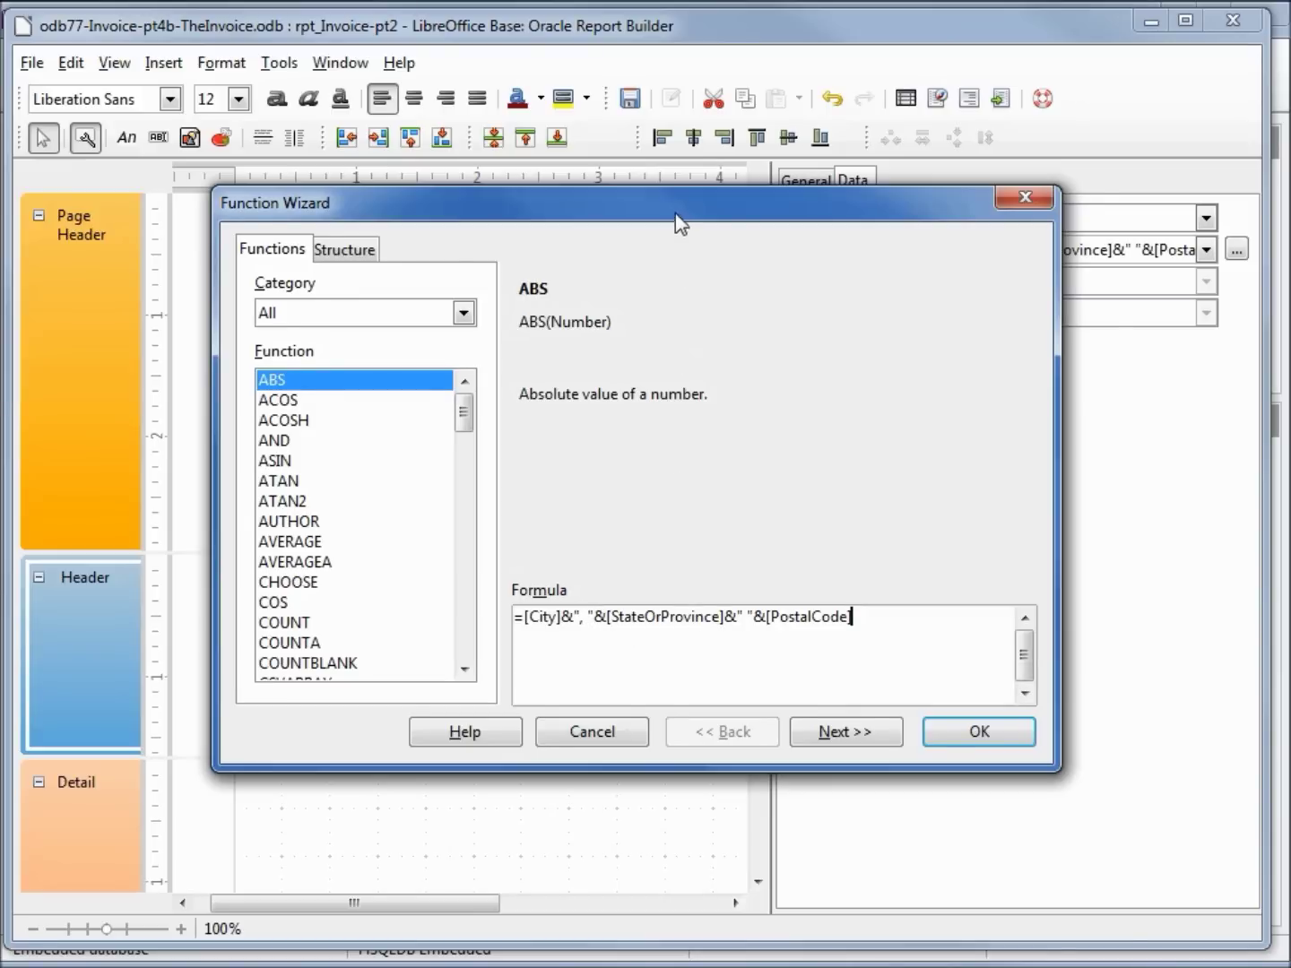
drag(675, 215, 828, 101)
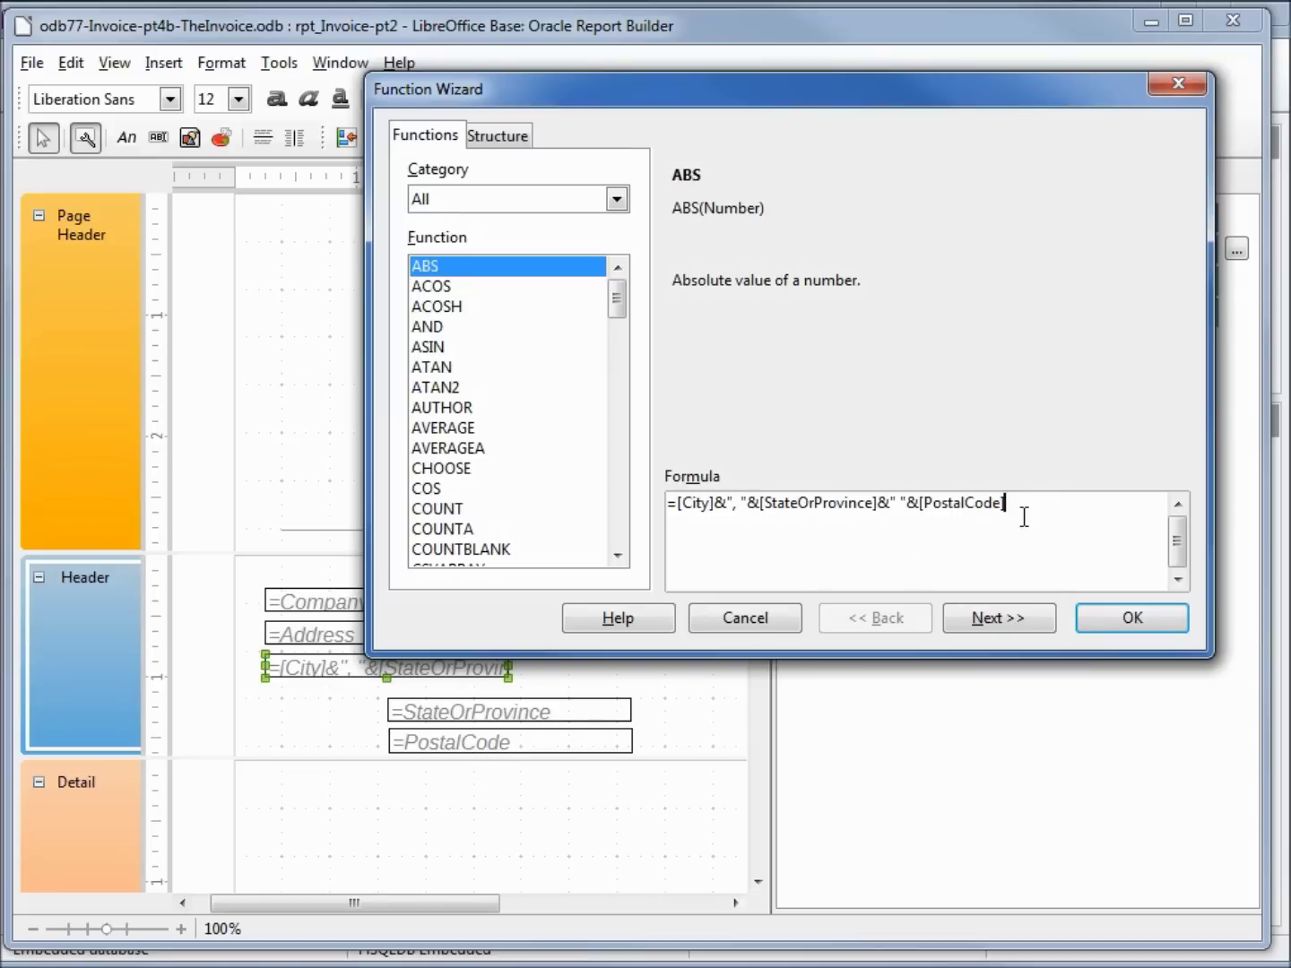
click(1109, 617)
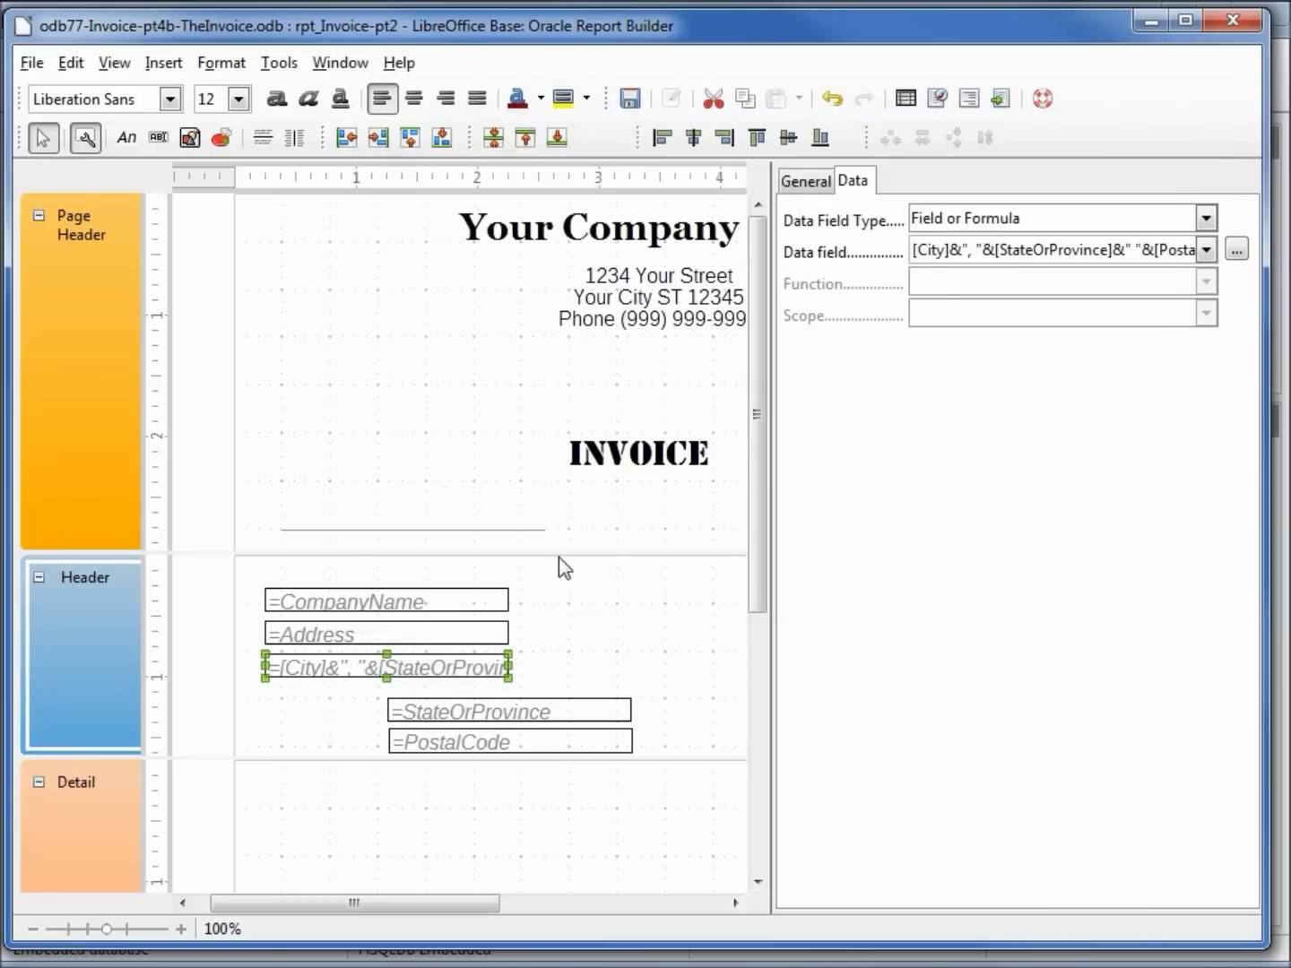
Preview the combined address, then delete StateOrProvince and PostalCode and save the design.
click(1002, 100)
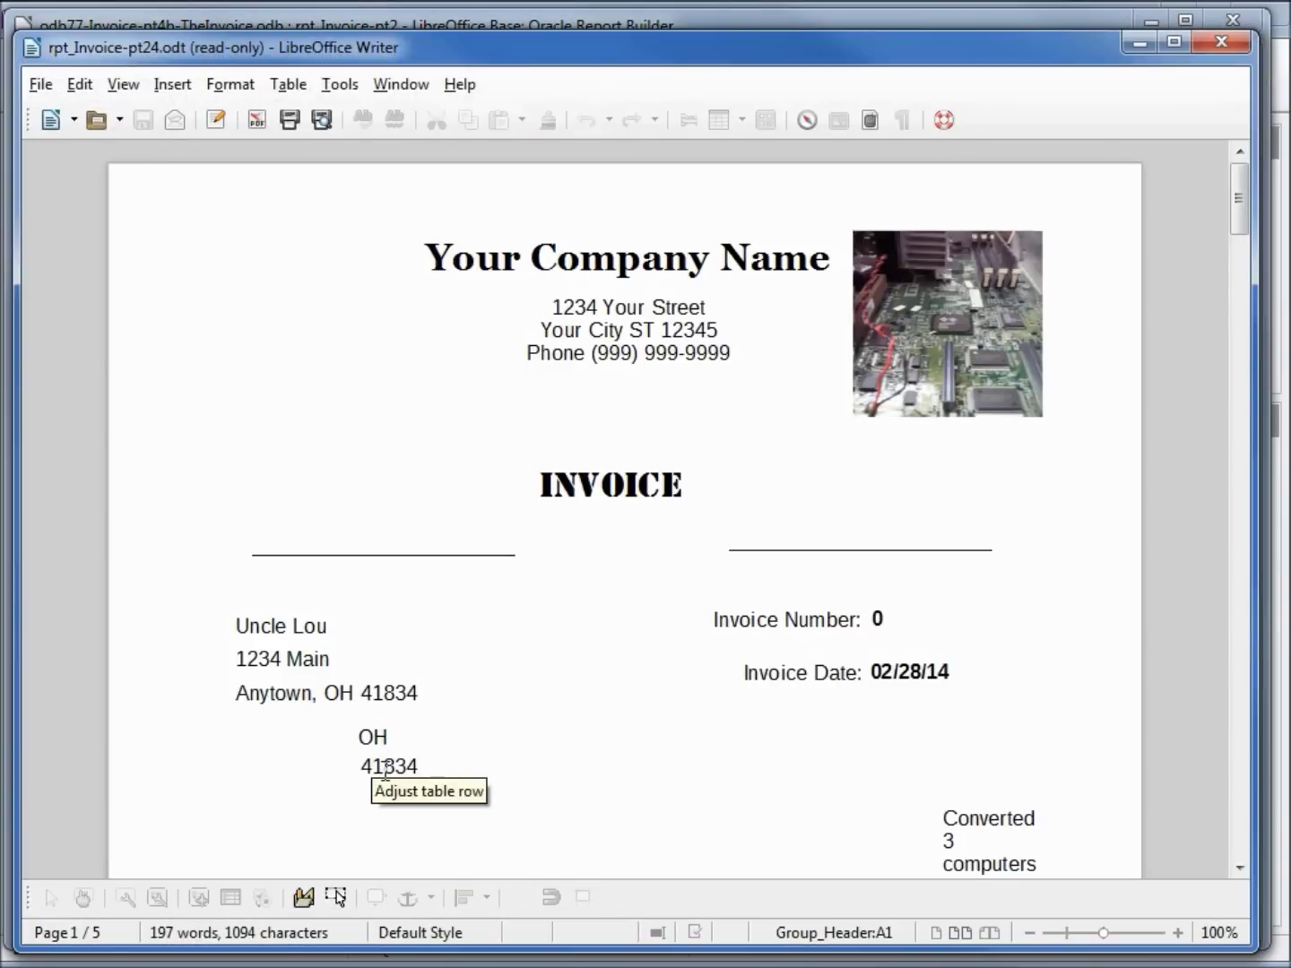
click(1219, 41)
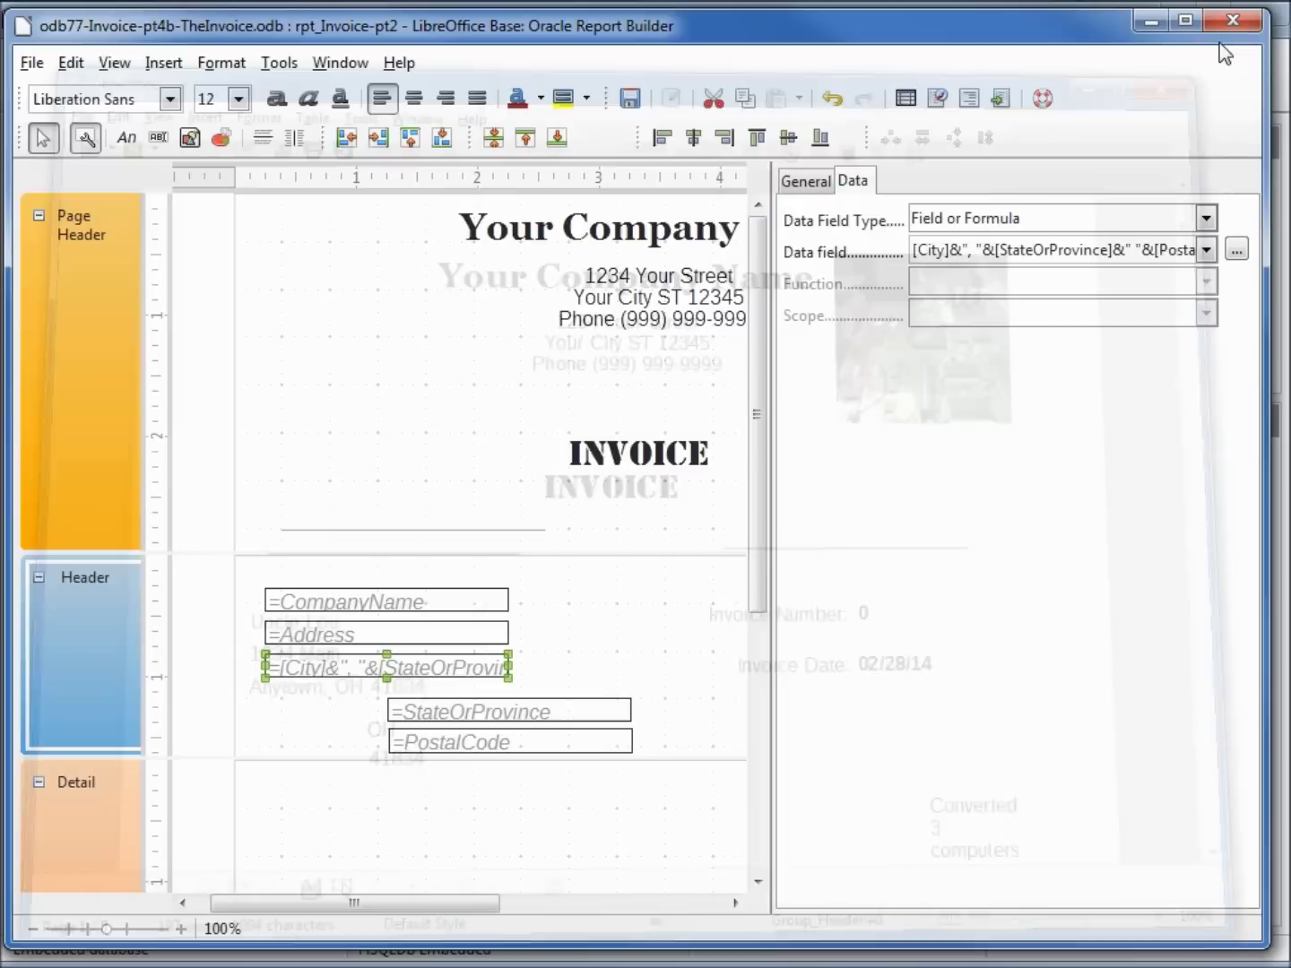
click(537, 707)
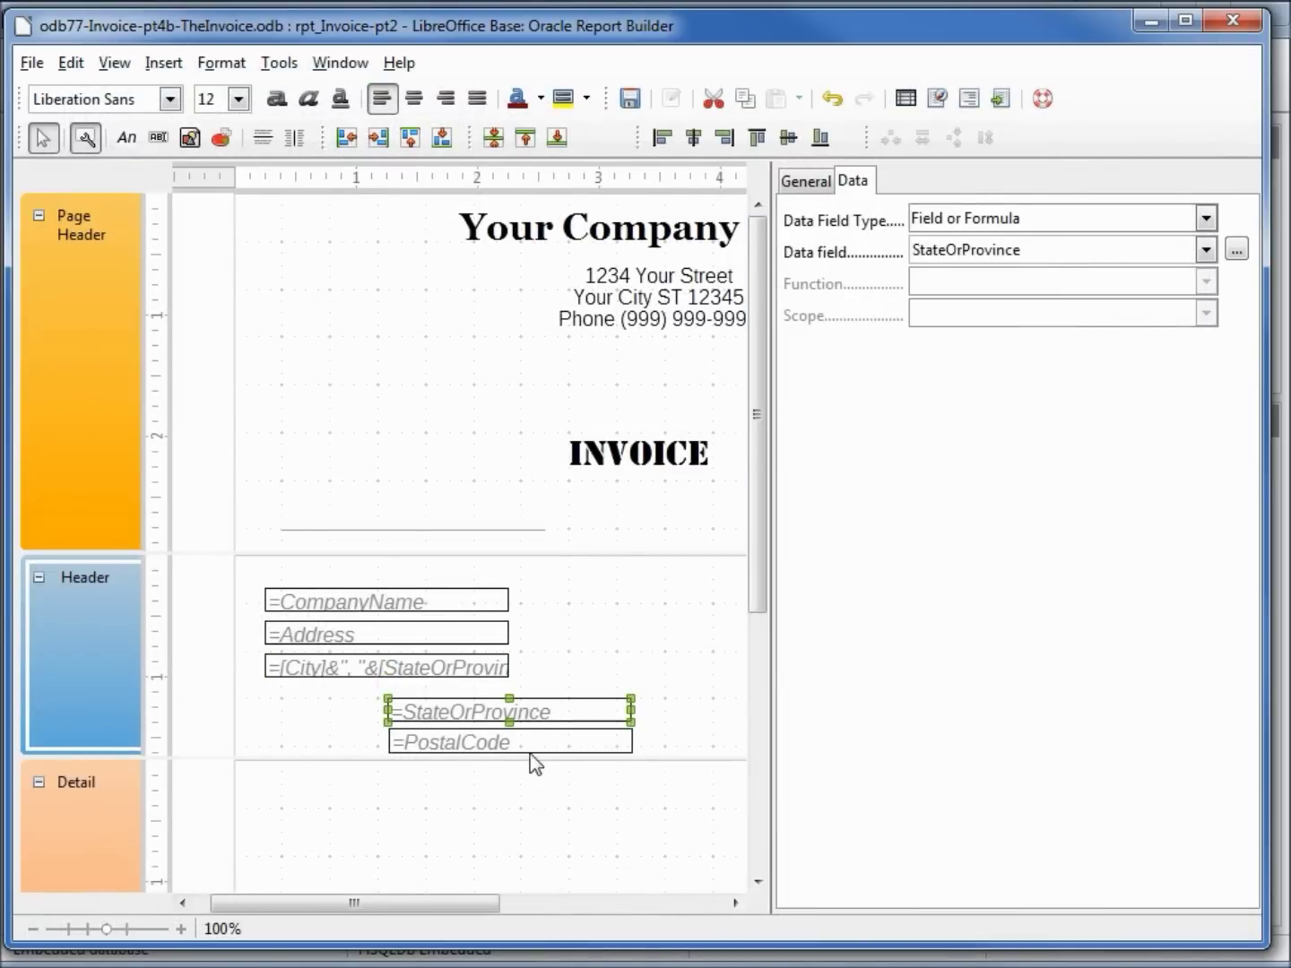
shift+click(522, 741)
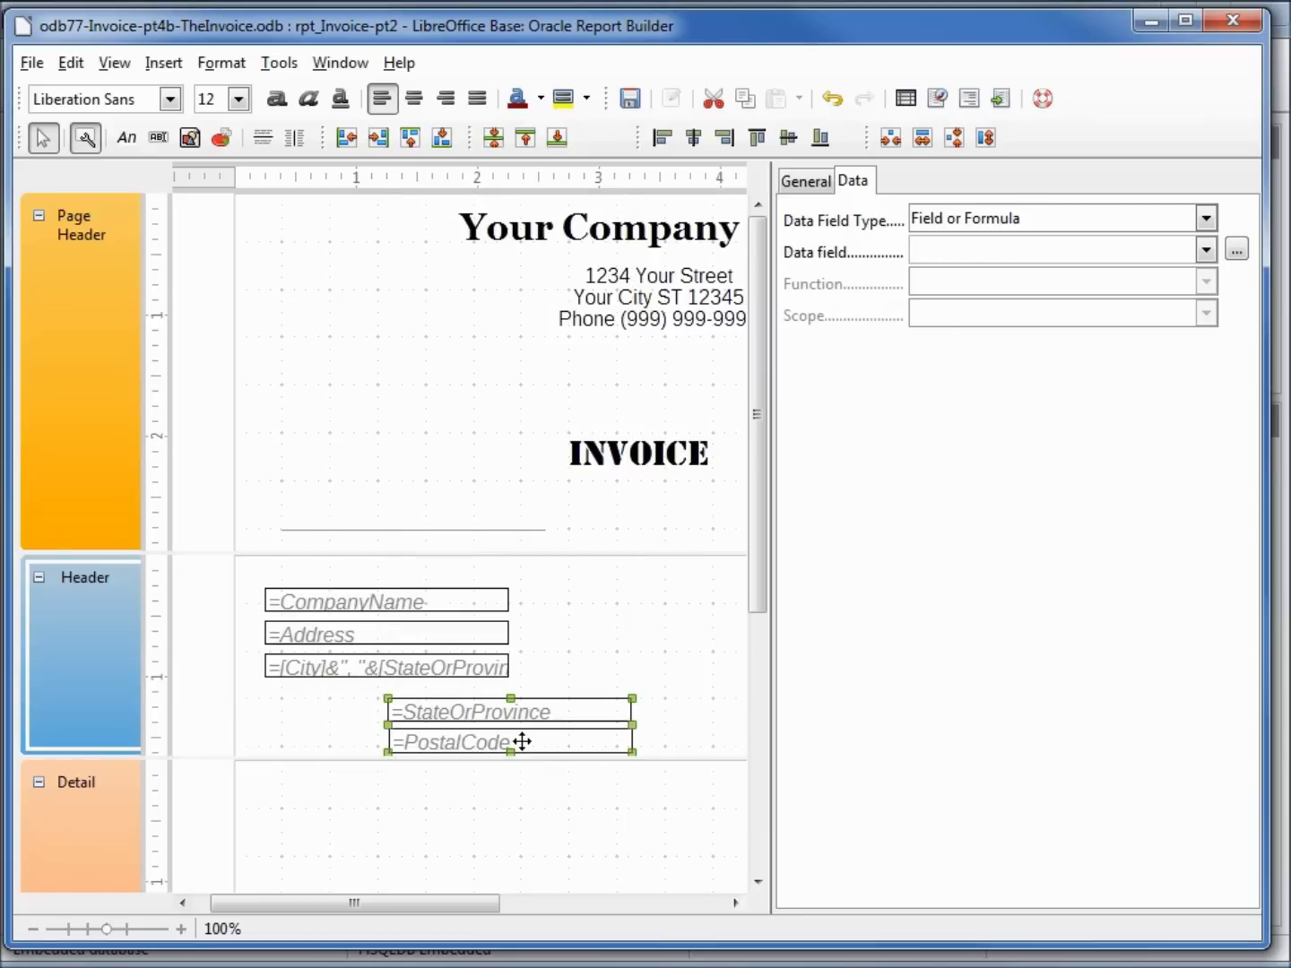
key(Delete)
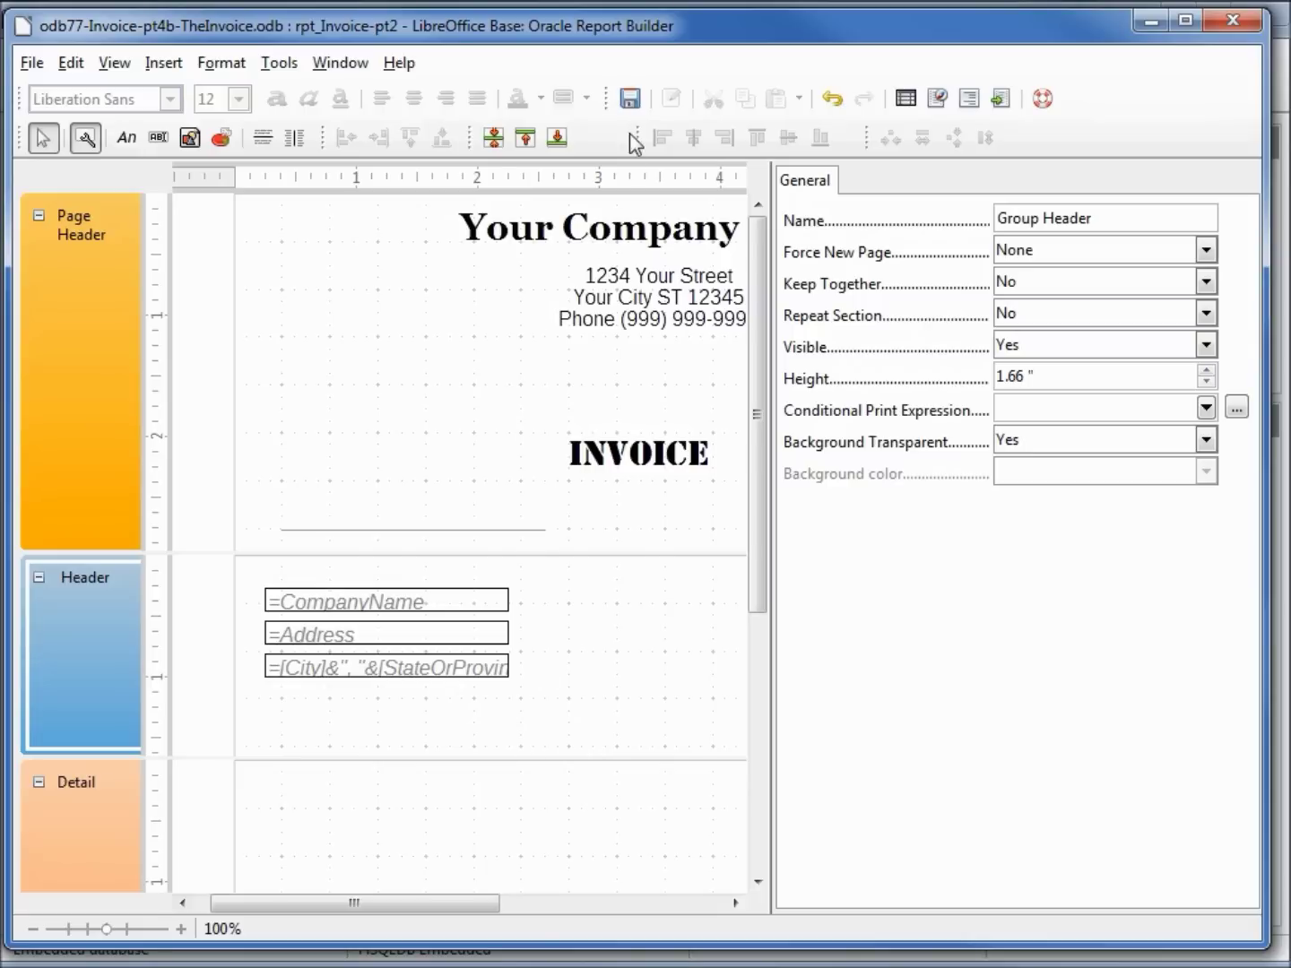
click(630, 100)
Switch to the Base database window, then return Report Builder to place and select =Address.
drag(579, 32, 555, 193)
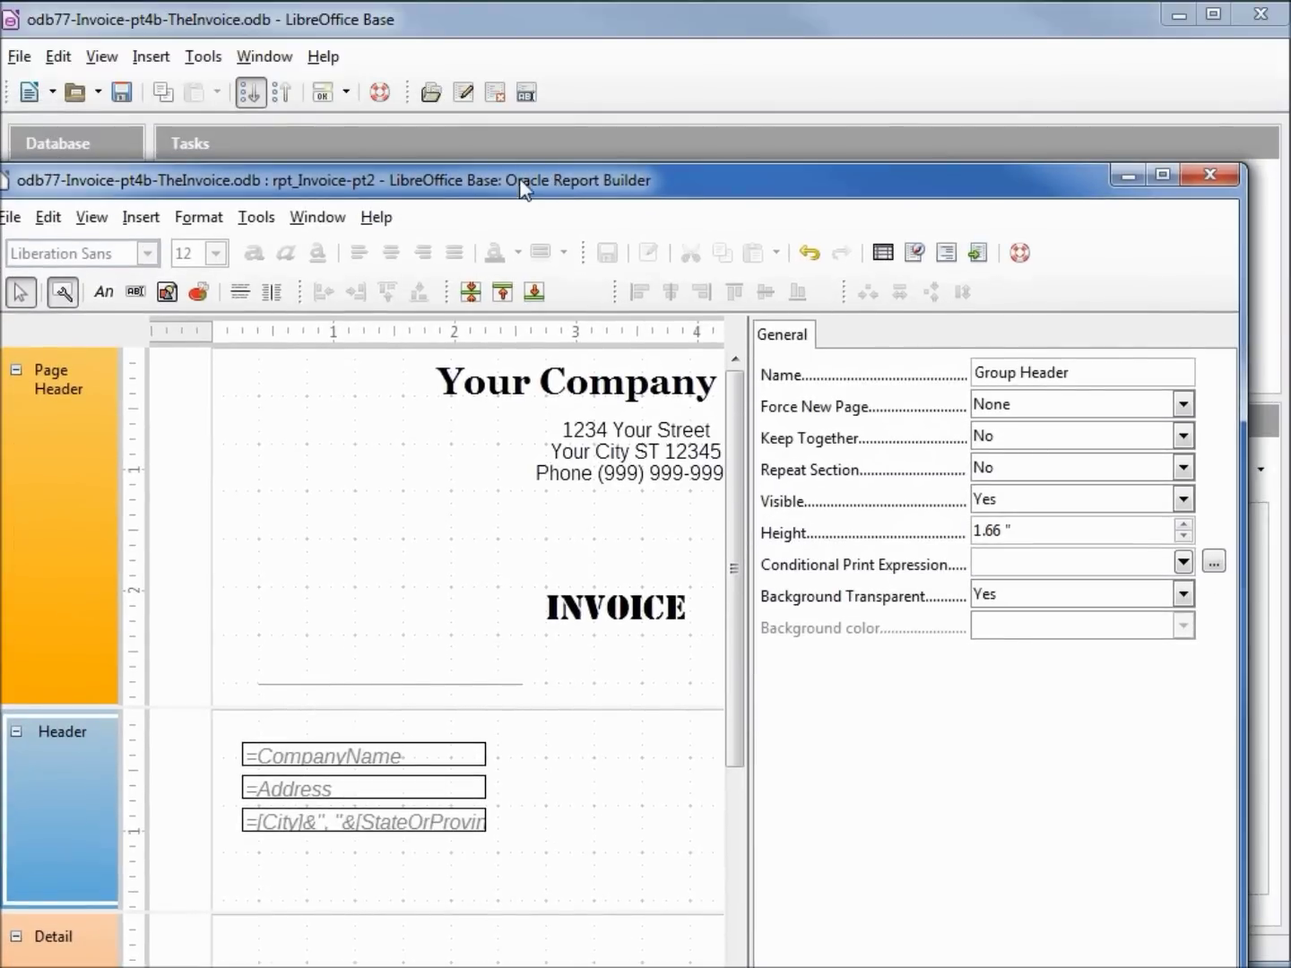
click(118, 92)
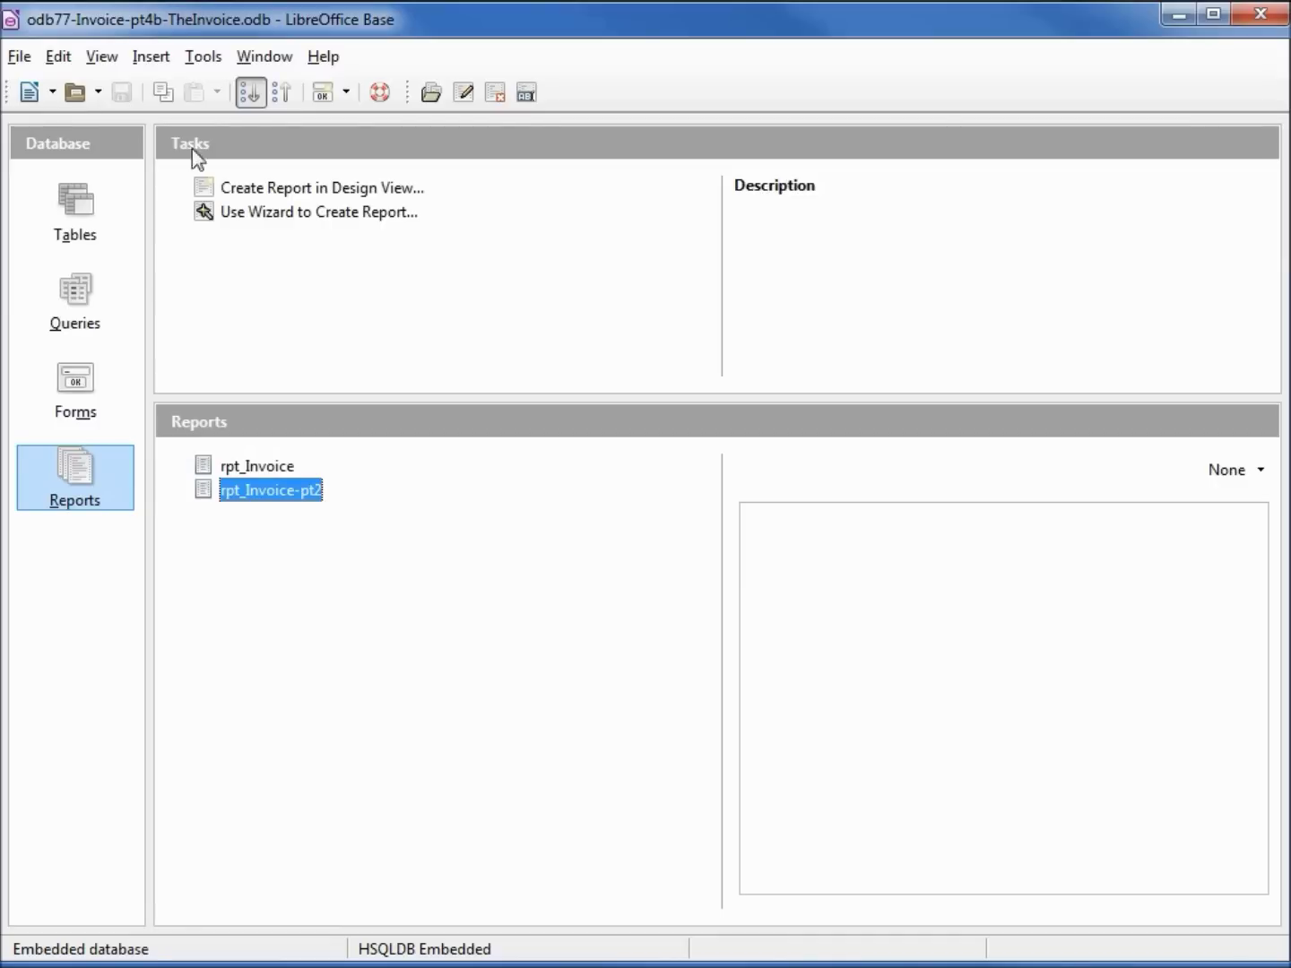
key(alt+Tab)
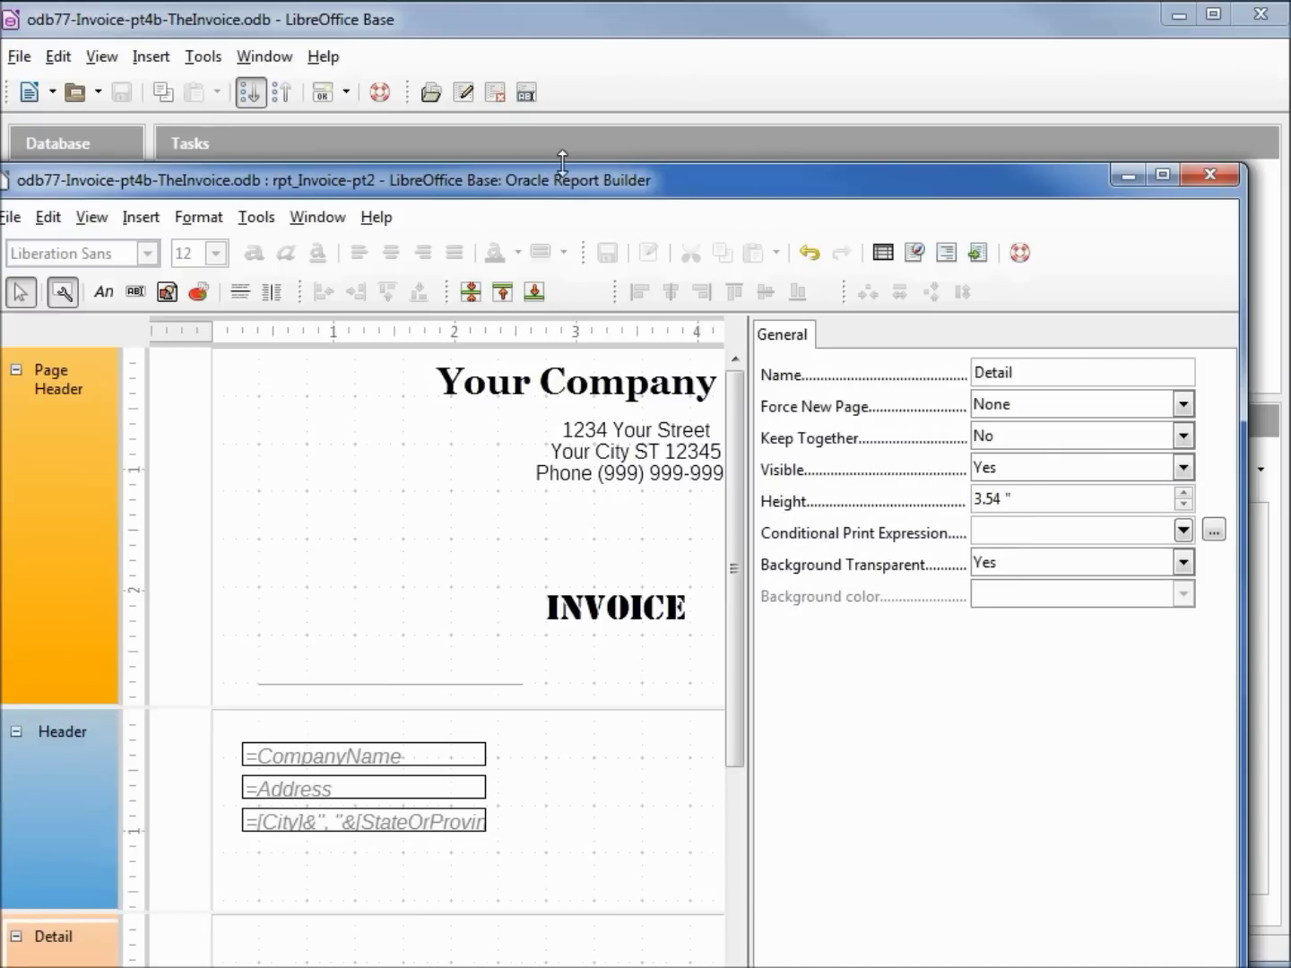
drag(559, 189, 593, 60)
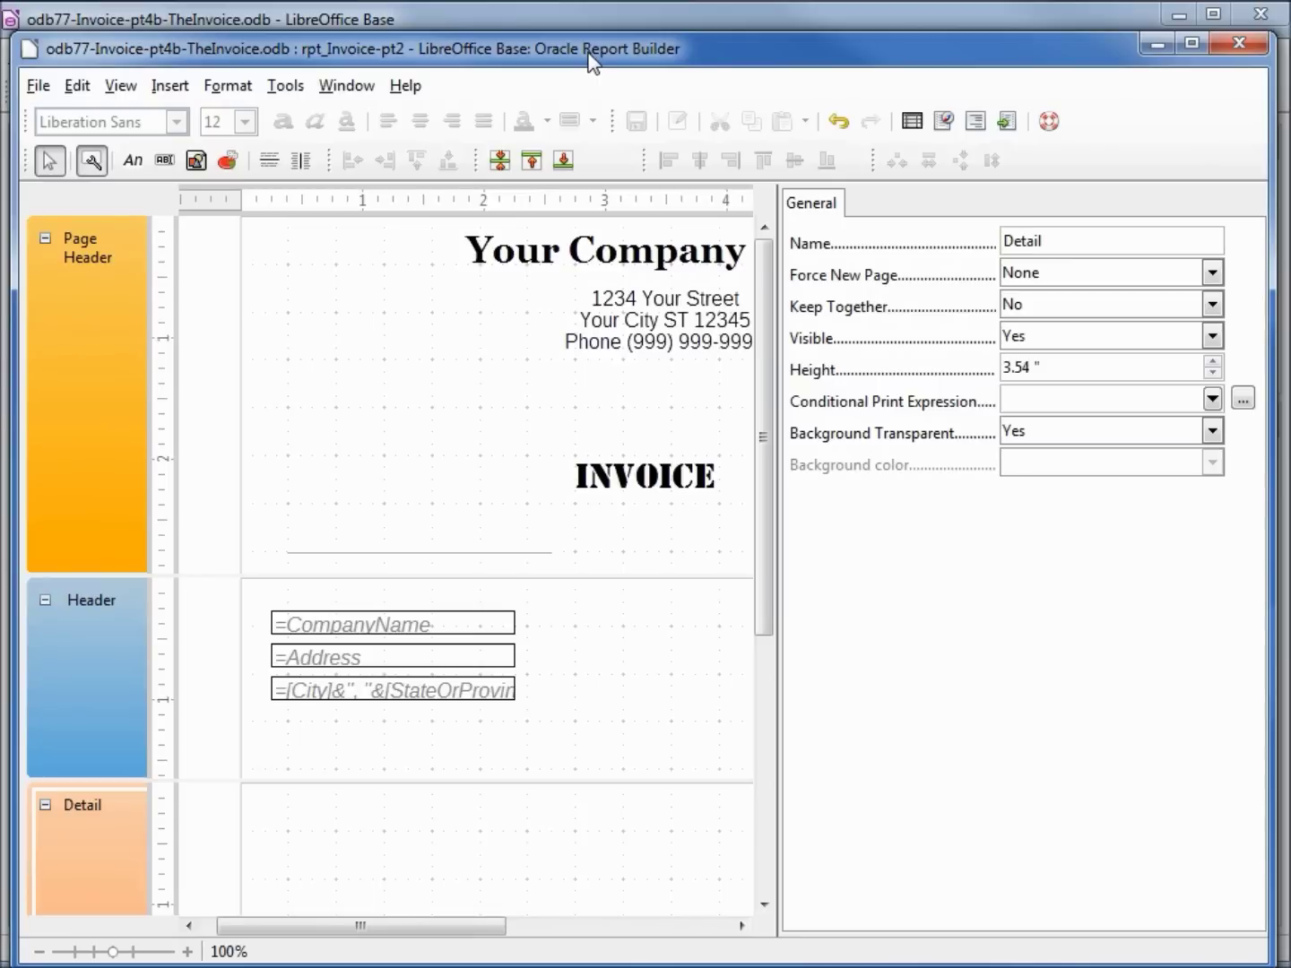
click(372, 659)
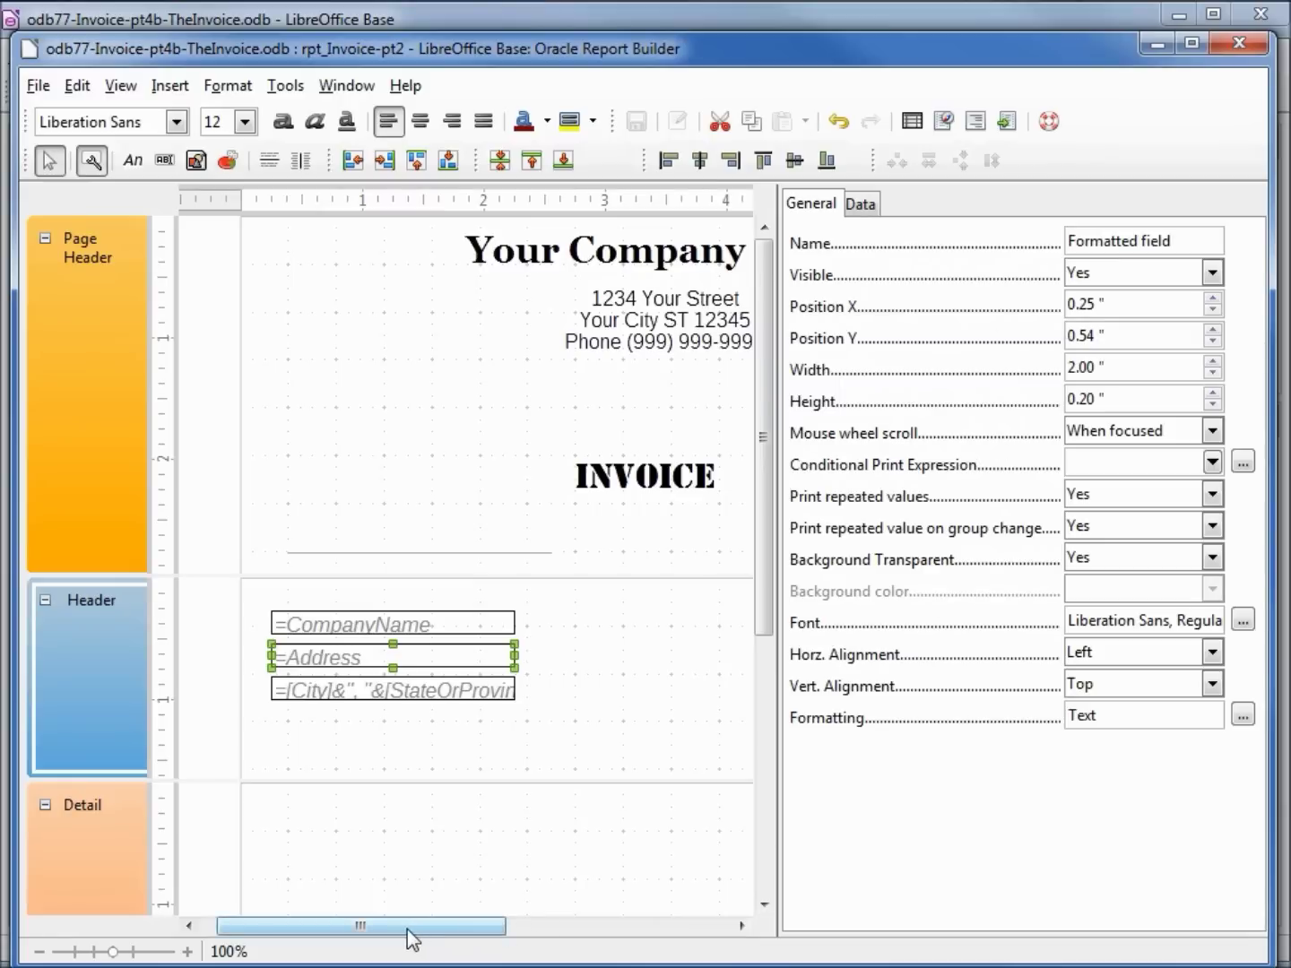
Position the =Description field at X 0.02 and Y 0.04 inches.
drag(407, 929, 594, 953)
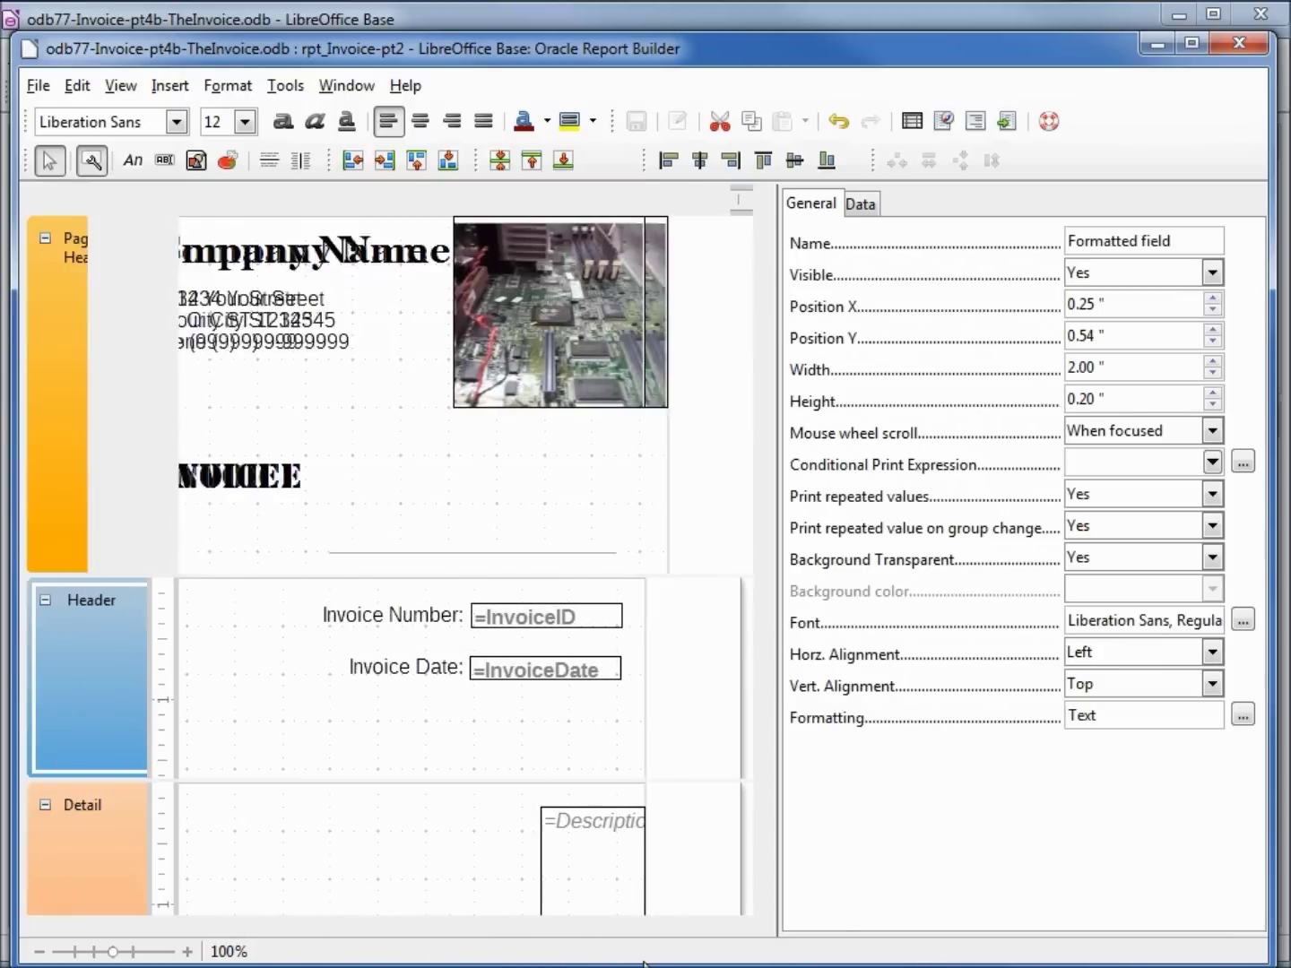
scroll(721, 828, down, 3)
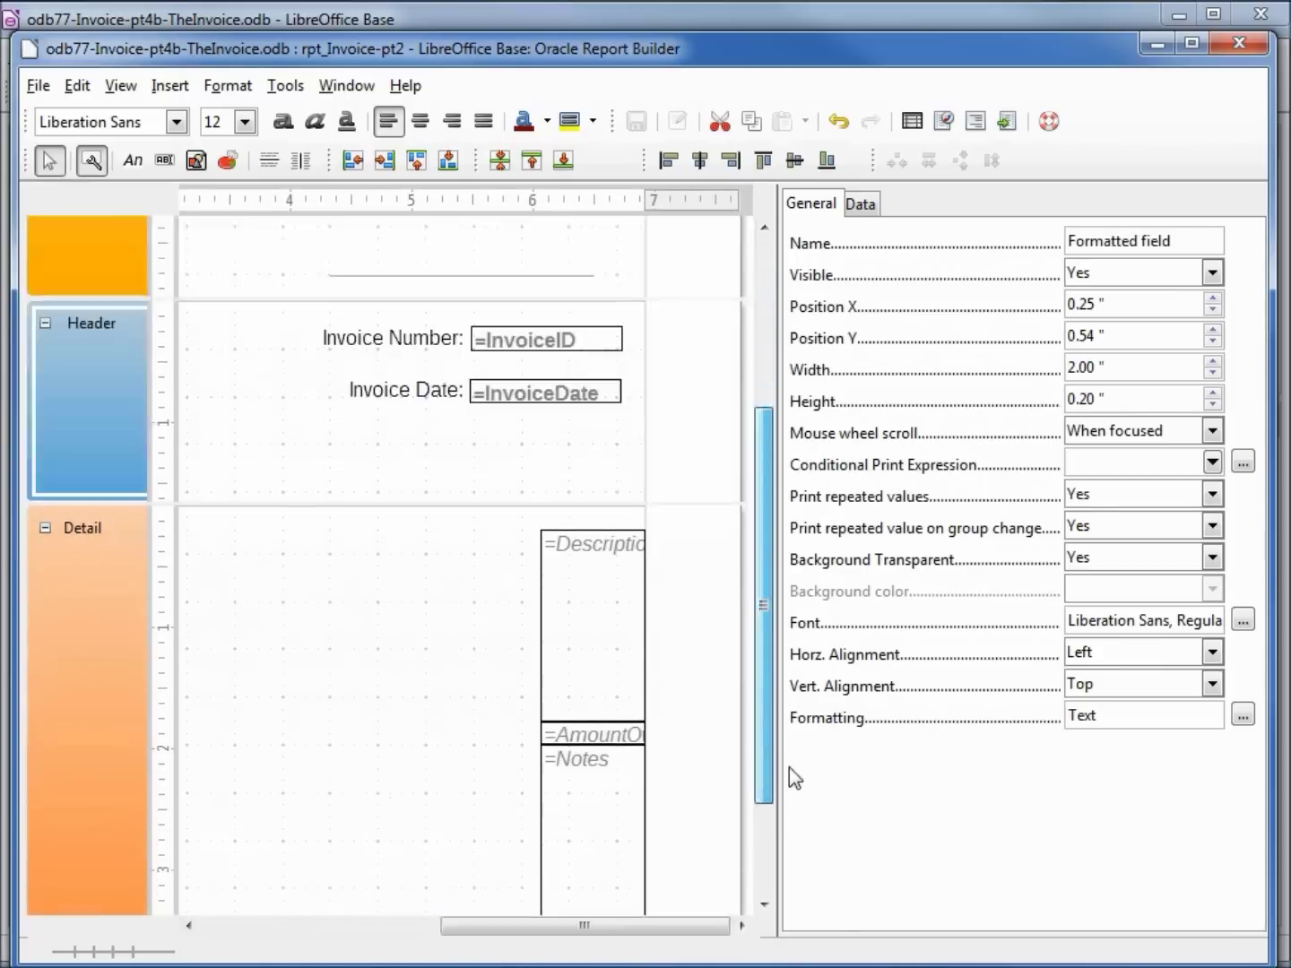
scroll(726, 663, down, 1)
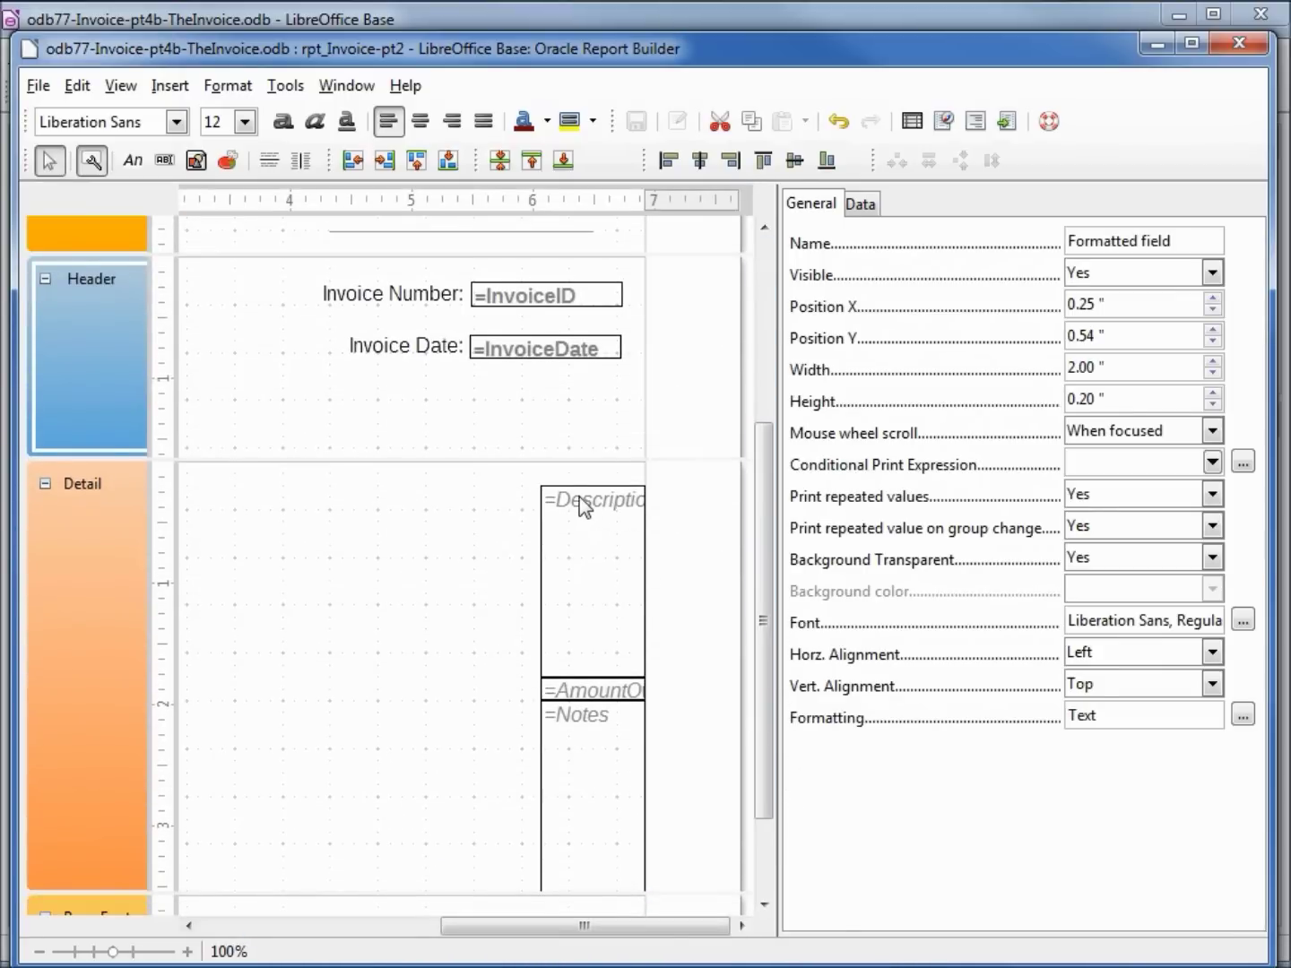
click(584, 507)
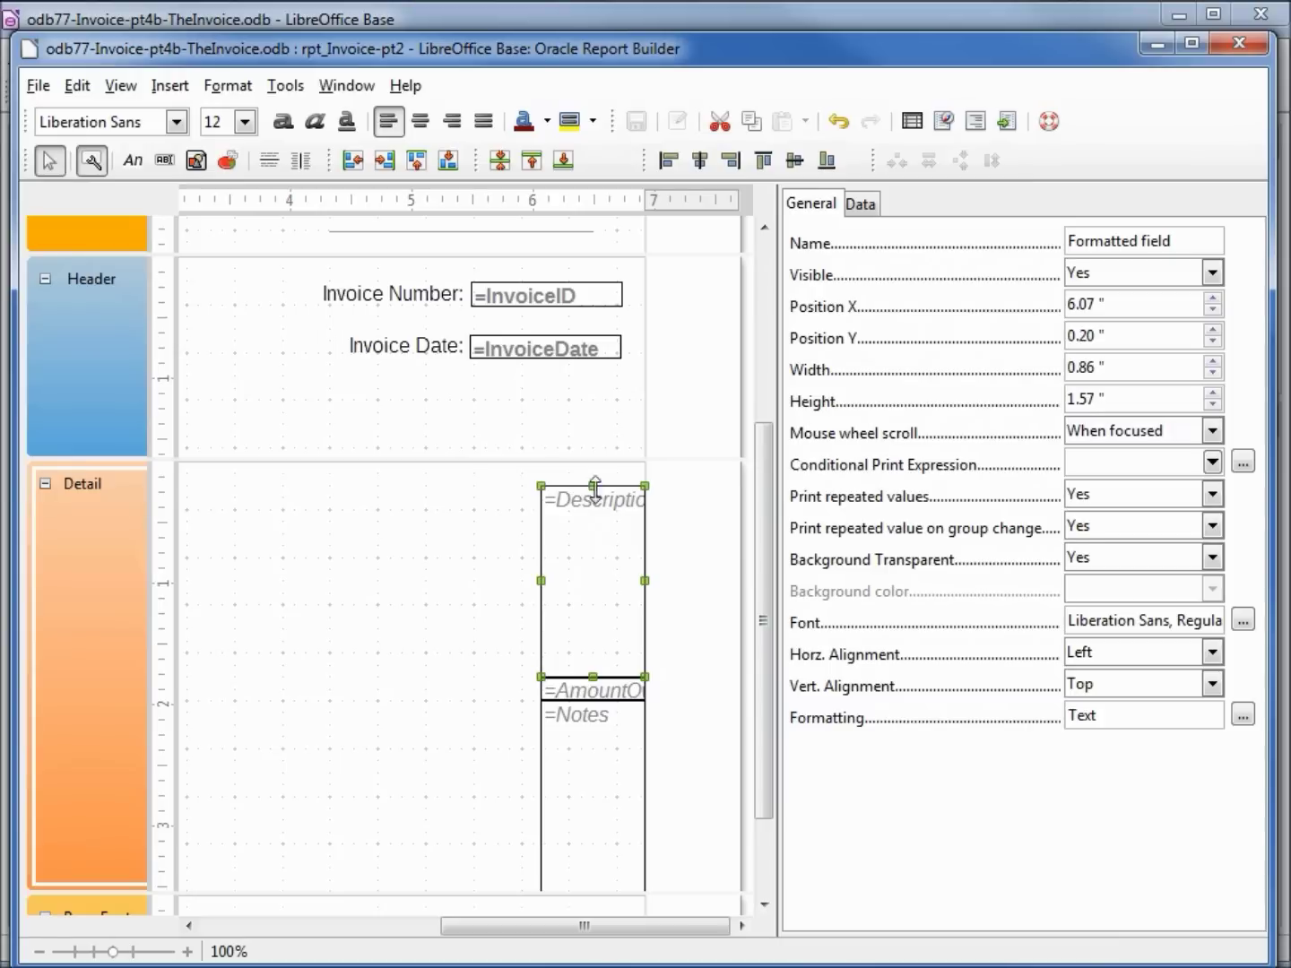
drag(1131, 306, 1032, 302)
text(.2)
key(BackSpace)
text(02)
key(Tab)
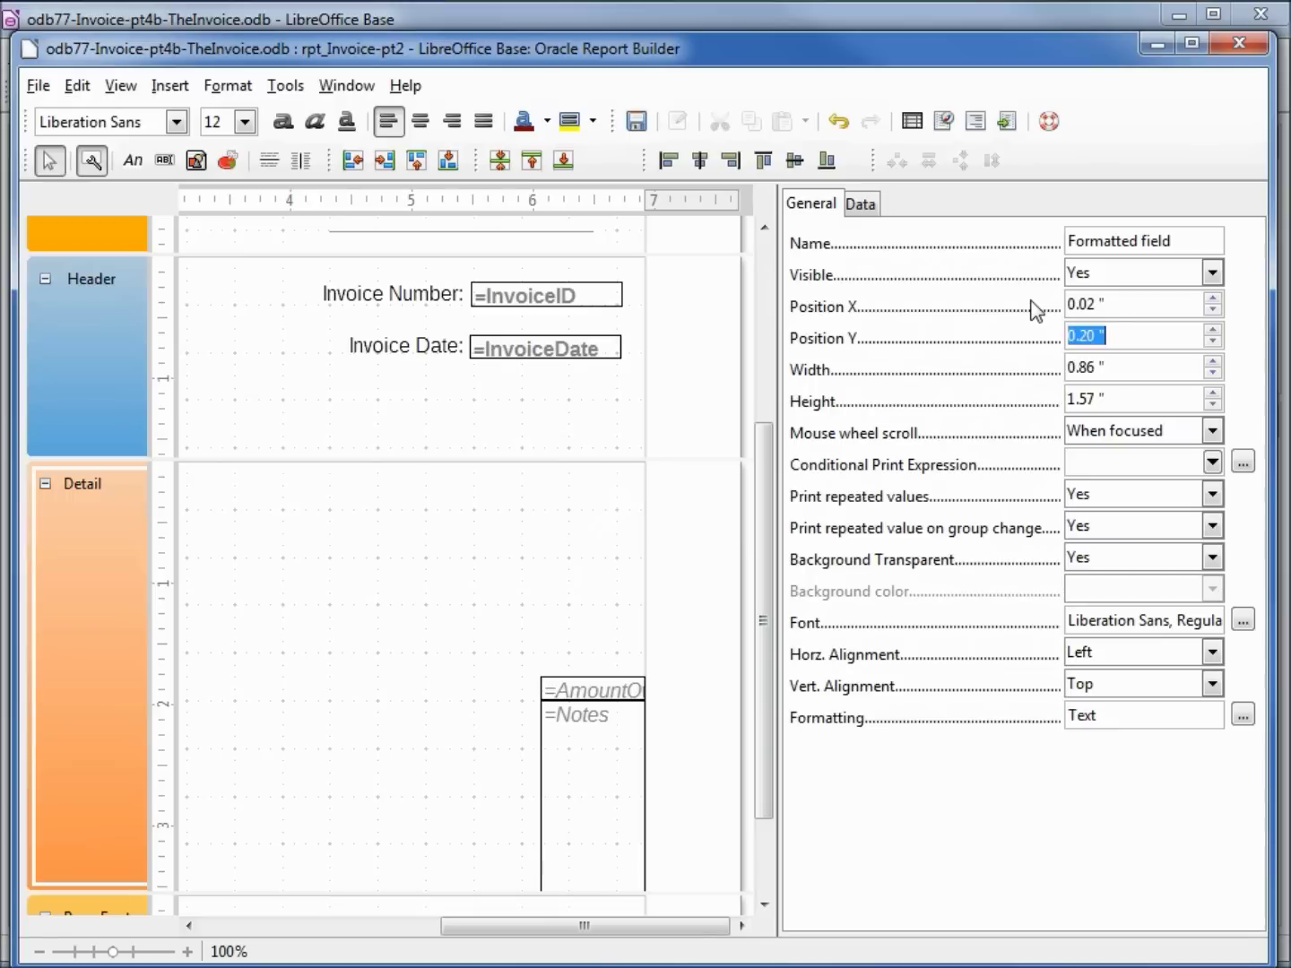
text(.04)
key(Tab)
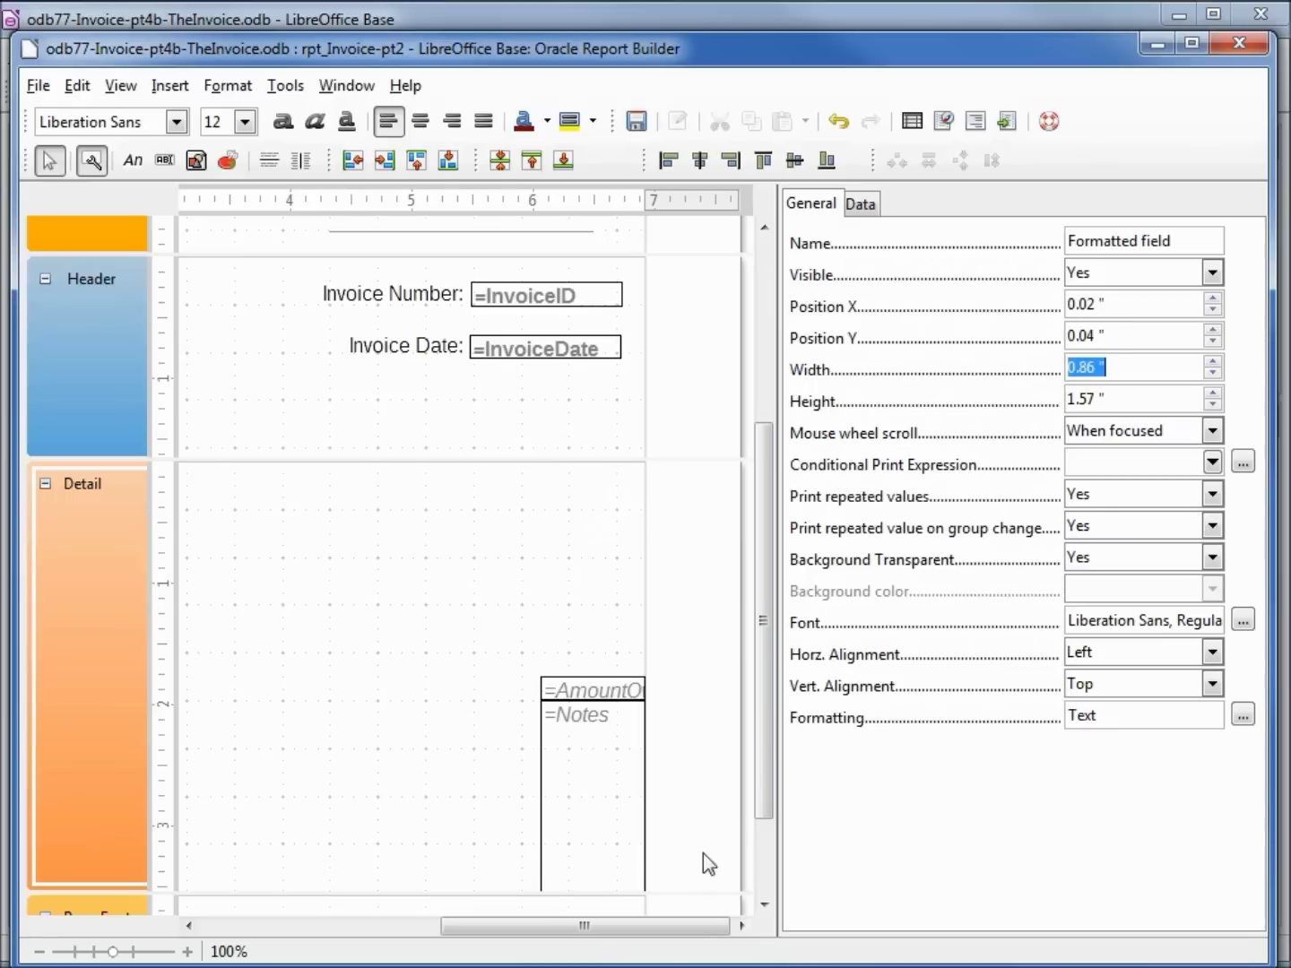
Set the Description field's height to 0.20 and width to 3.70 inches.
drag(672, 927, 371, 929)
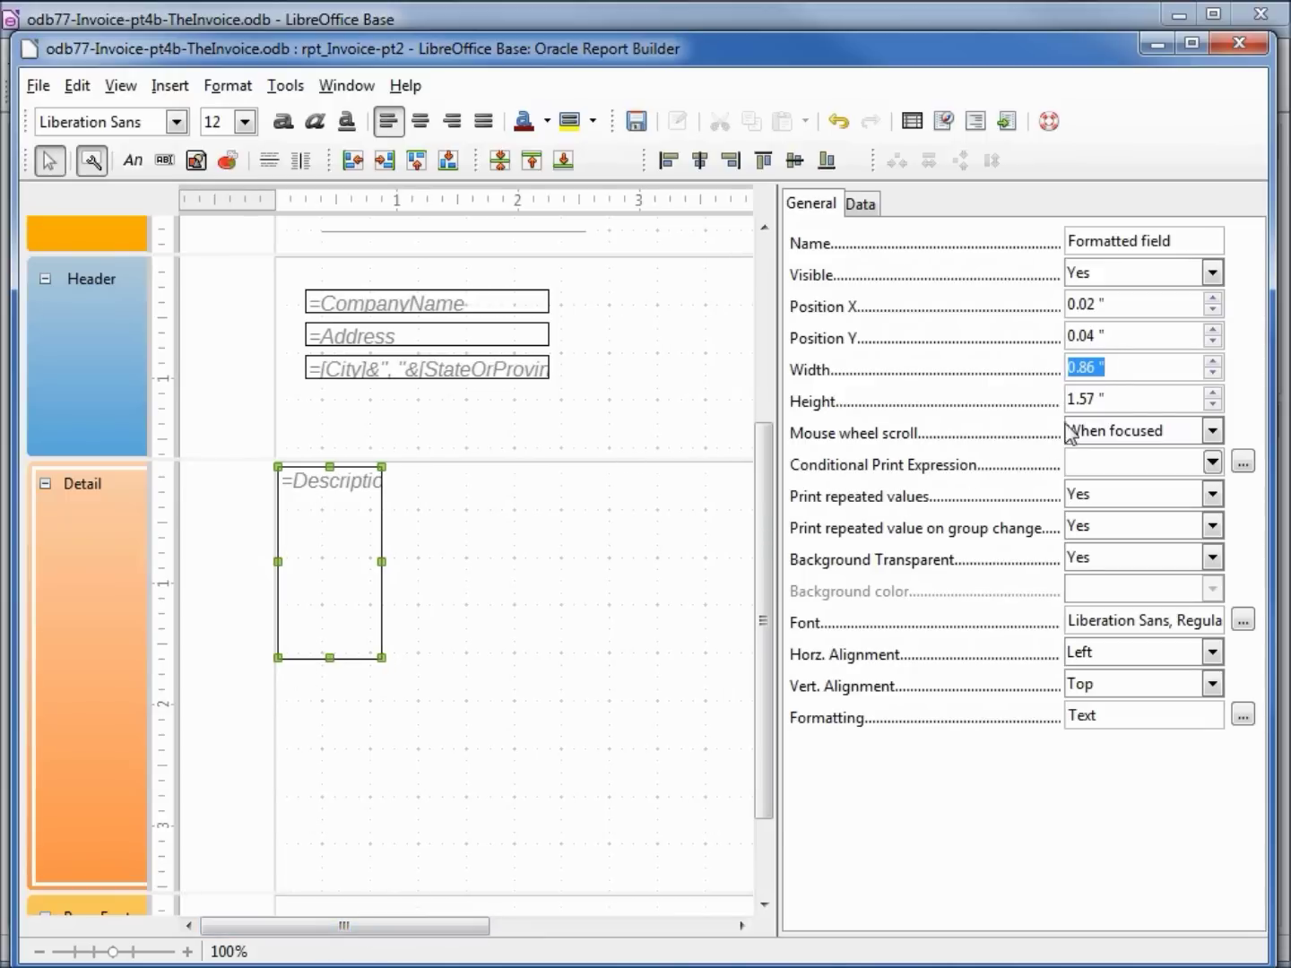
key(Tab)
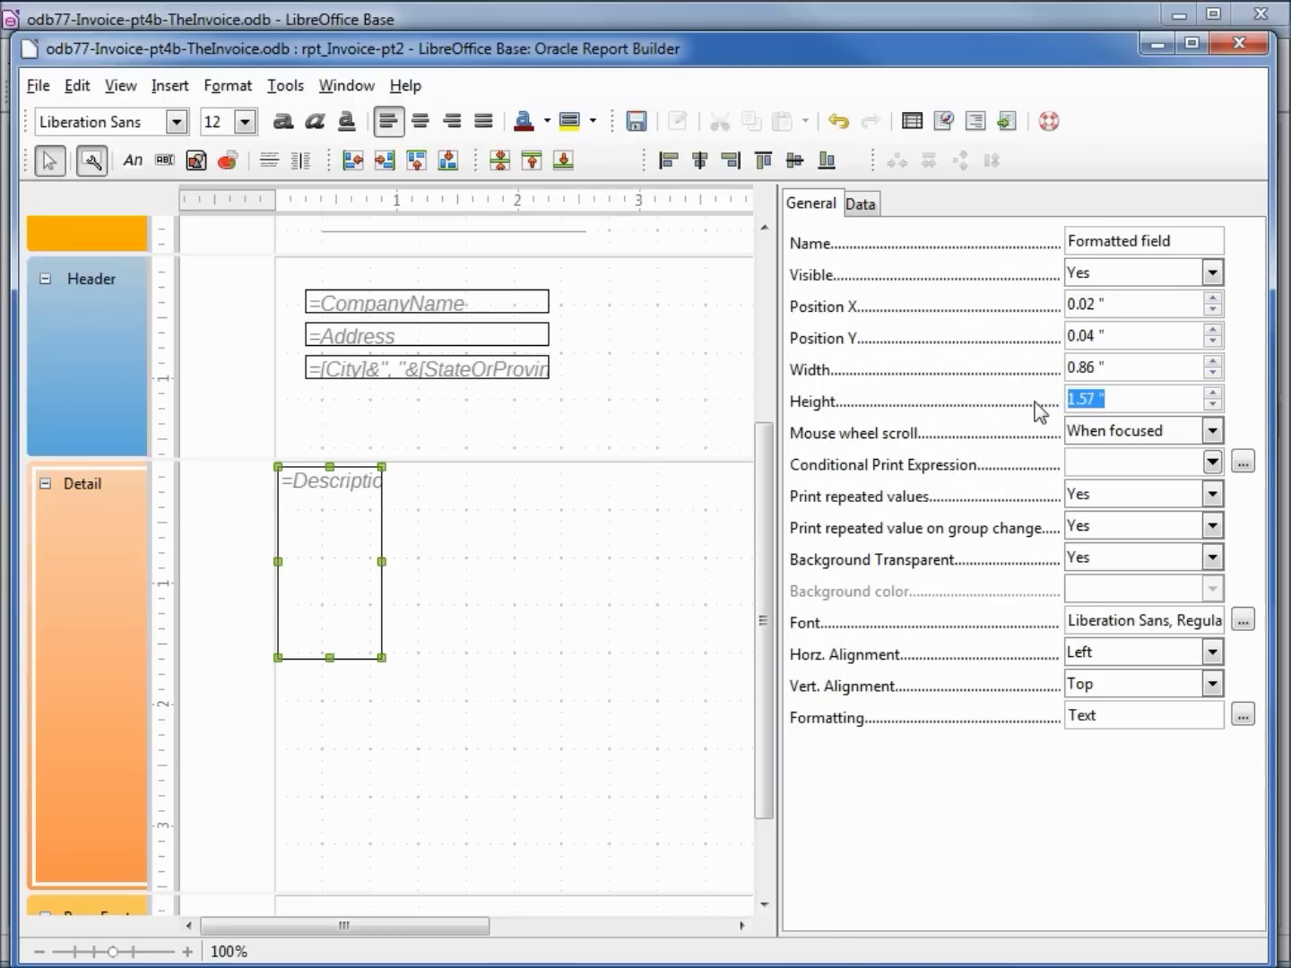
text(.2)
key(Tab)
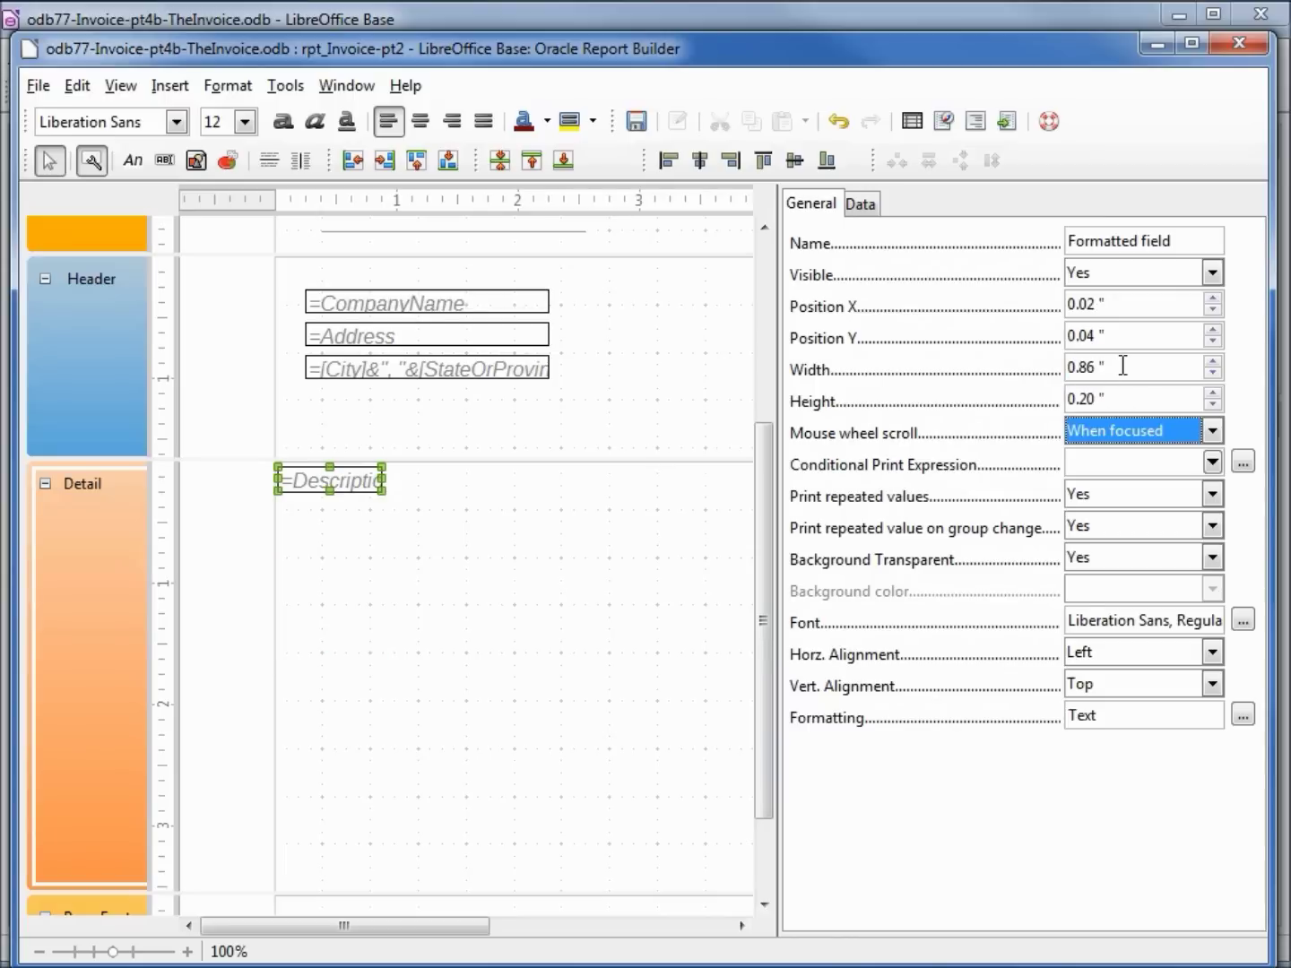
drag(1121, 366, 1045, 364)
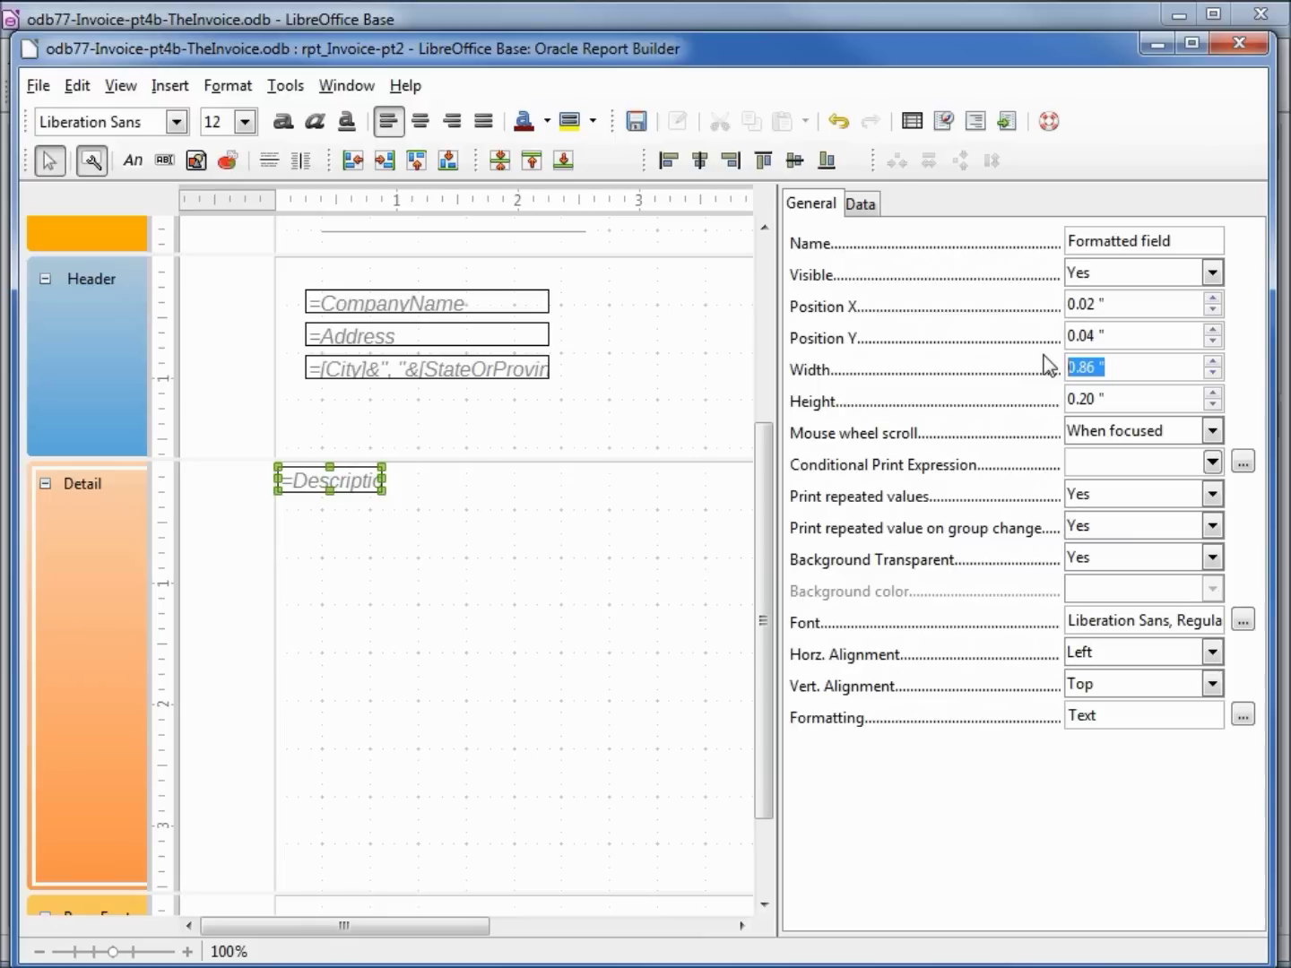
text(3.7)
key(Tab)
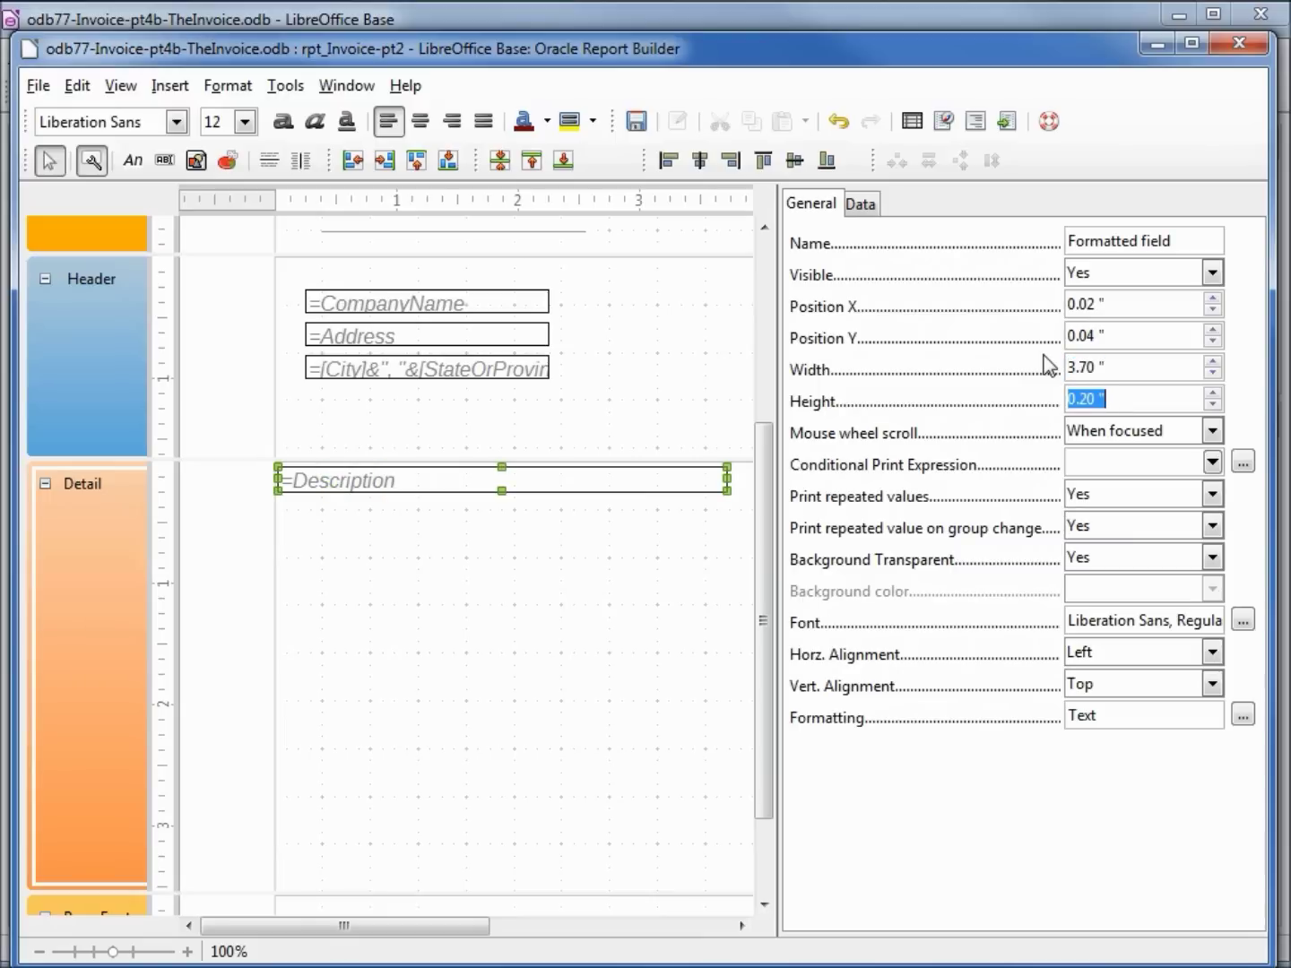
drag(431, 925, 677, 926)
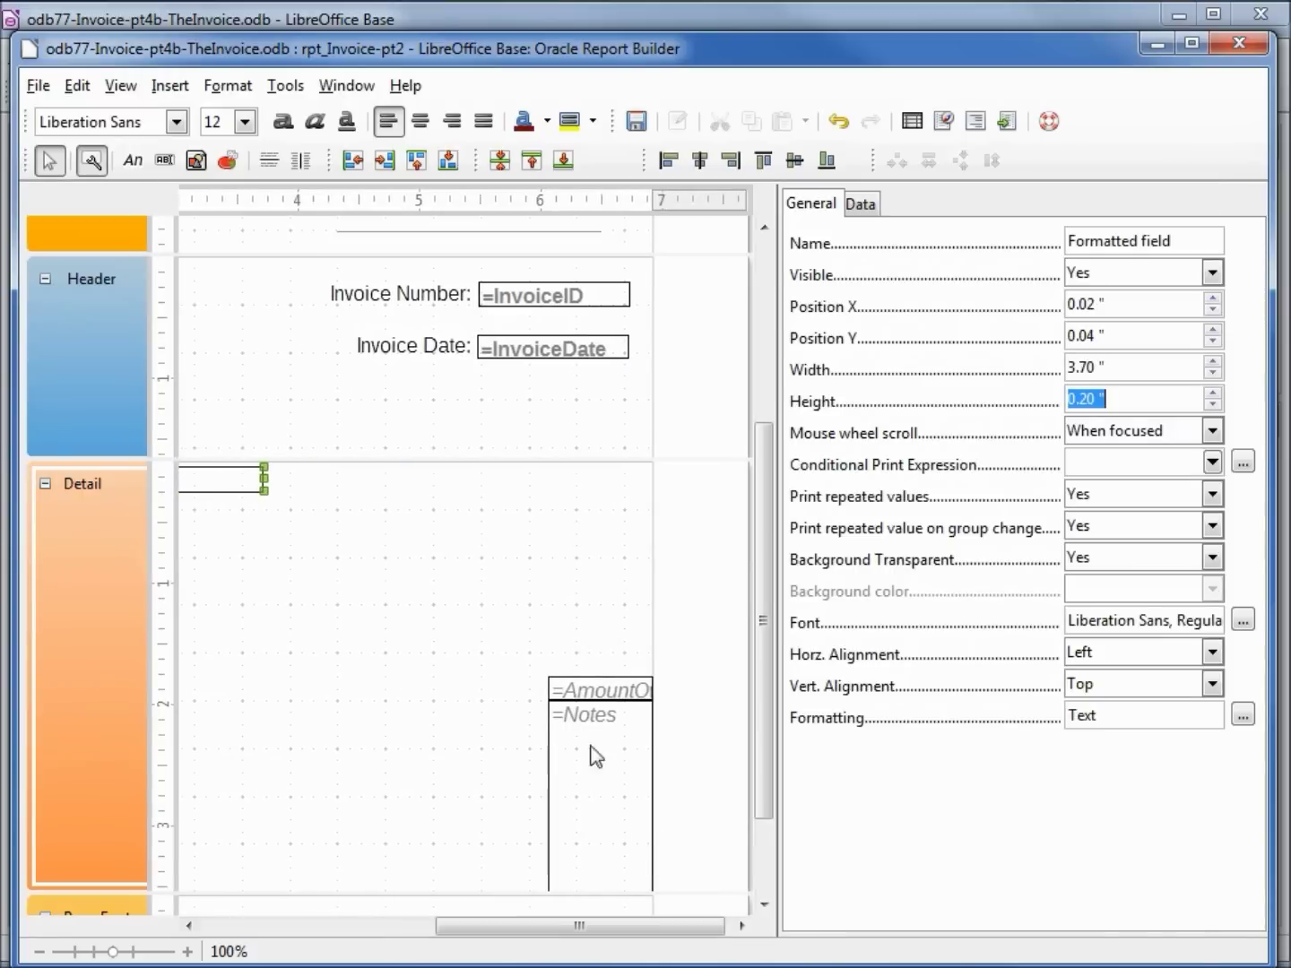
click(594, 690)
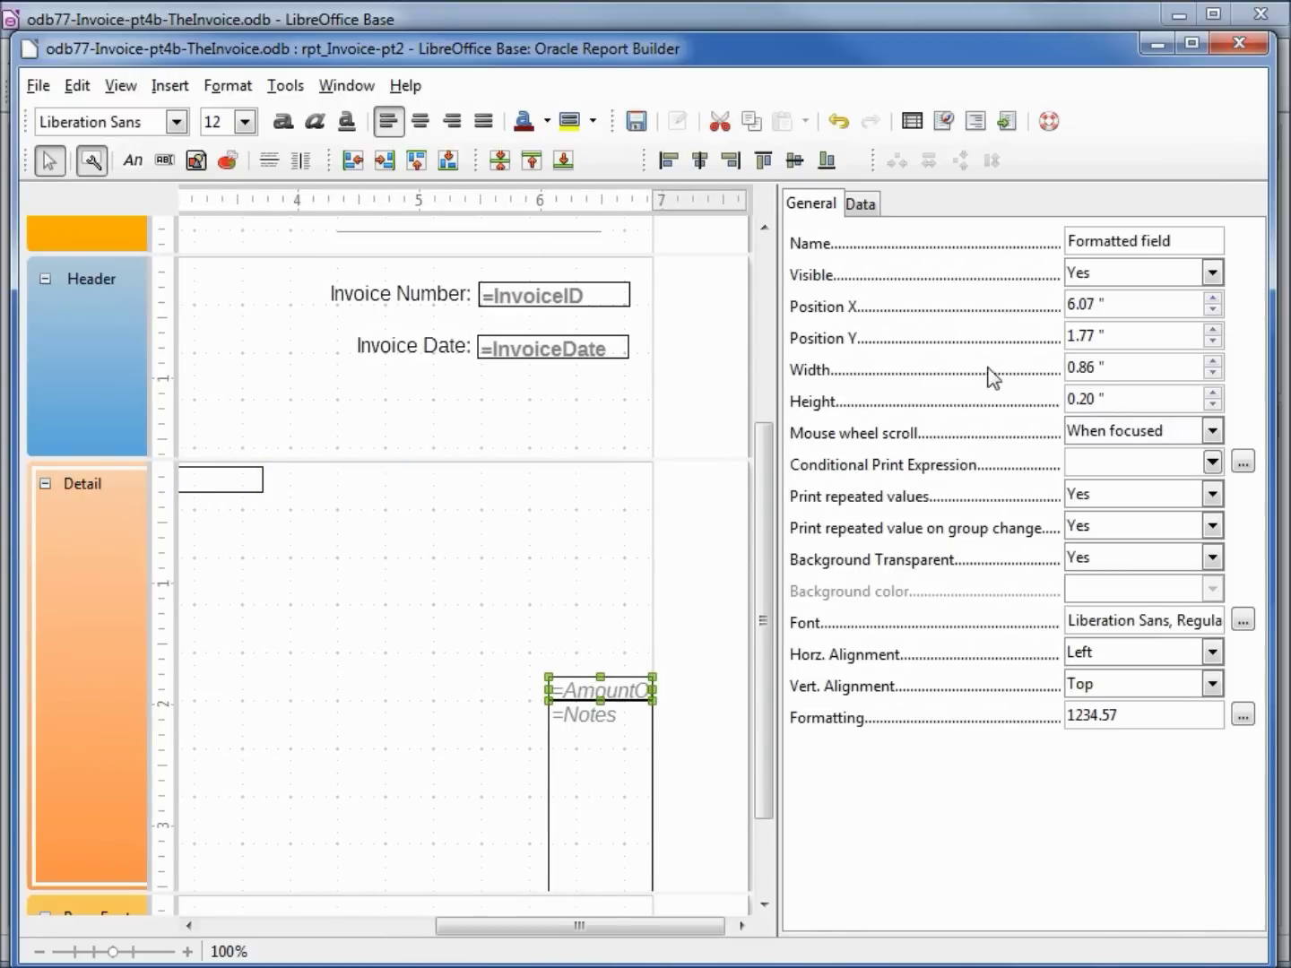
Move the AmountOwed field to 3.77"/0.04" and make it 1.20" wide.
drag(1113, 302, 1041, 306)
text(3.77)
key(Tab)
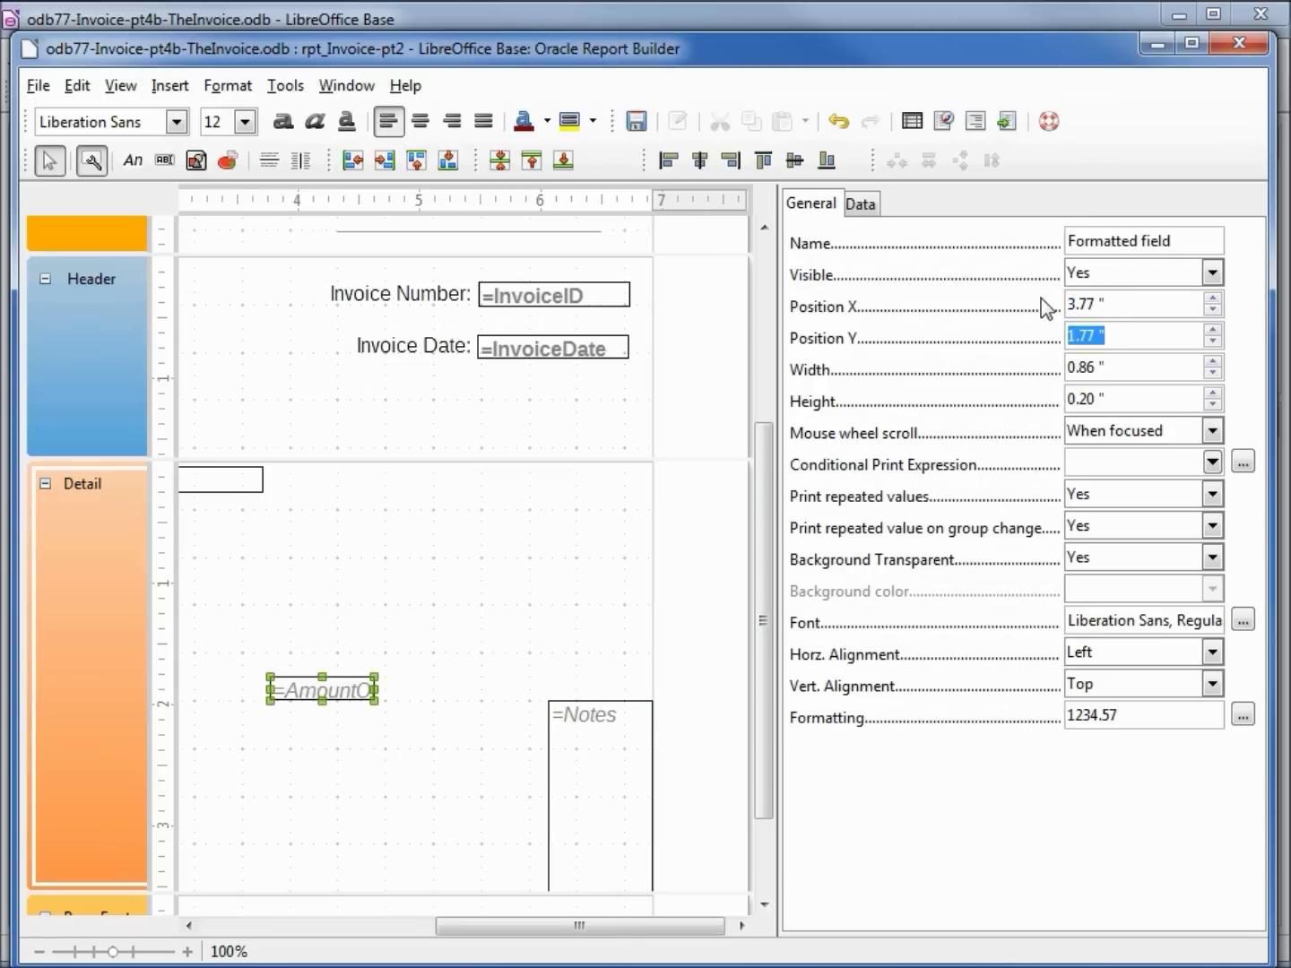
text(.04)
key(Tab)
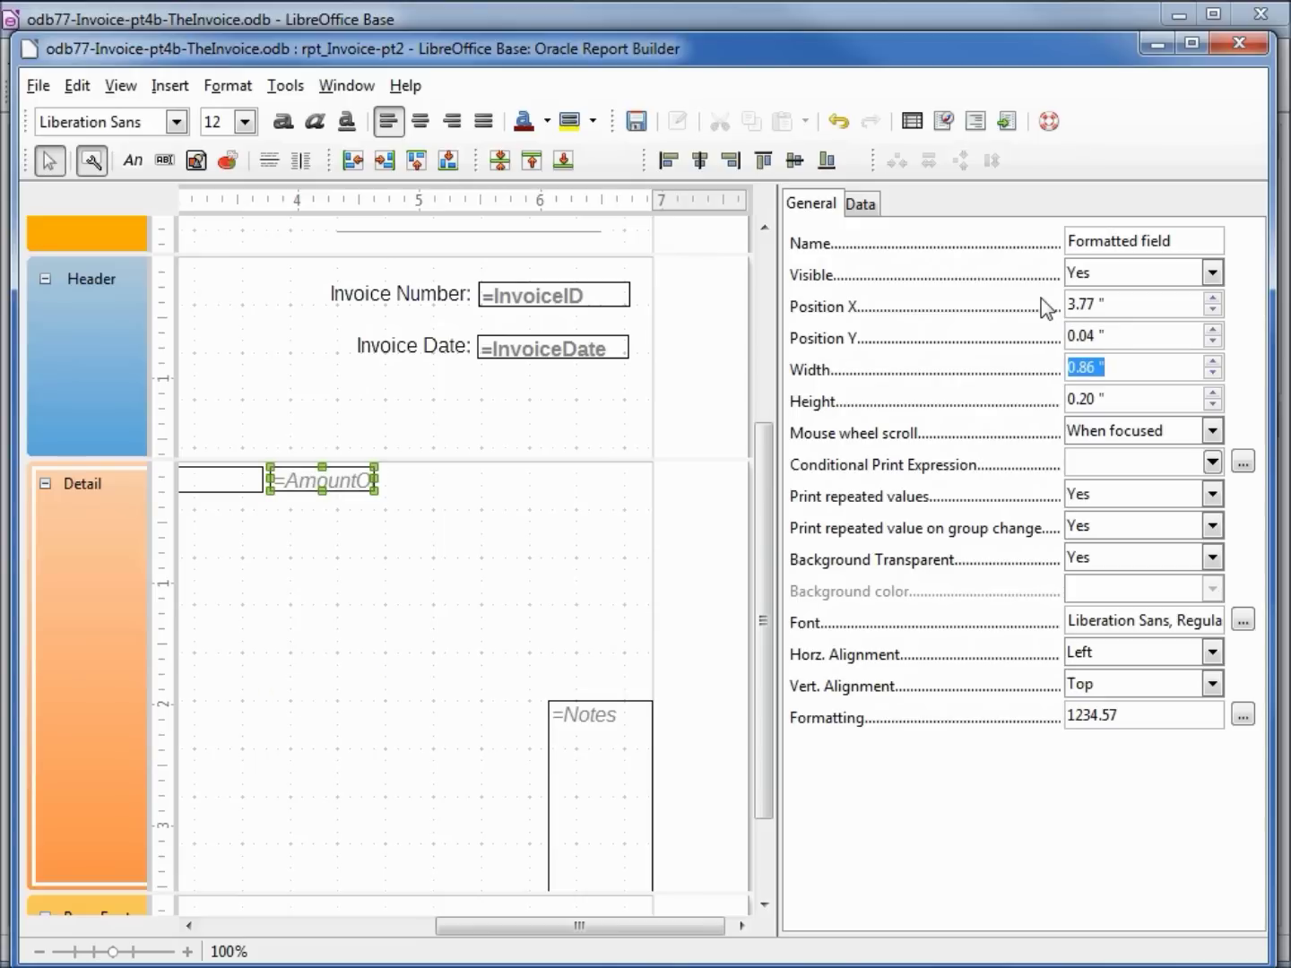
key(Tab)
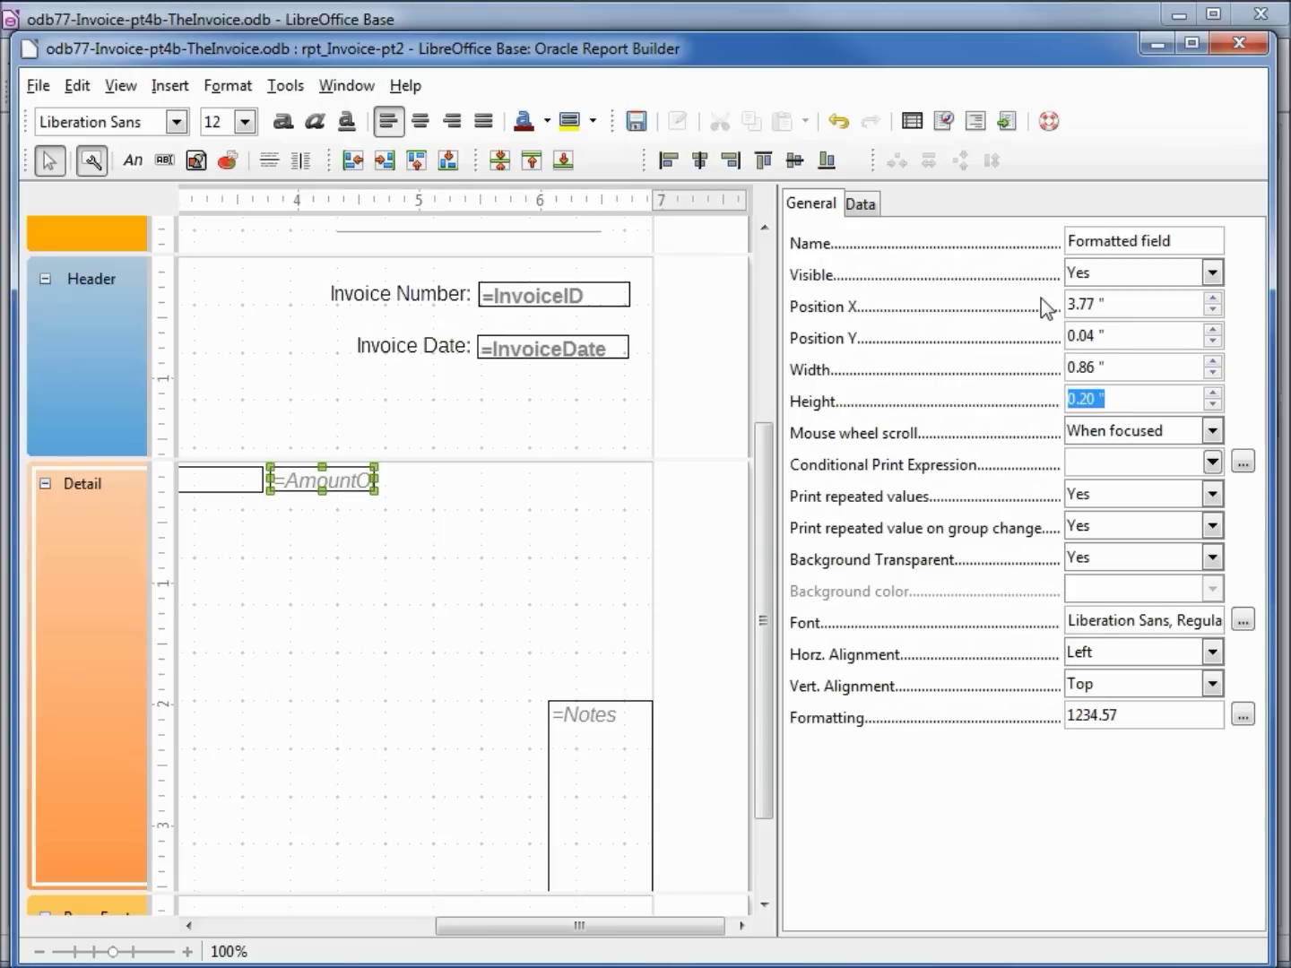
key(shift+Tab)
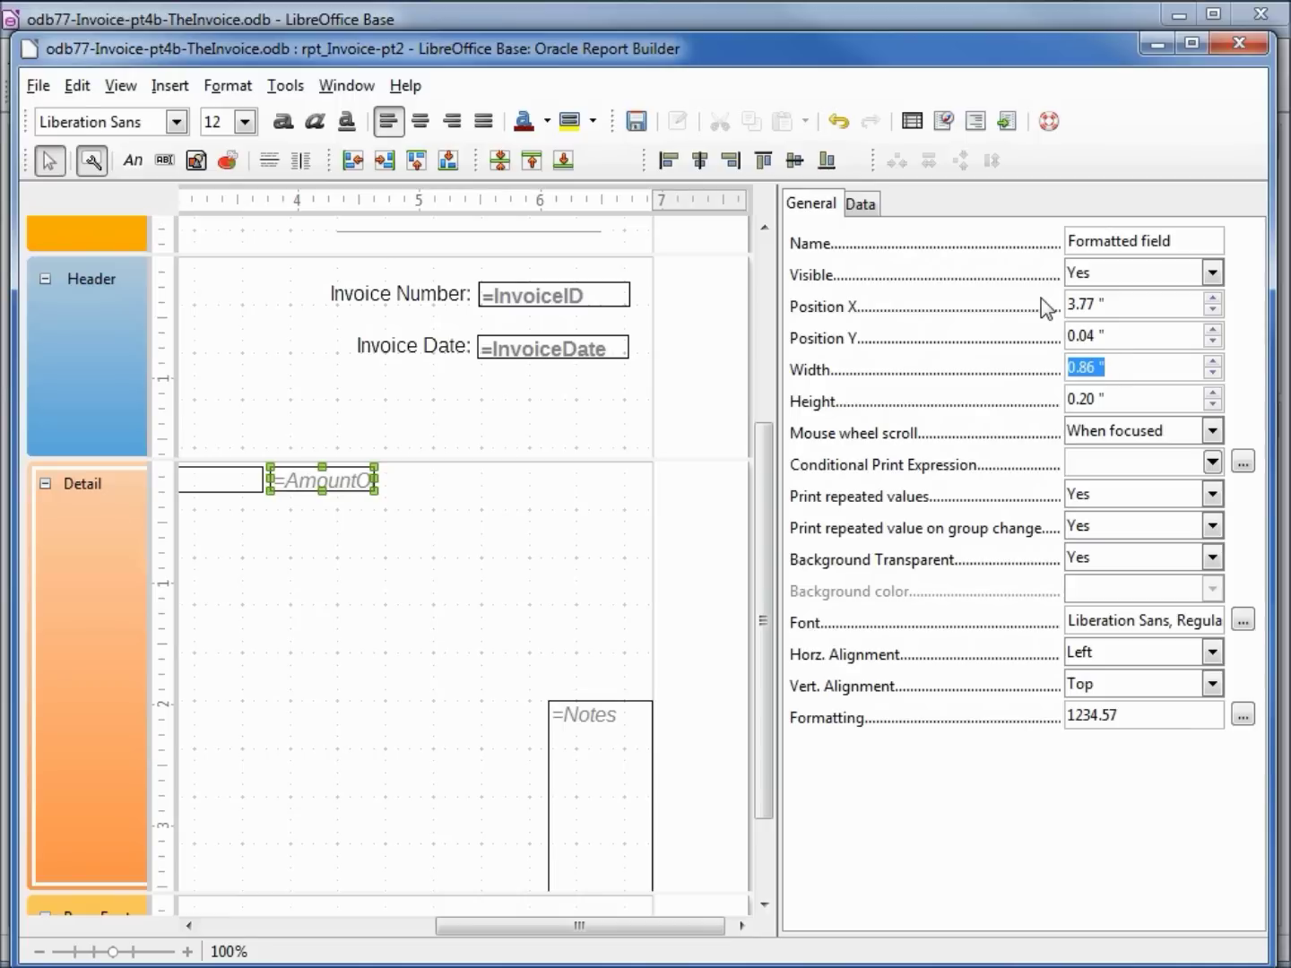
text(1.2)
key(Tab)
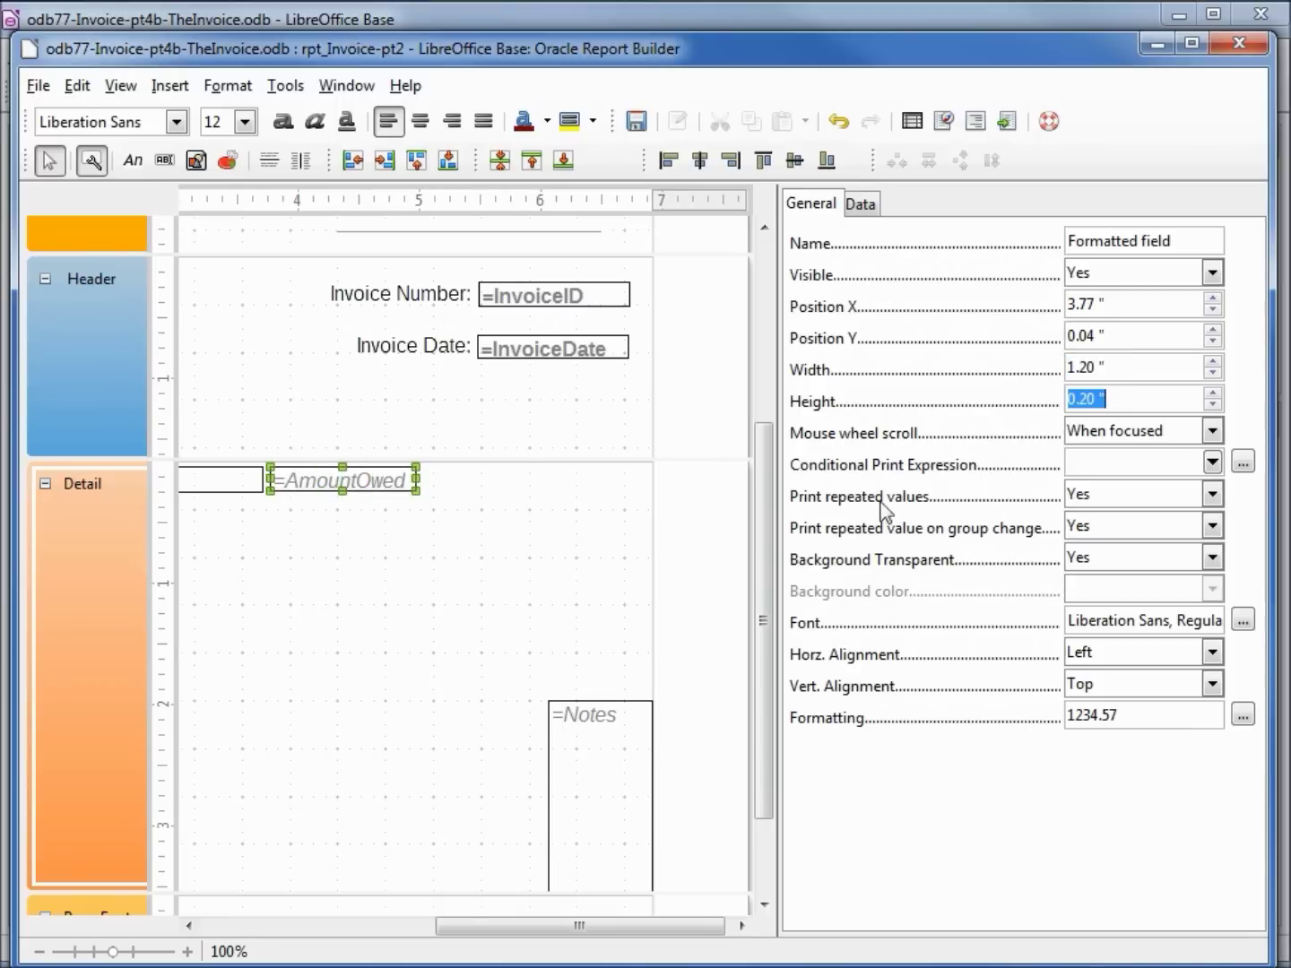
Place the Notes field at 5.02"/0.04" and size it 2.00" by 0.20".
click(591, 729)
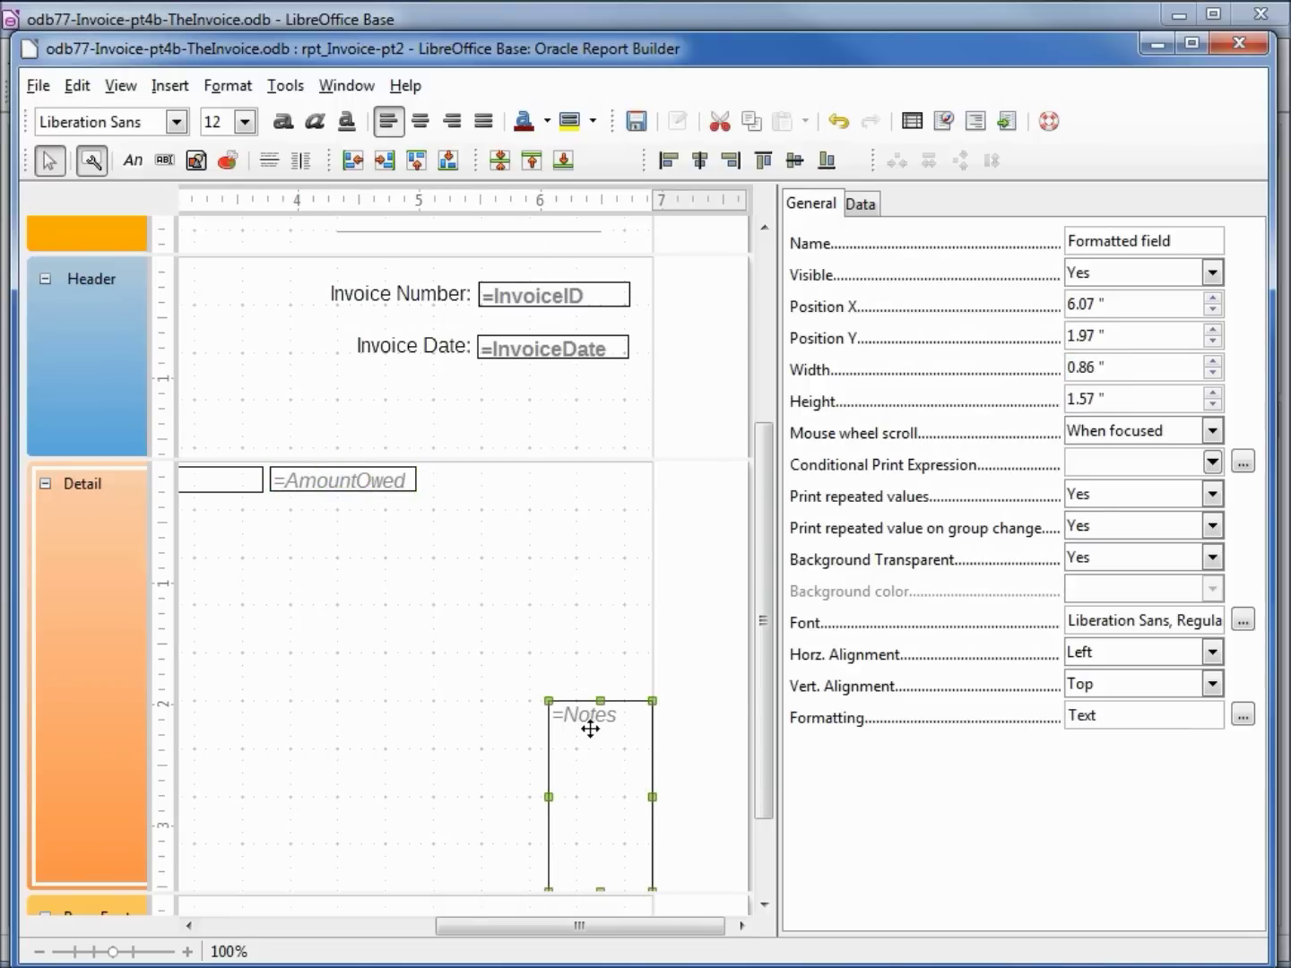
click(1064, 308)
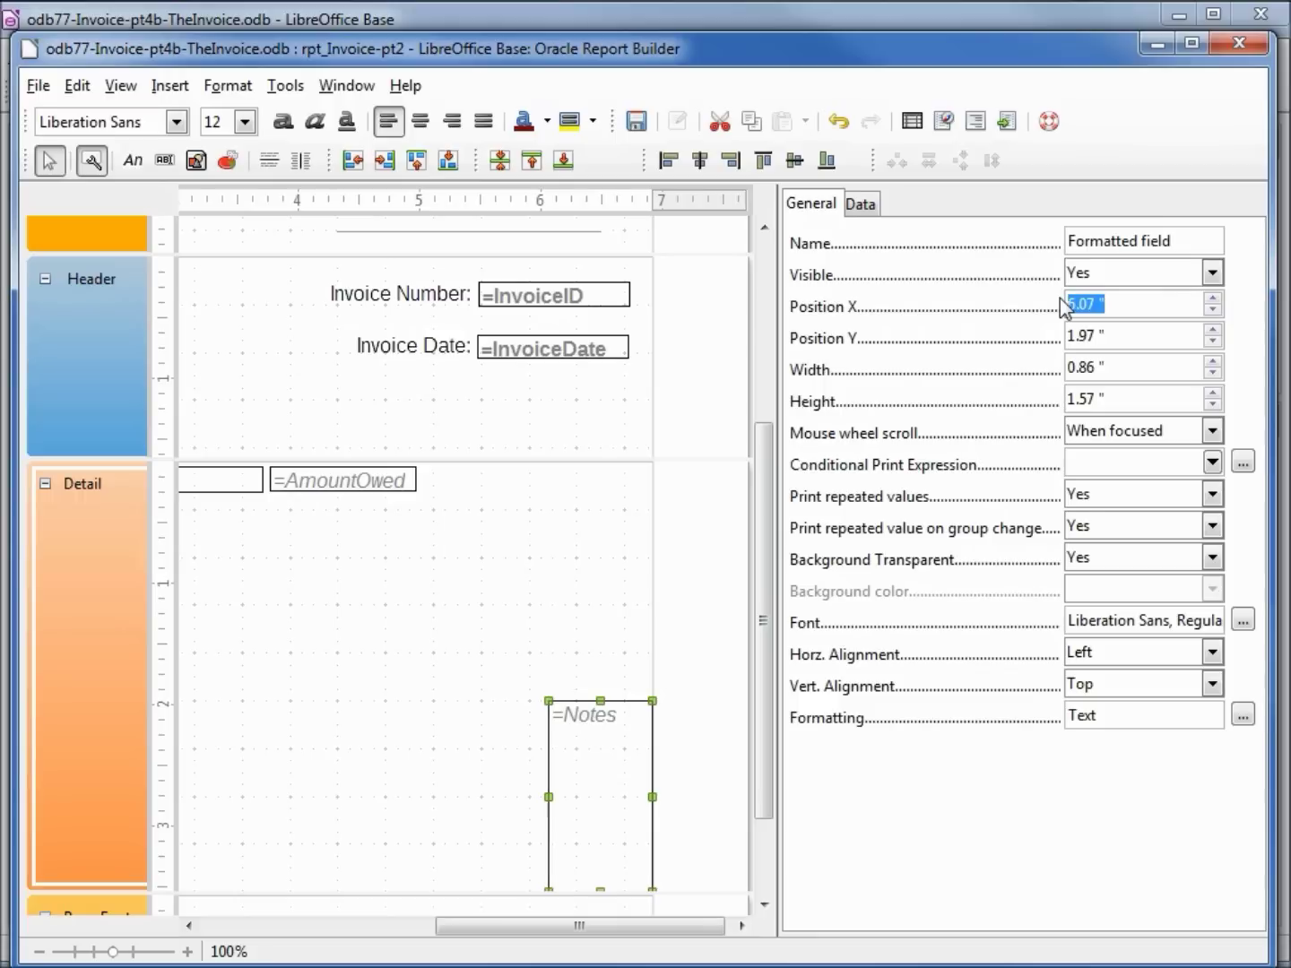
text(5.02)
key(Tab)
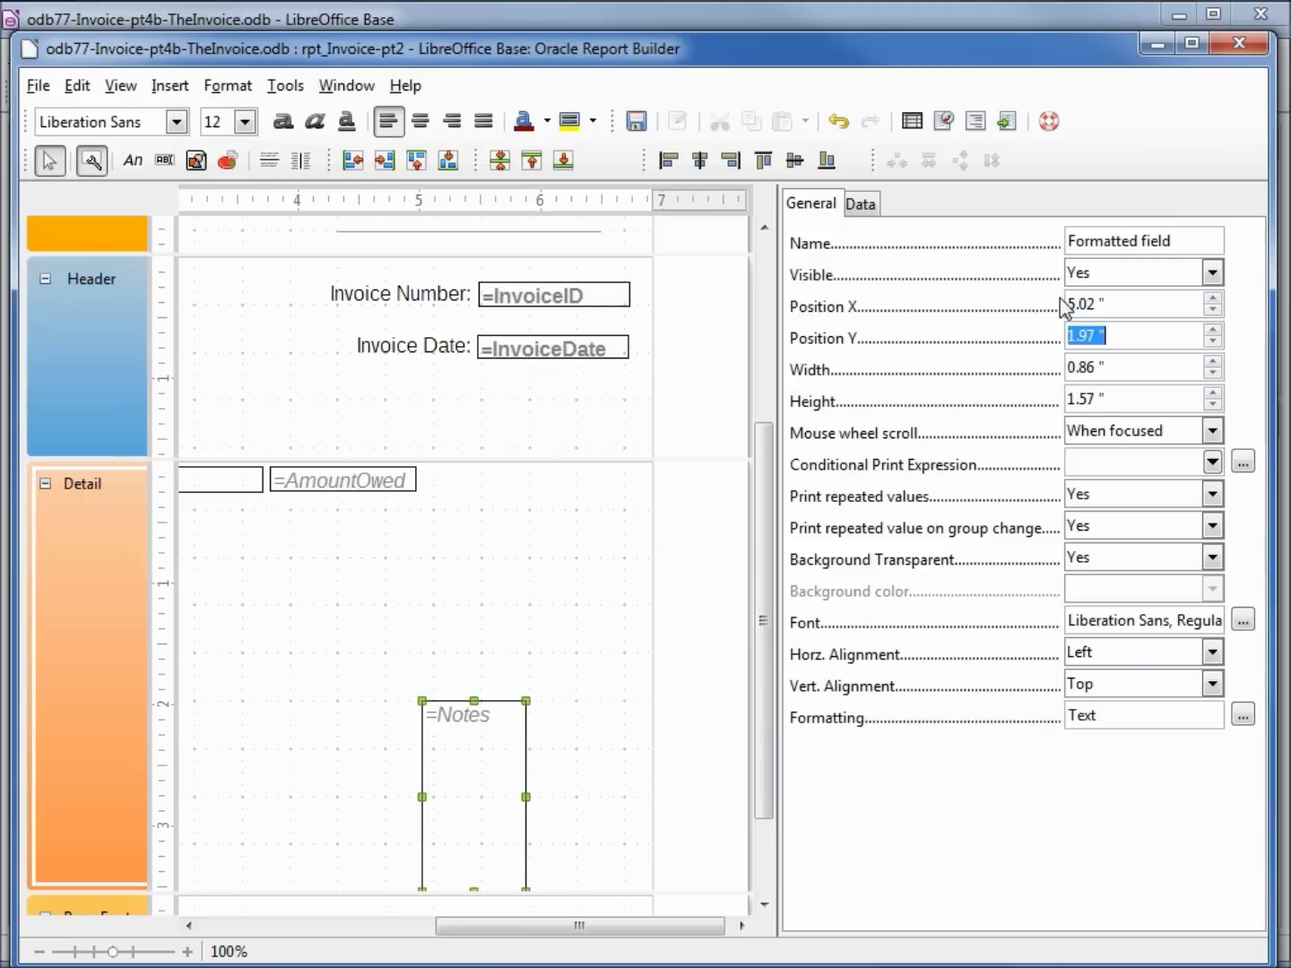
text(.04)
key(Tab)
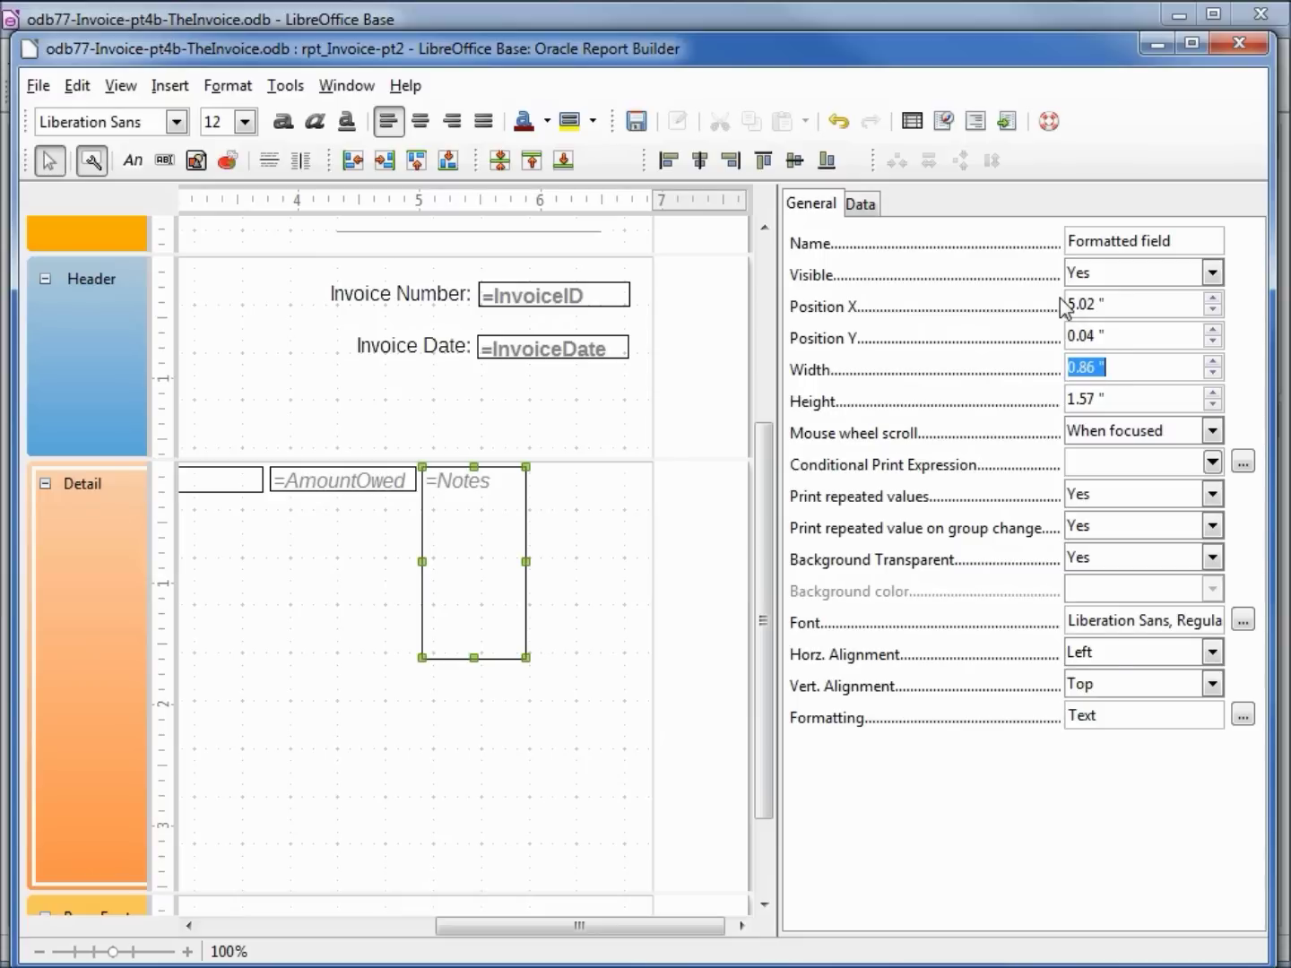
text(2)
key(Tab)
text(.2)
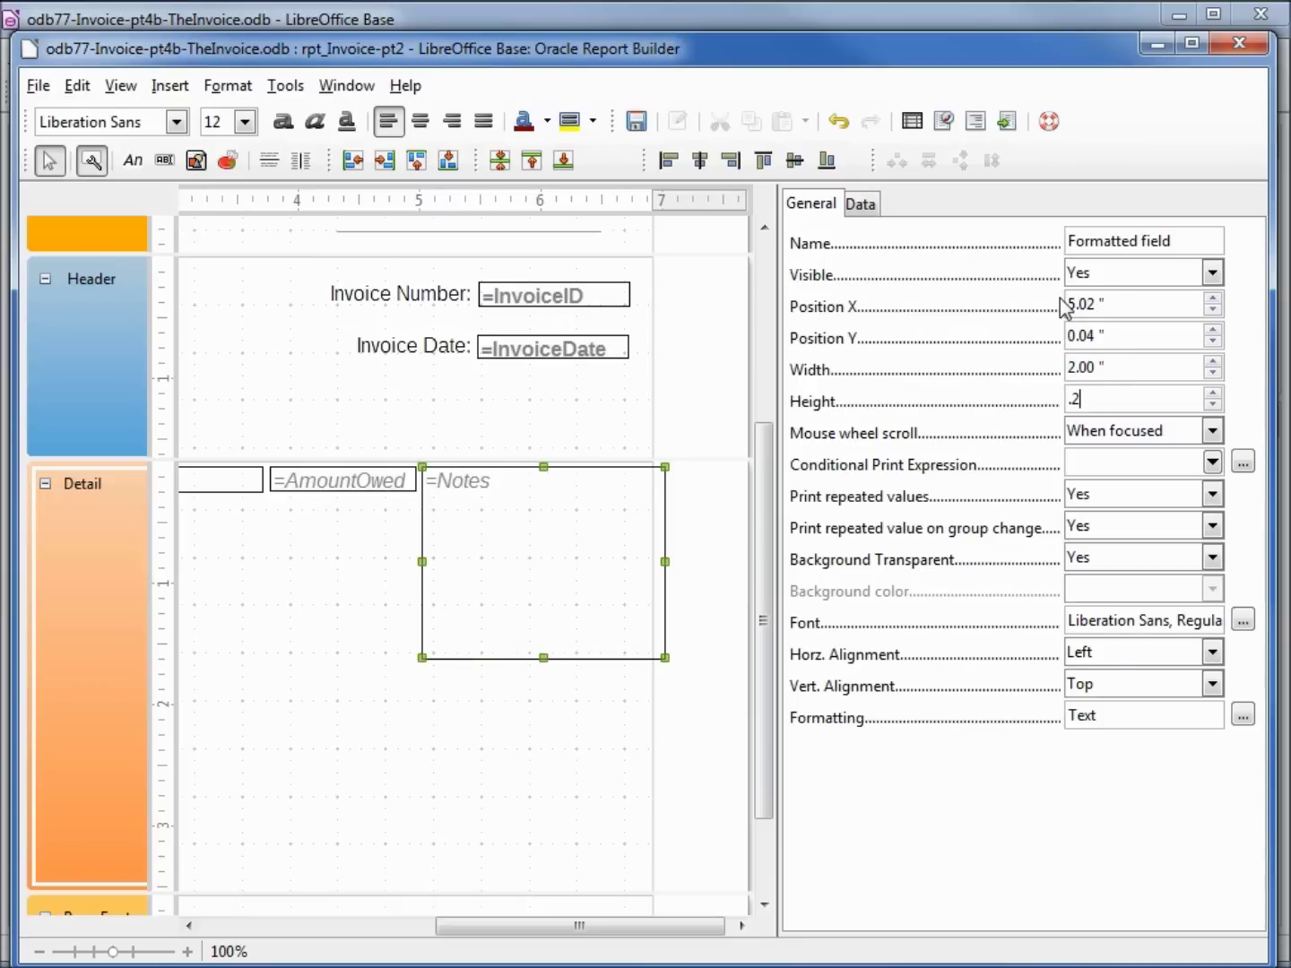
key(Tab)
drag(576, 926, 337, 931)
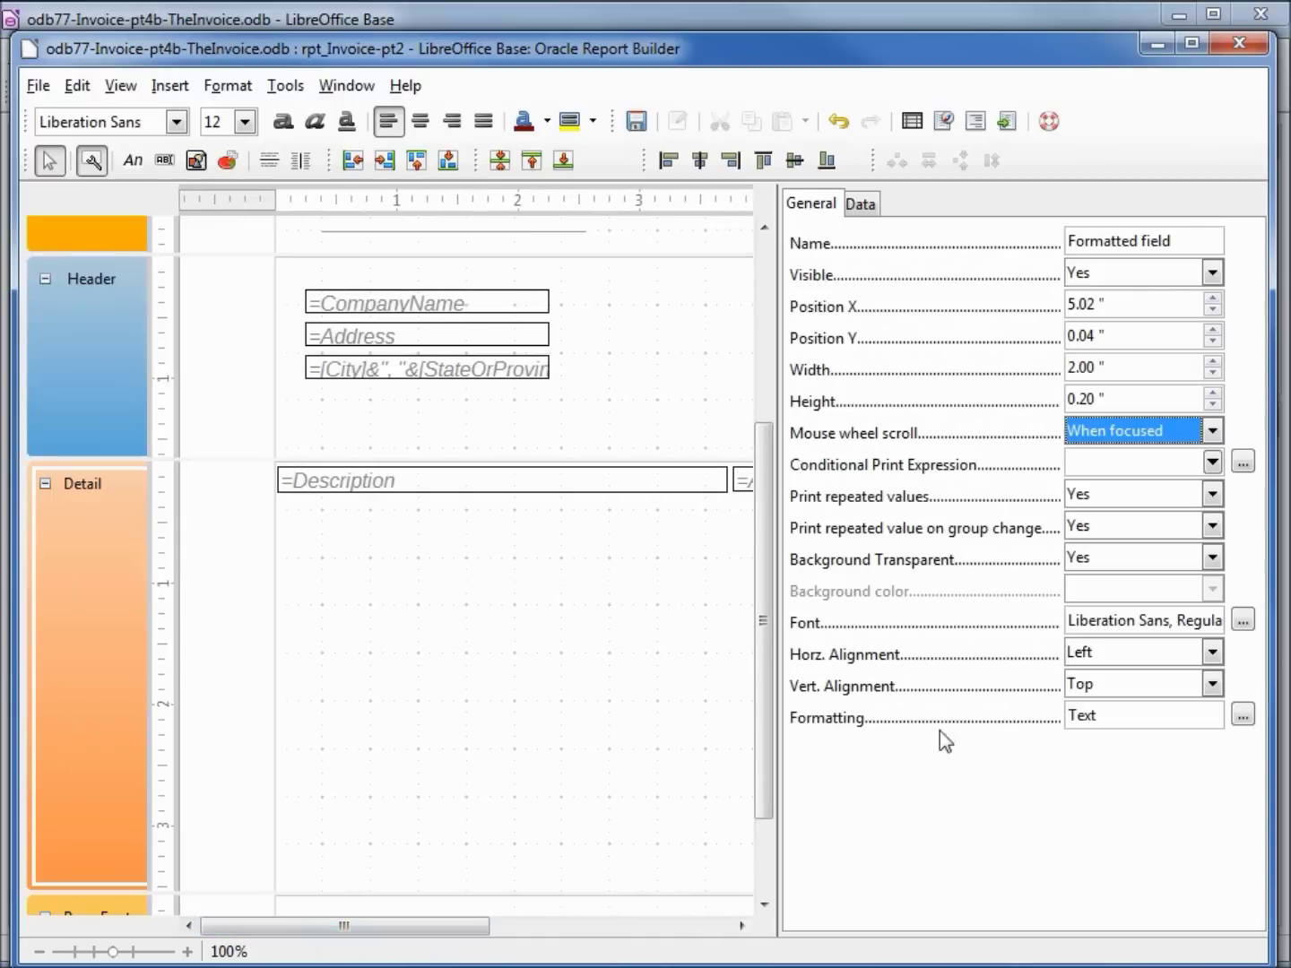
Check the invoice design drawing, then insert a rectangle into the Detail section.
key(alt+Tab)
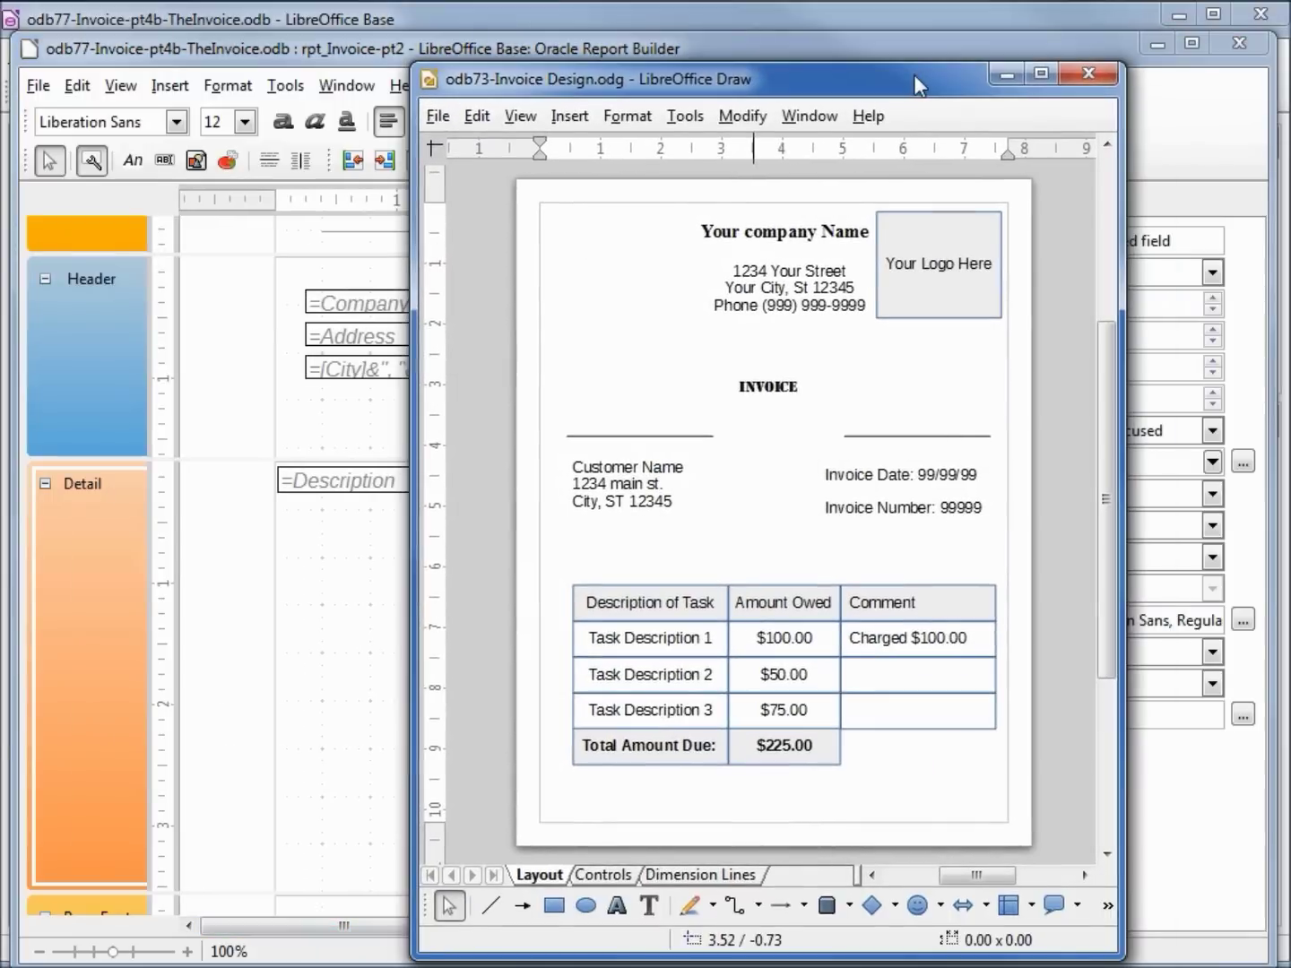
drag(919, 84, 917, 84)
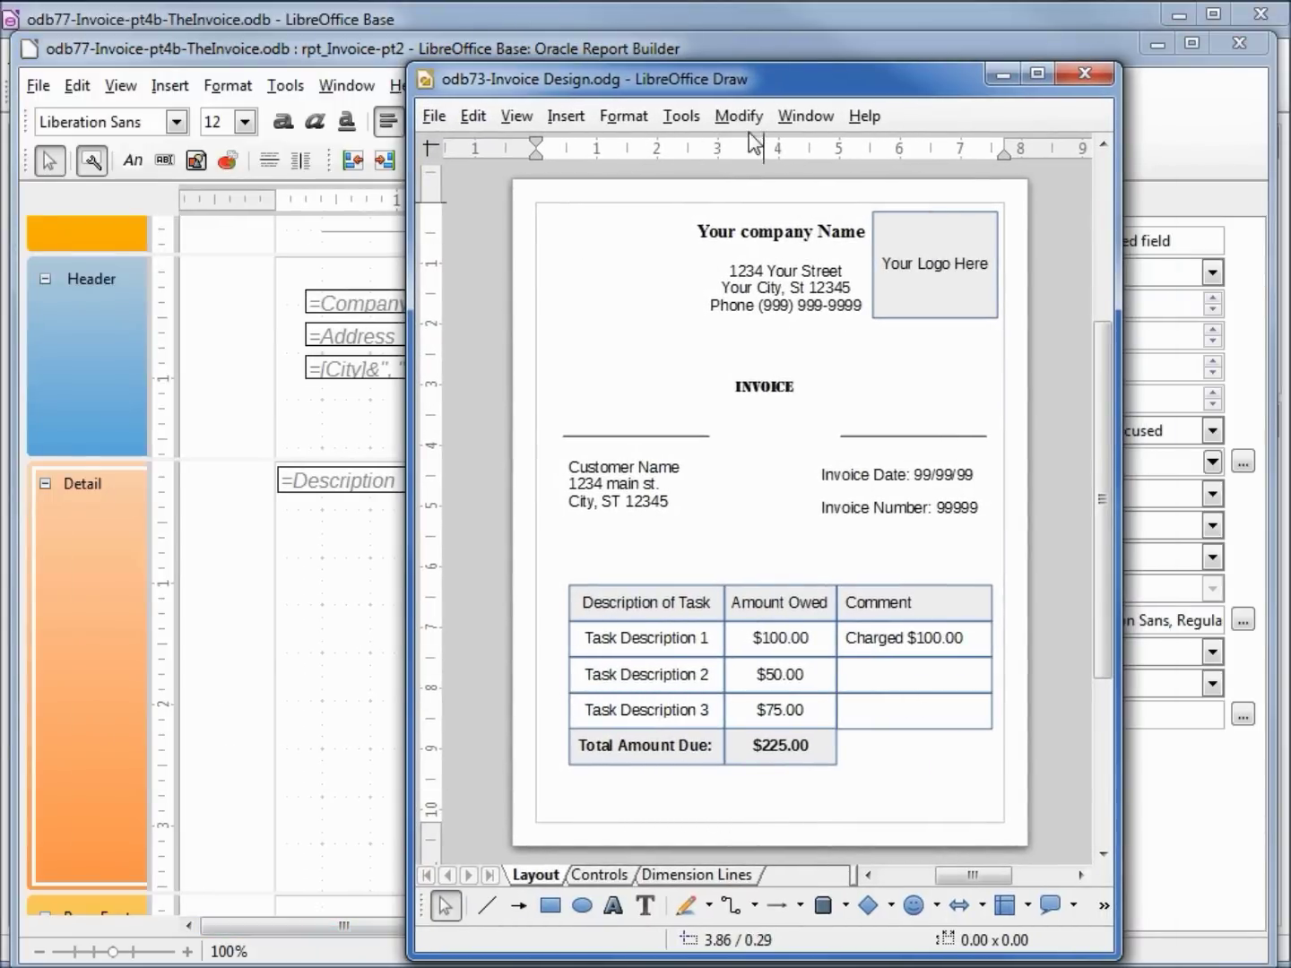
click(740, 52)
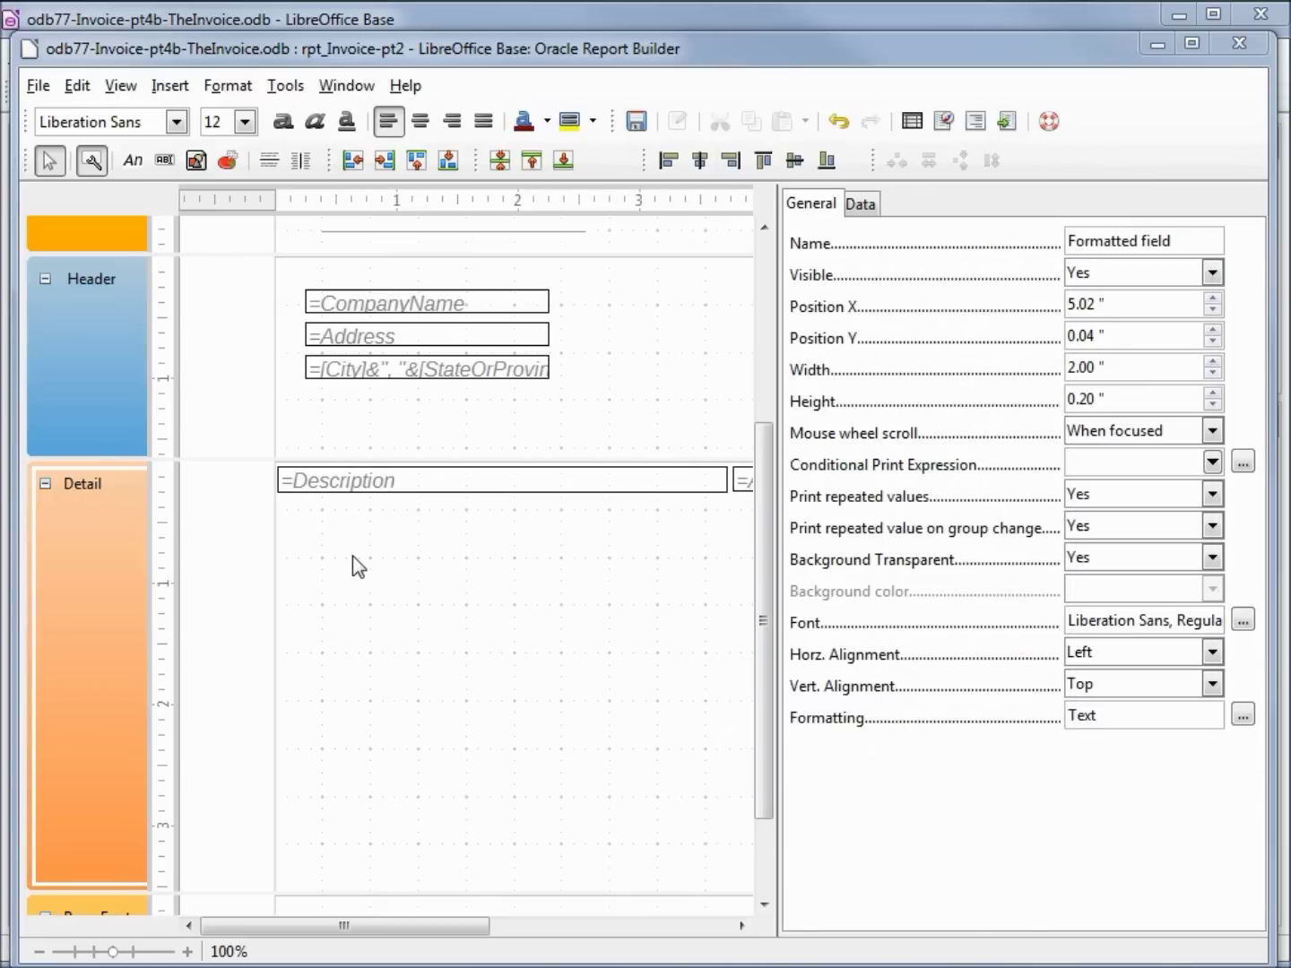
click(173, 84)
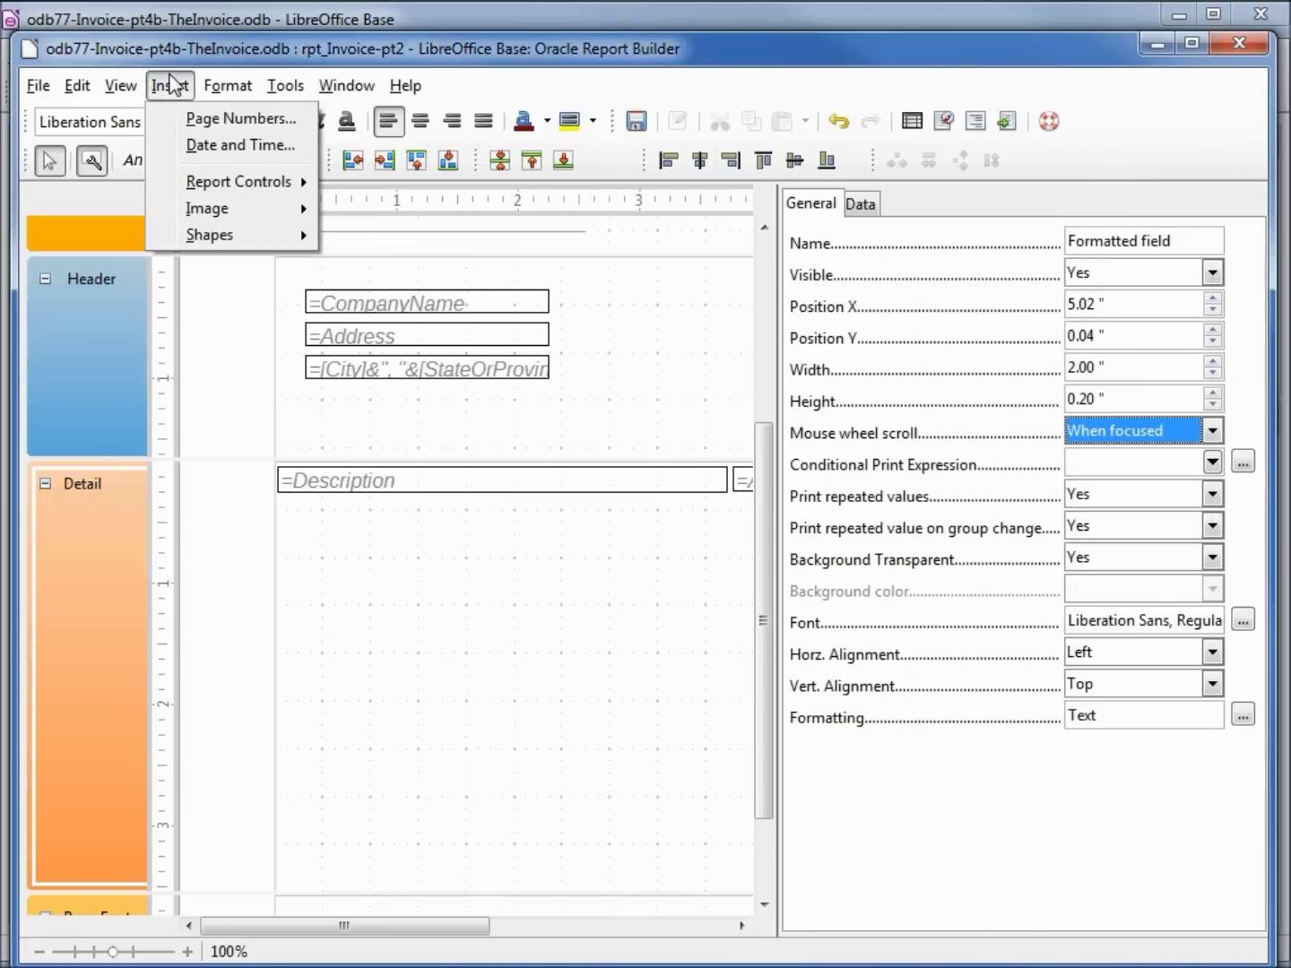
mouse_move(228, 238)
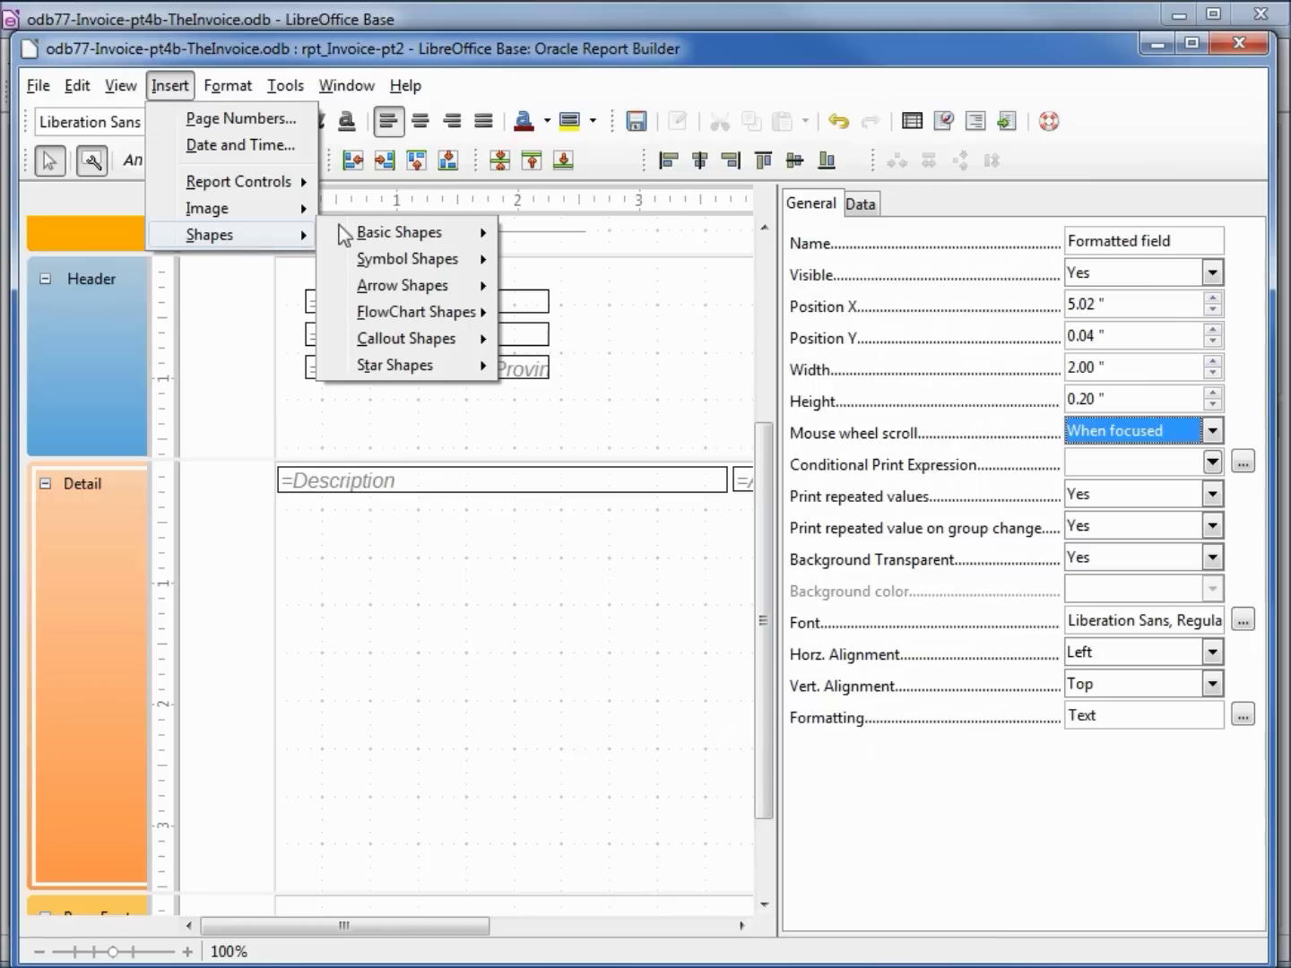
mouse_move(415, 235)
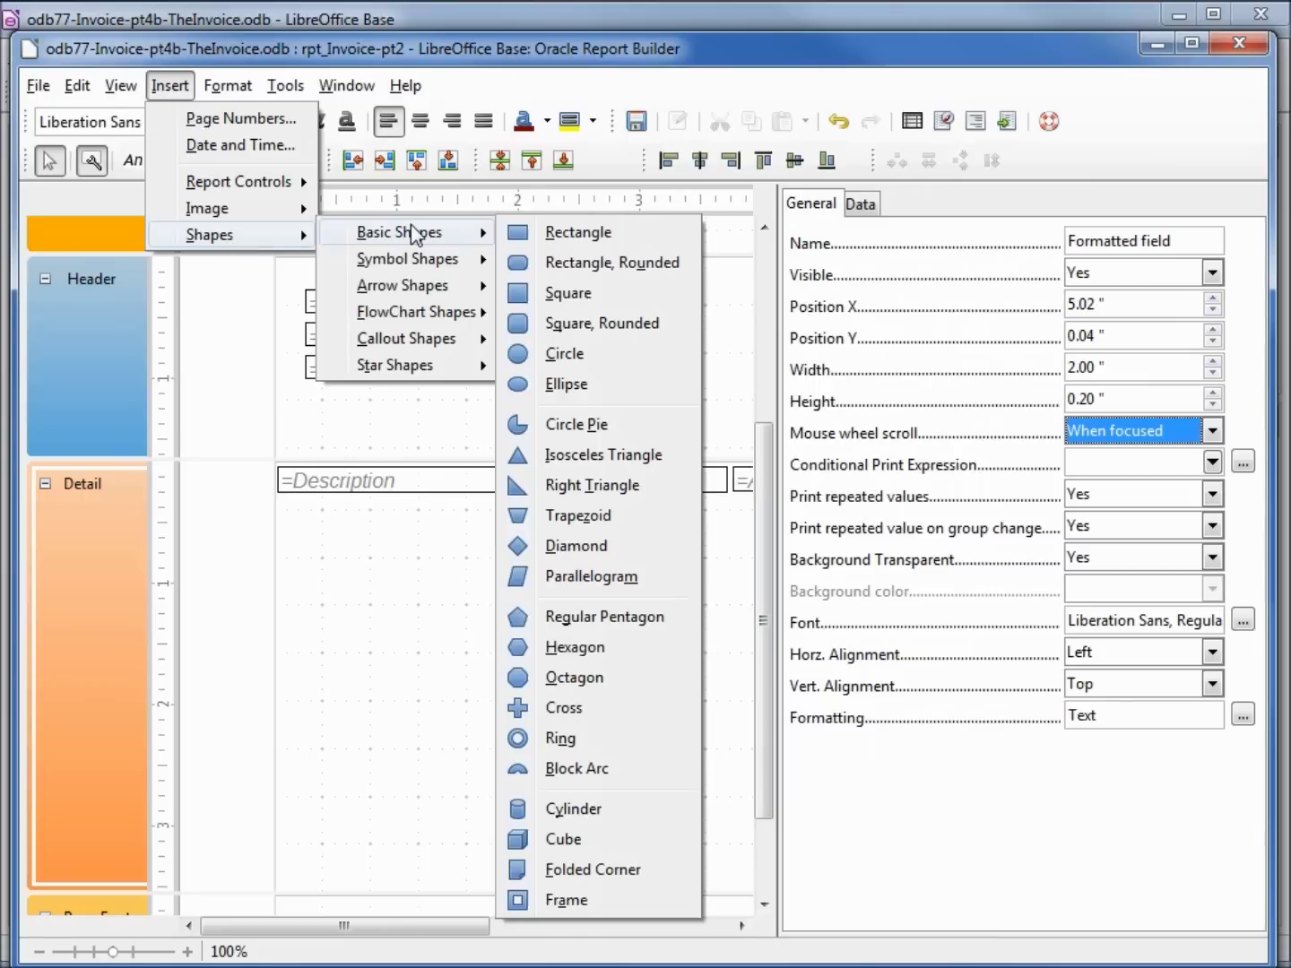
click(575, 233)
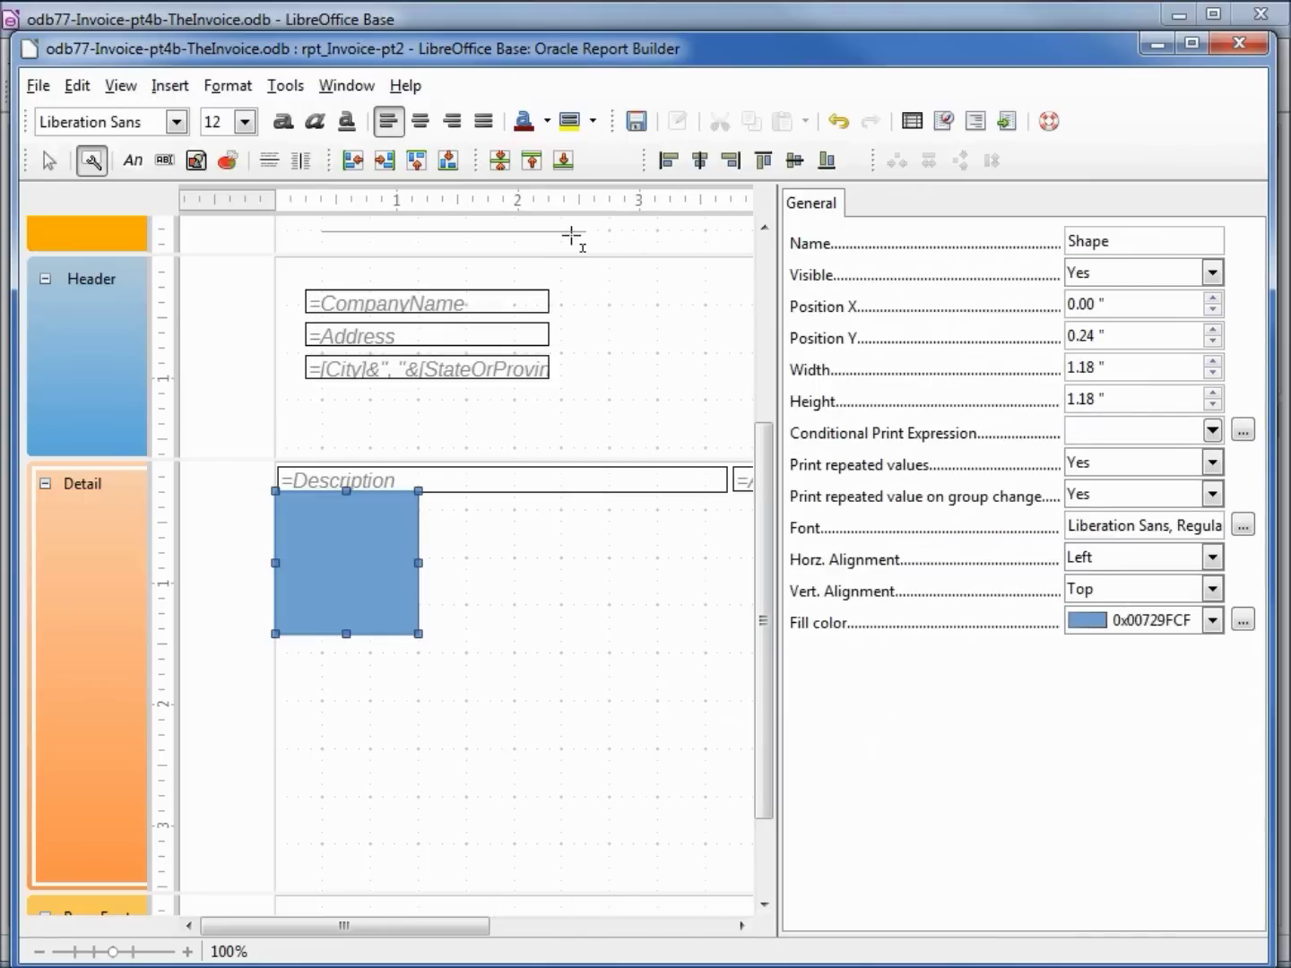
Fill the rectangle white and size it 3.75" wide by 0.25" high.
click(1211, 624)
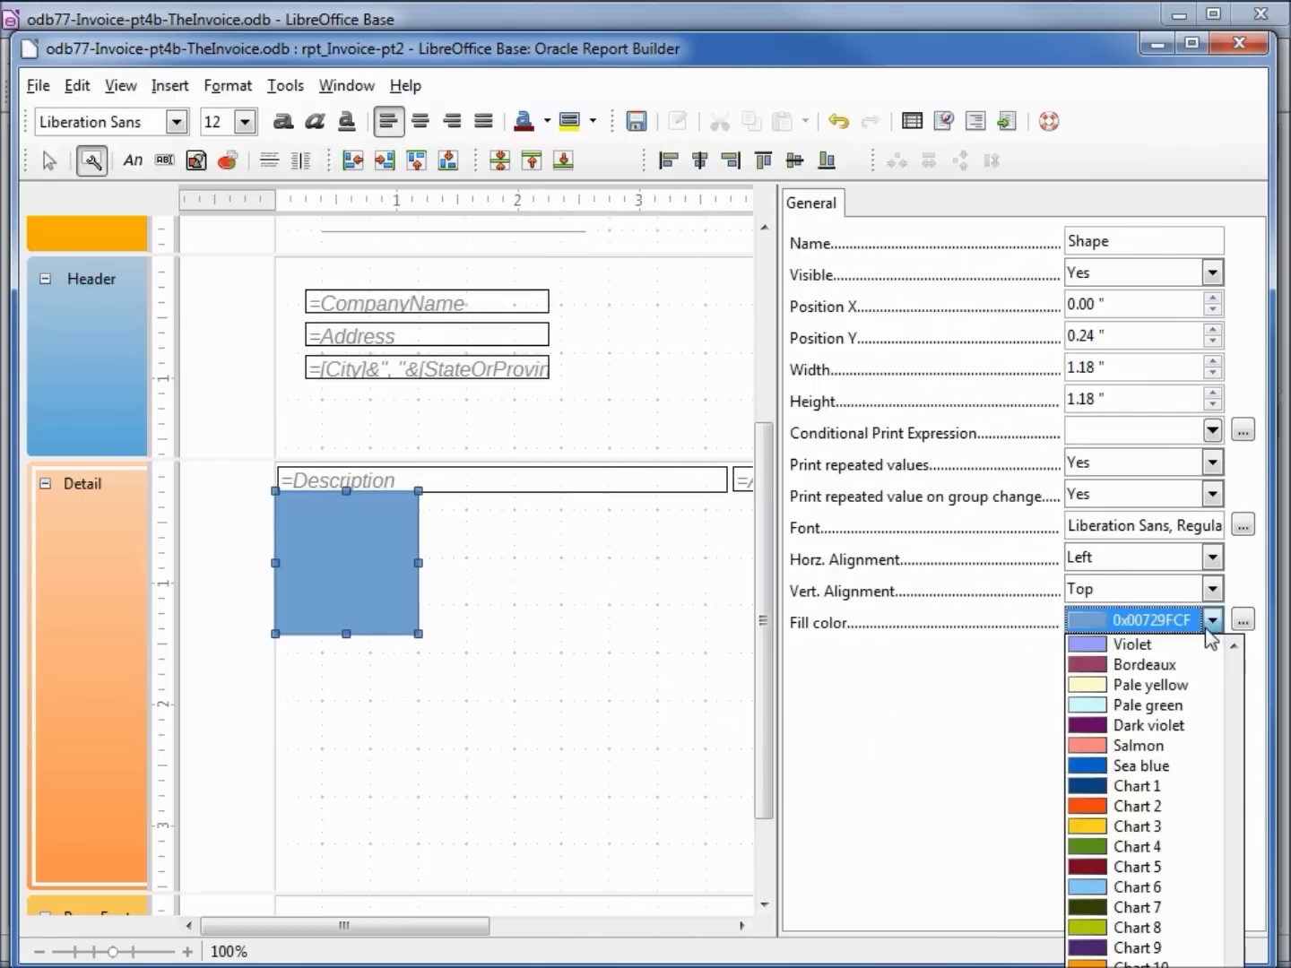
scroll(1237, 673, down, 15)
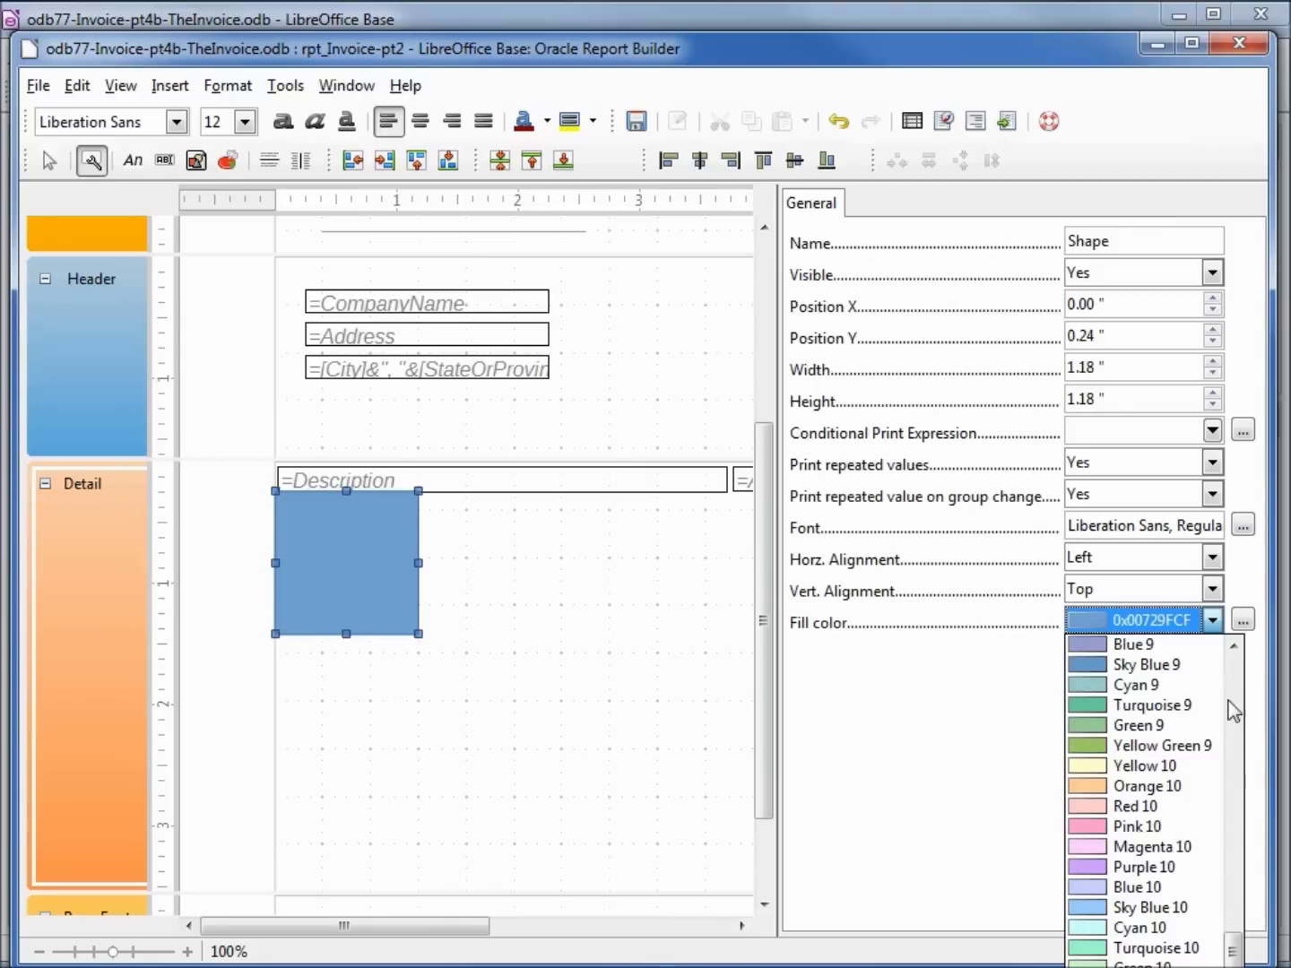
drag(1232, 948, 1264, 643)
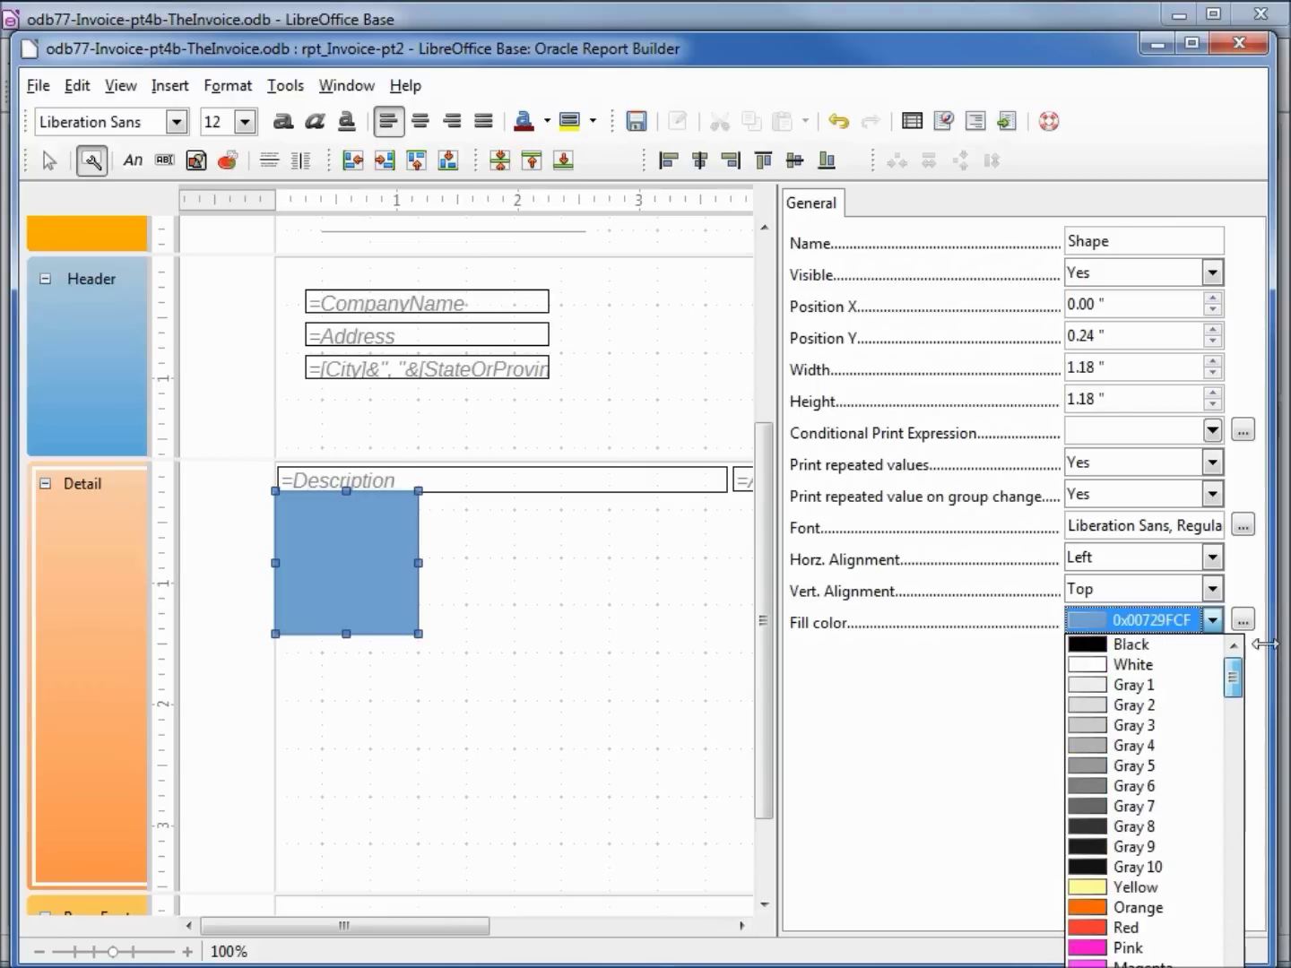
click(1134, 668)
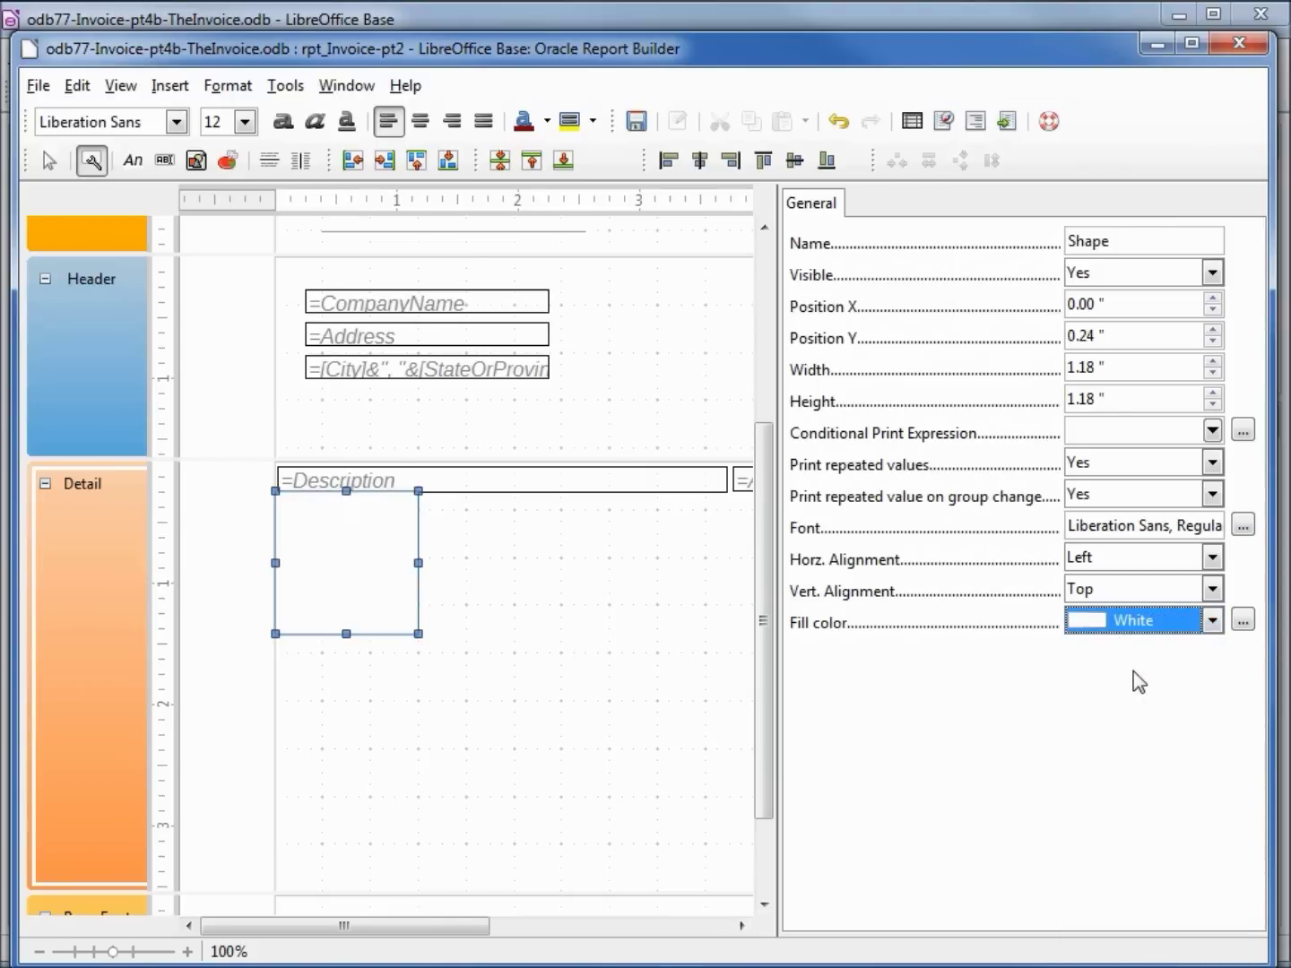
drag(1113, 367, 1019, 358)
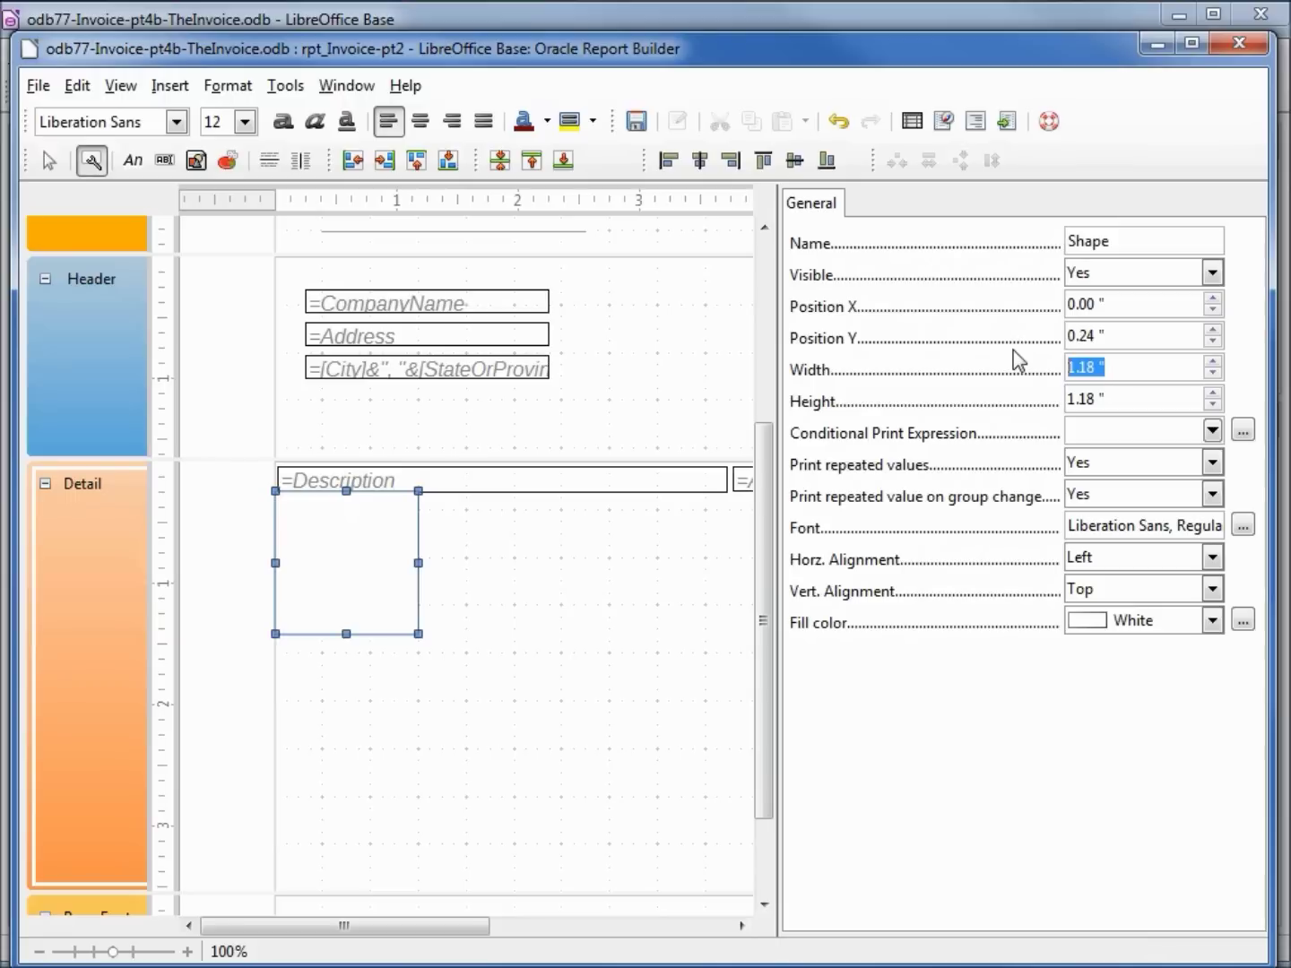
text(3.75)
key(Tab)
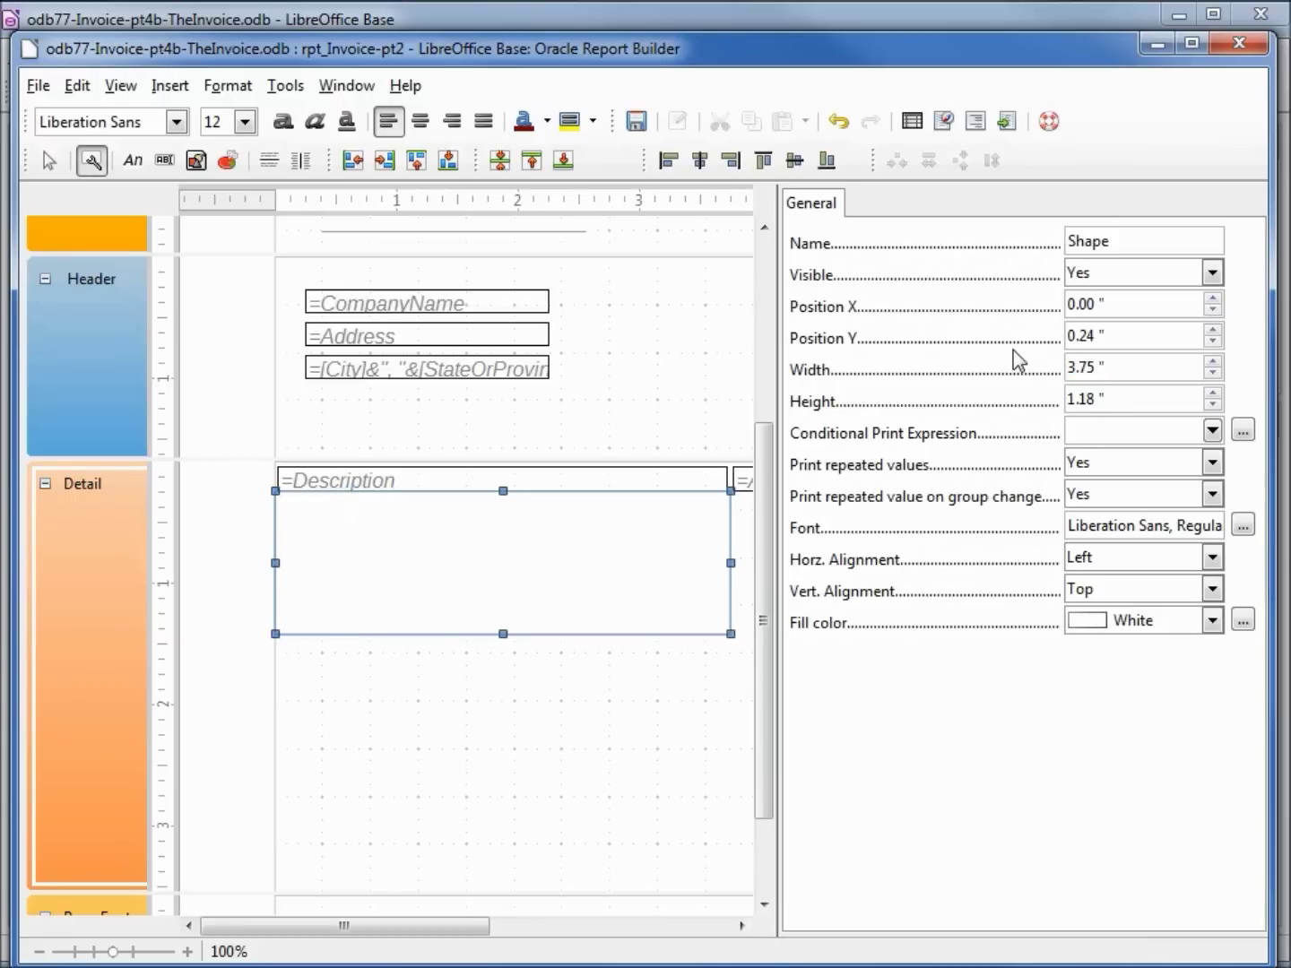
key(BackSpace)
key(BackSpace)
key(BackSpace)
key(BackSpace)
key(BackSpace)
key(BackSpace)
text(0.25)
key(Tab)
Copy the rectangle and paste a duplicate moved down to 0.63".
click(609, 515)
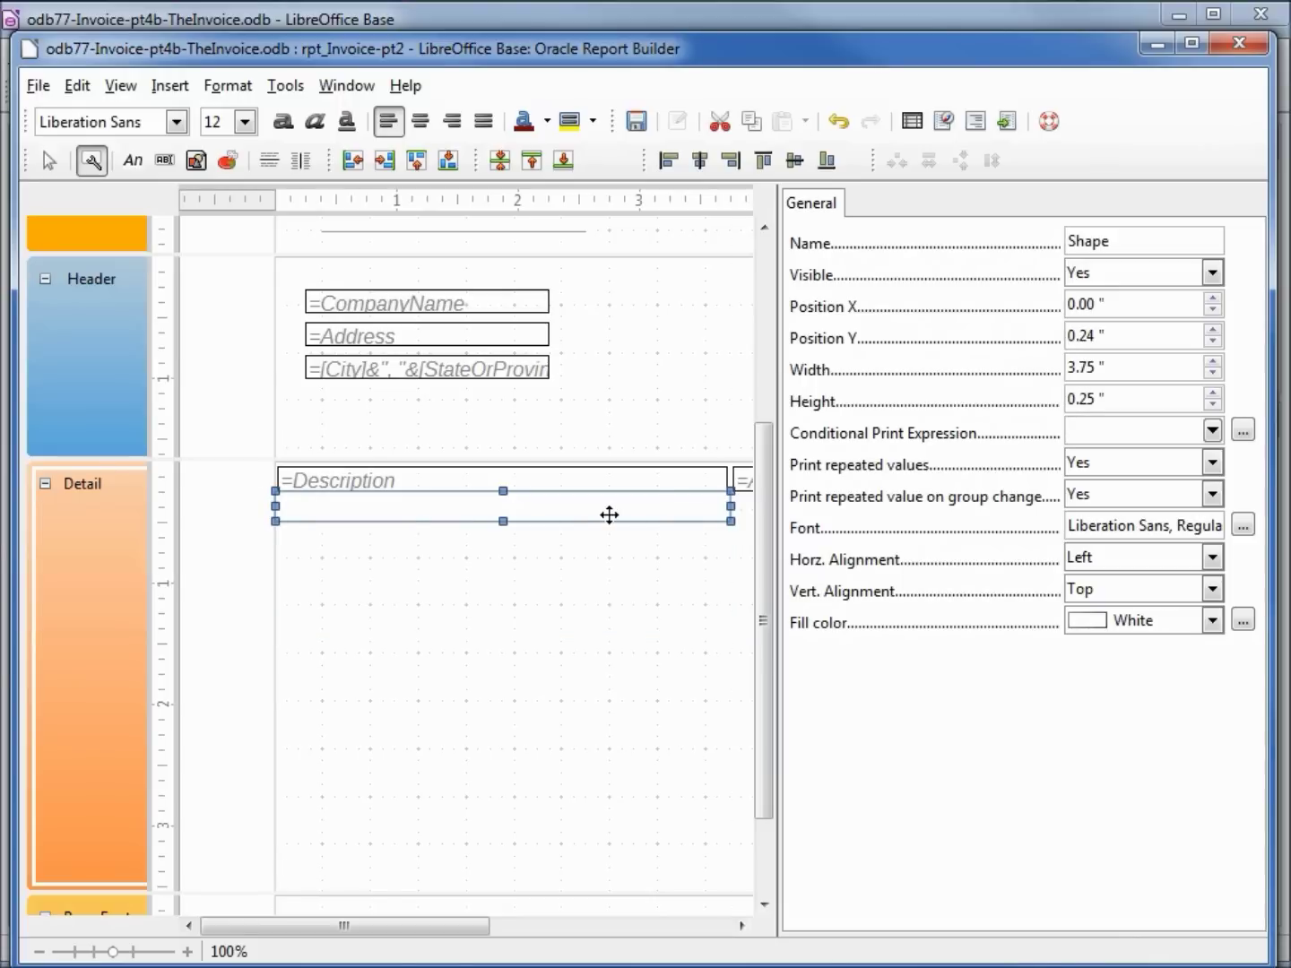
key(ctrl+c)
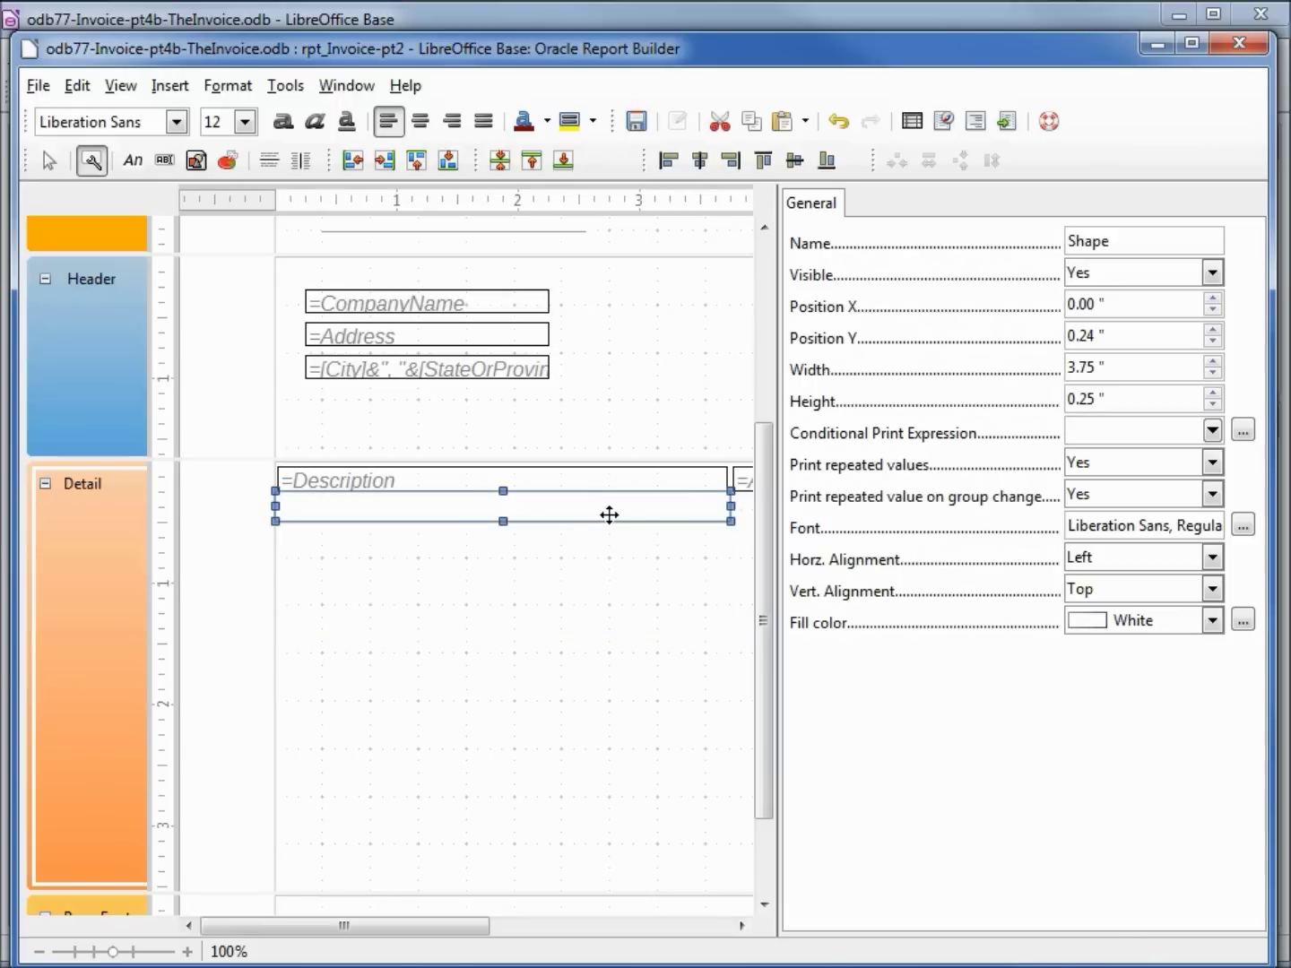
key(ctrl+v)
key(Down)
key(Down)
key(Down)
key(Down)
key(Down)
key(Down)
key(Down)
key(Down)
key(Down)
key(Down)
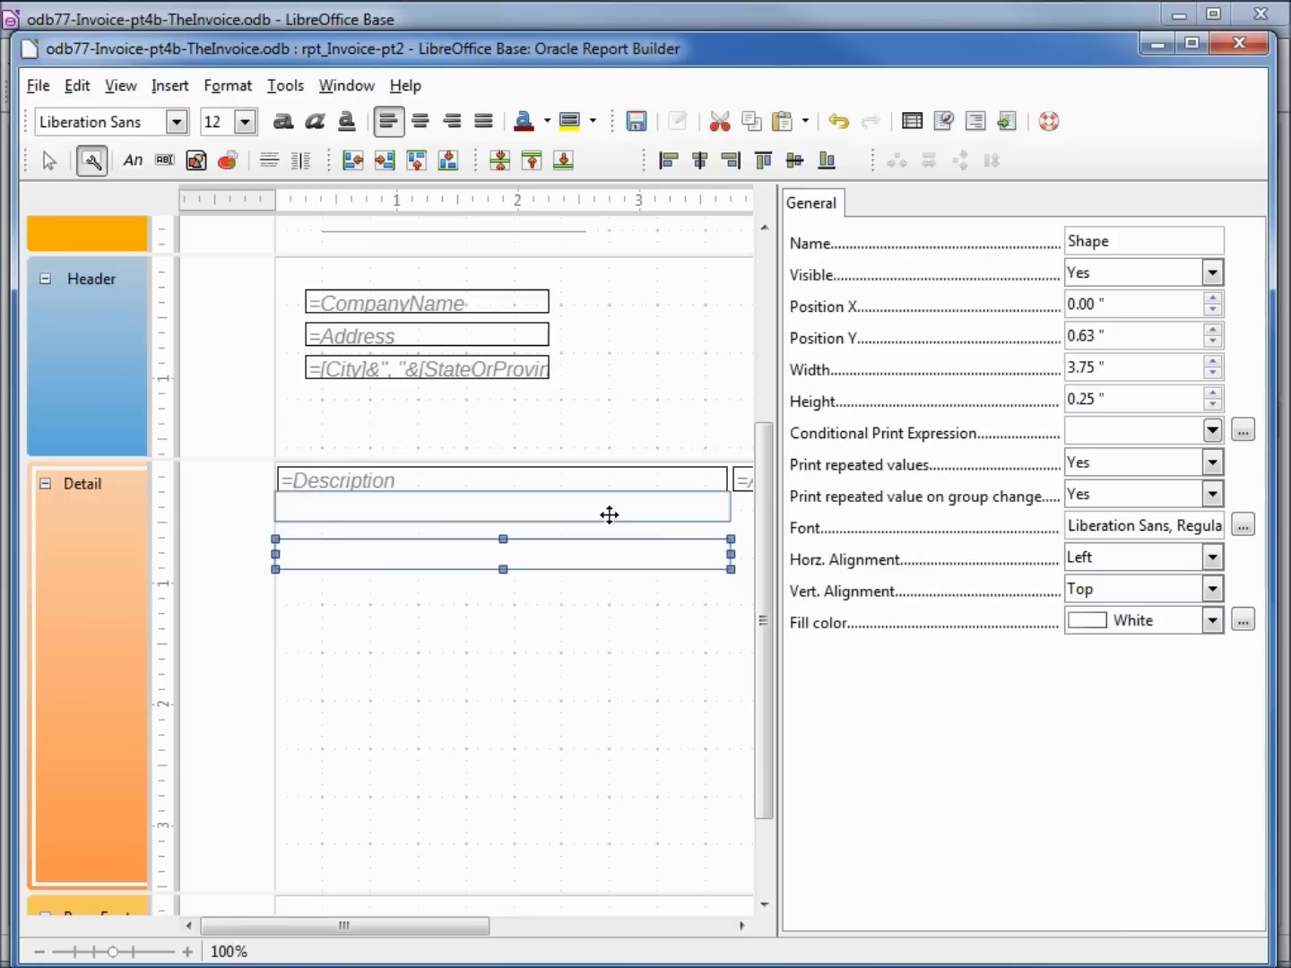
Move the copied box to X 3.75" and narrow it to 1.25" wide.
drag(1116, 302, 1036, 307)
text(3.75)
key(Tab)
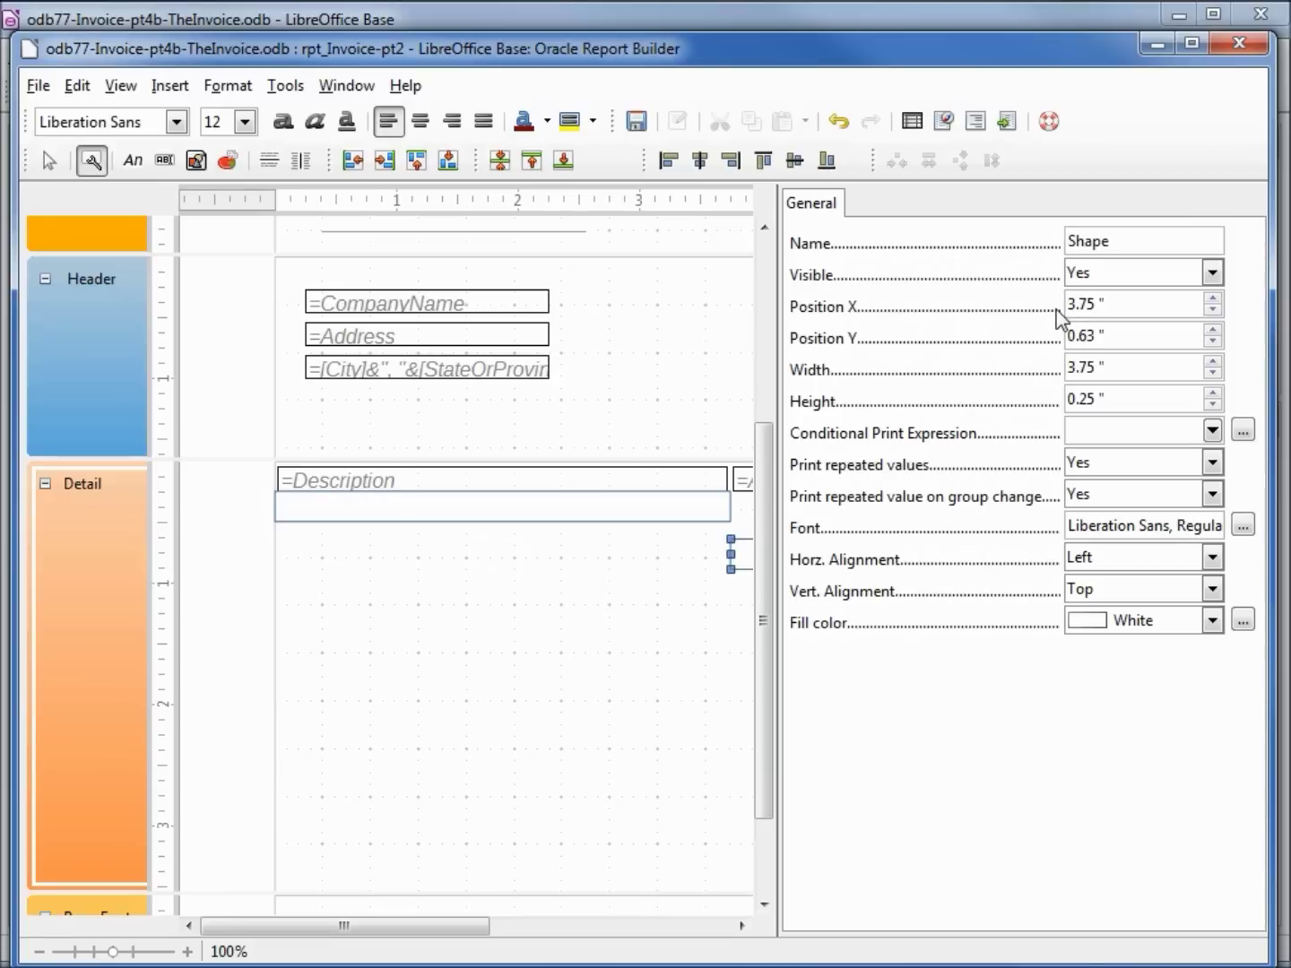
drag(439, 931, 646, 941)
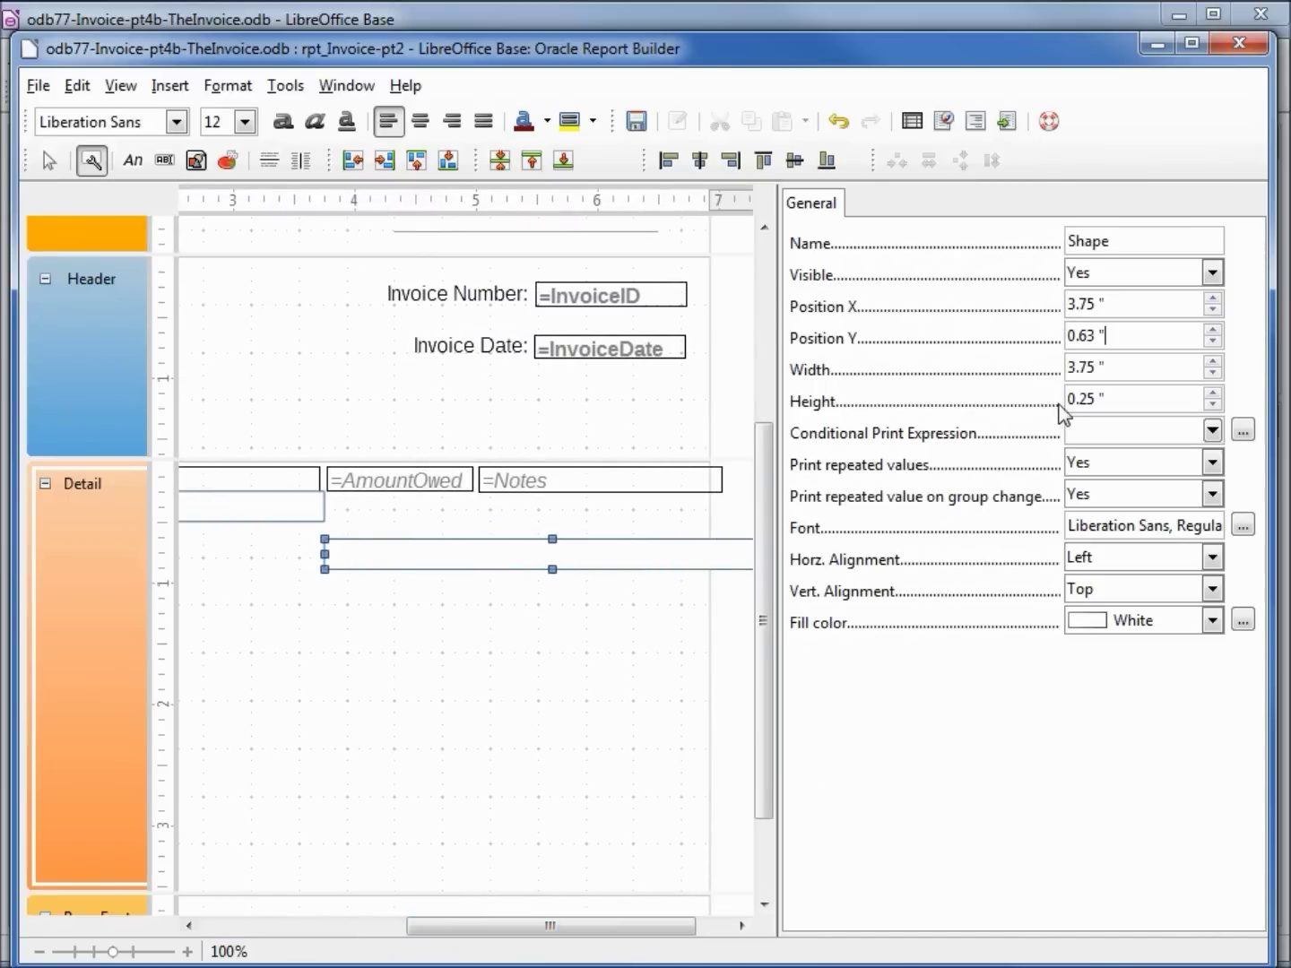
drag(1102, 366, 1032, 362)
text(1.25)
key(Tab)
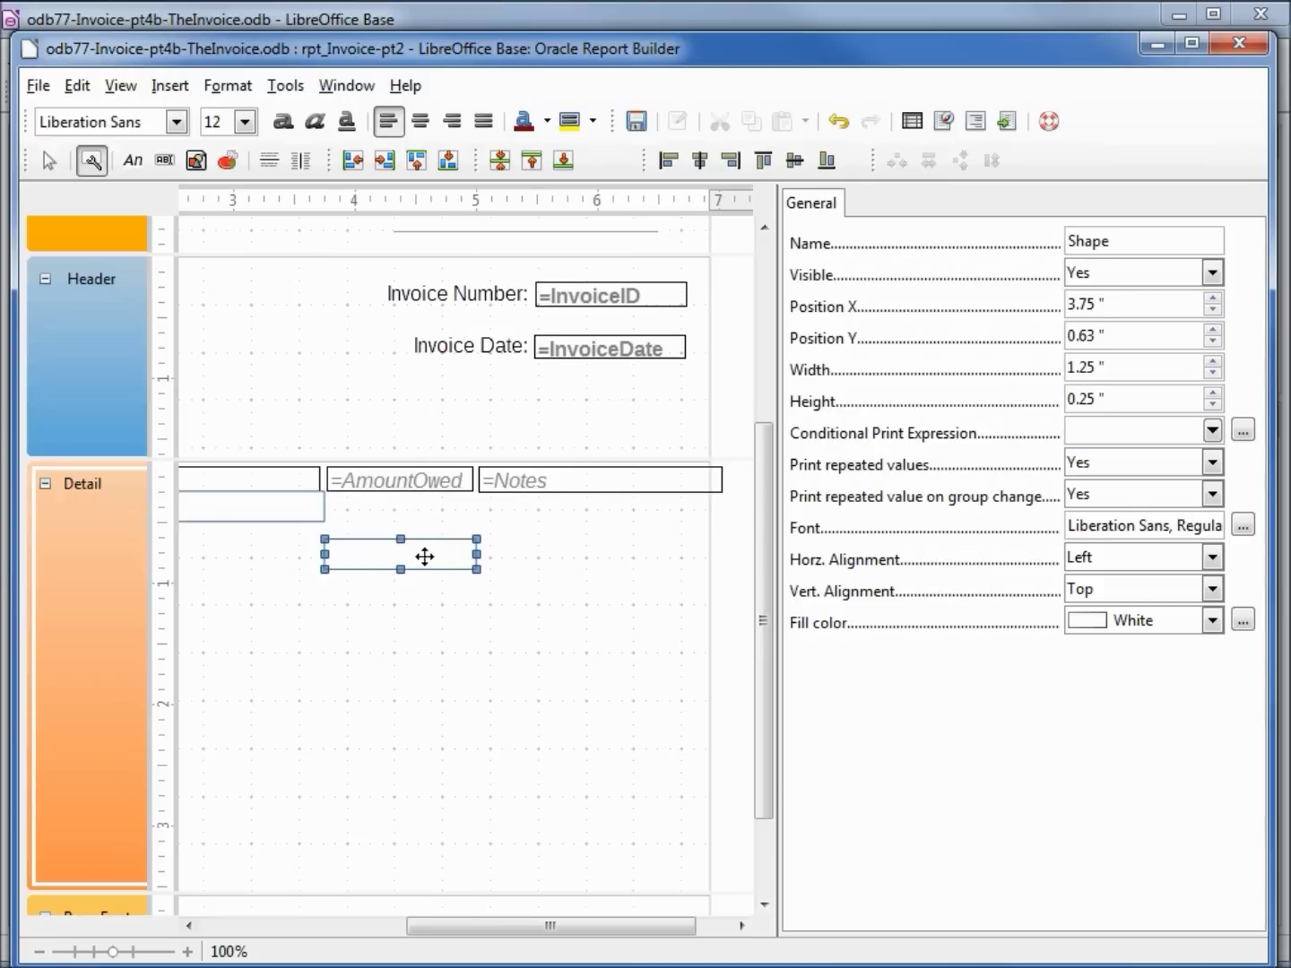
Duplicate the box and set the new one to X 5.00" with a 2.00" width.
click(423, 557)
key(Right)
key(Right)
key(Right)
key(Right)
key(Right)
key(Right)
key(Right)
key(Right)
key(Right)
key(Right)
key(Right)
key(Right)
key(Right)
key(Right)
key(Right)
key(Right)
key(Right)
key(Right)
key(Right)
key(Right)
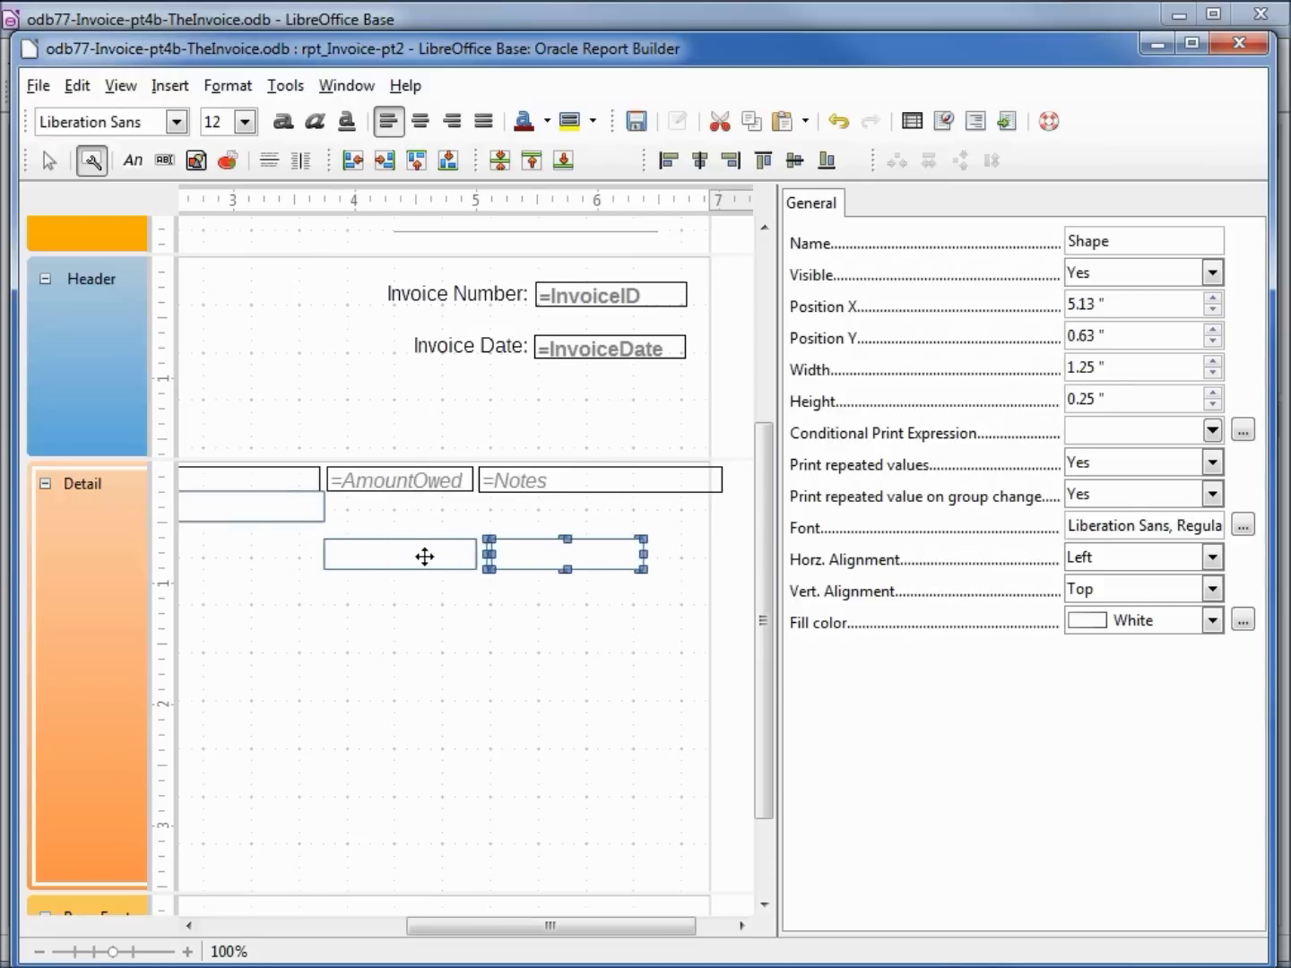
key(Right)
key(Right)
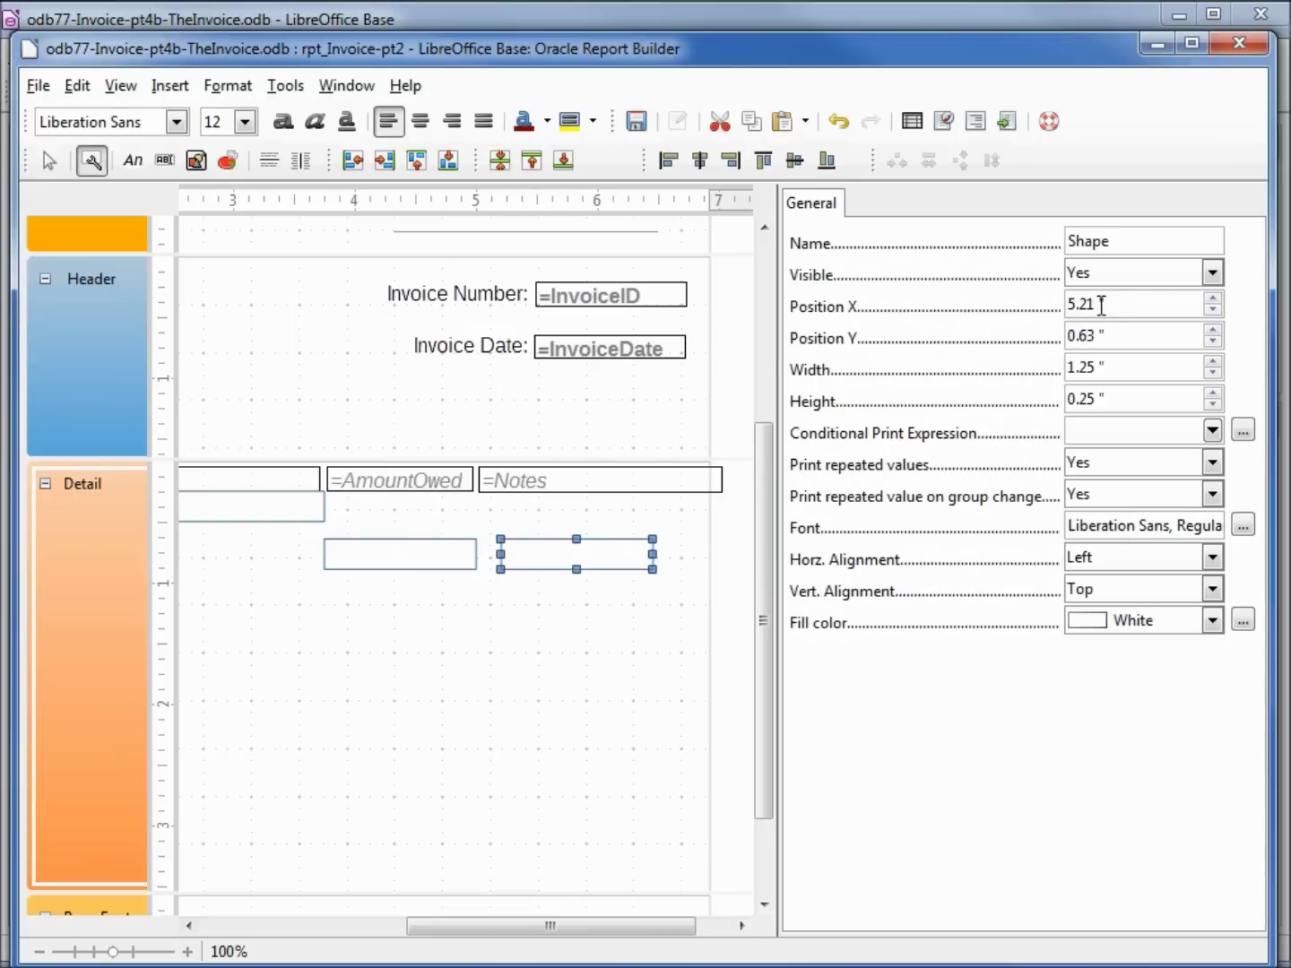
click(1121, 307)
triple_click(1121, 306)
text(5)
key(Tab)
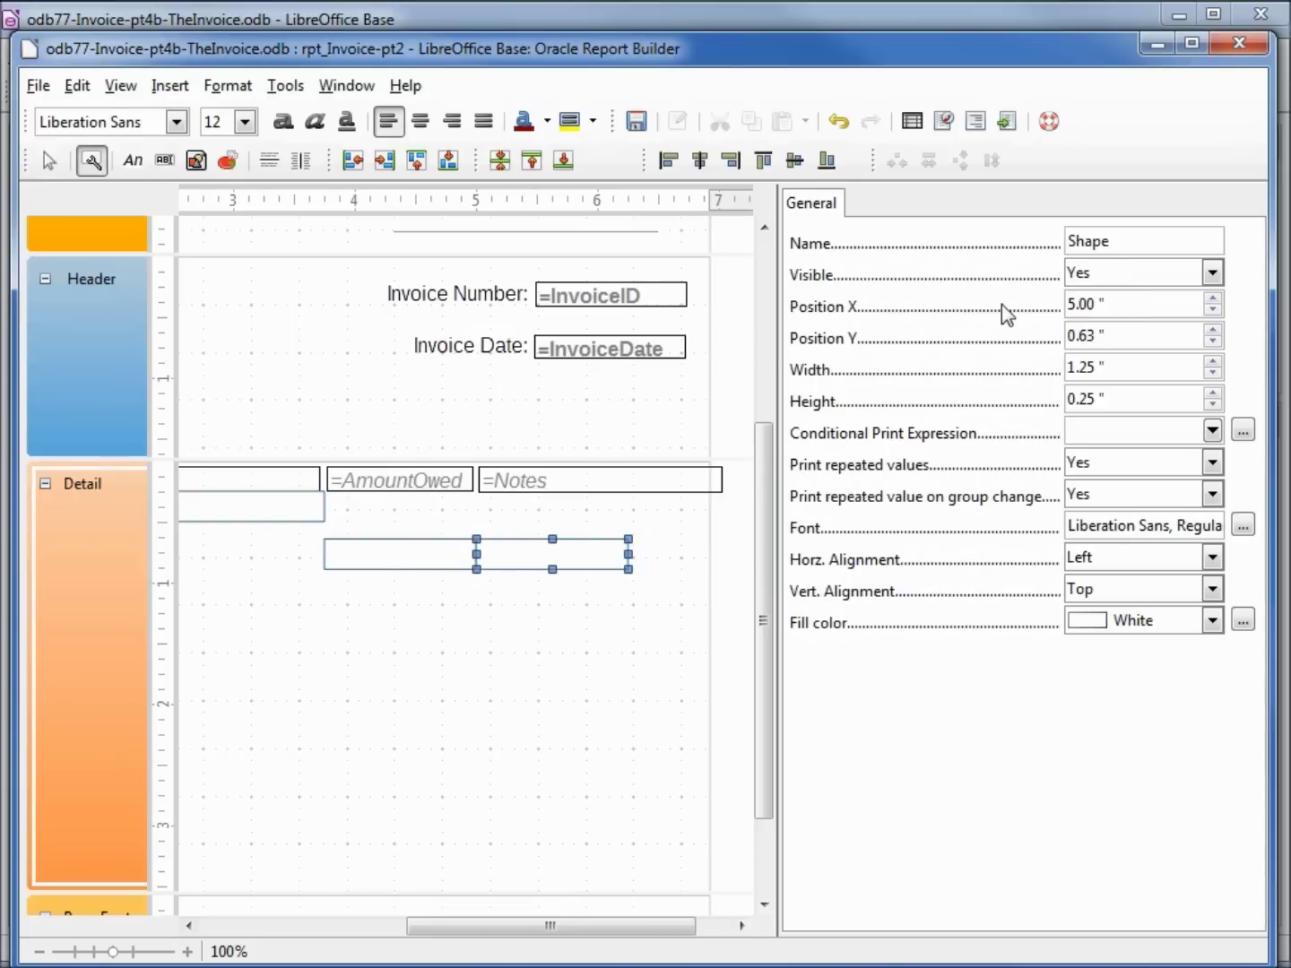
key(Tab)
text(2)
key(Tab)
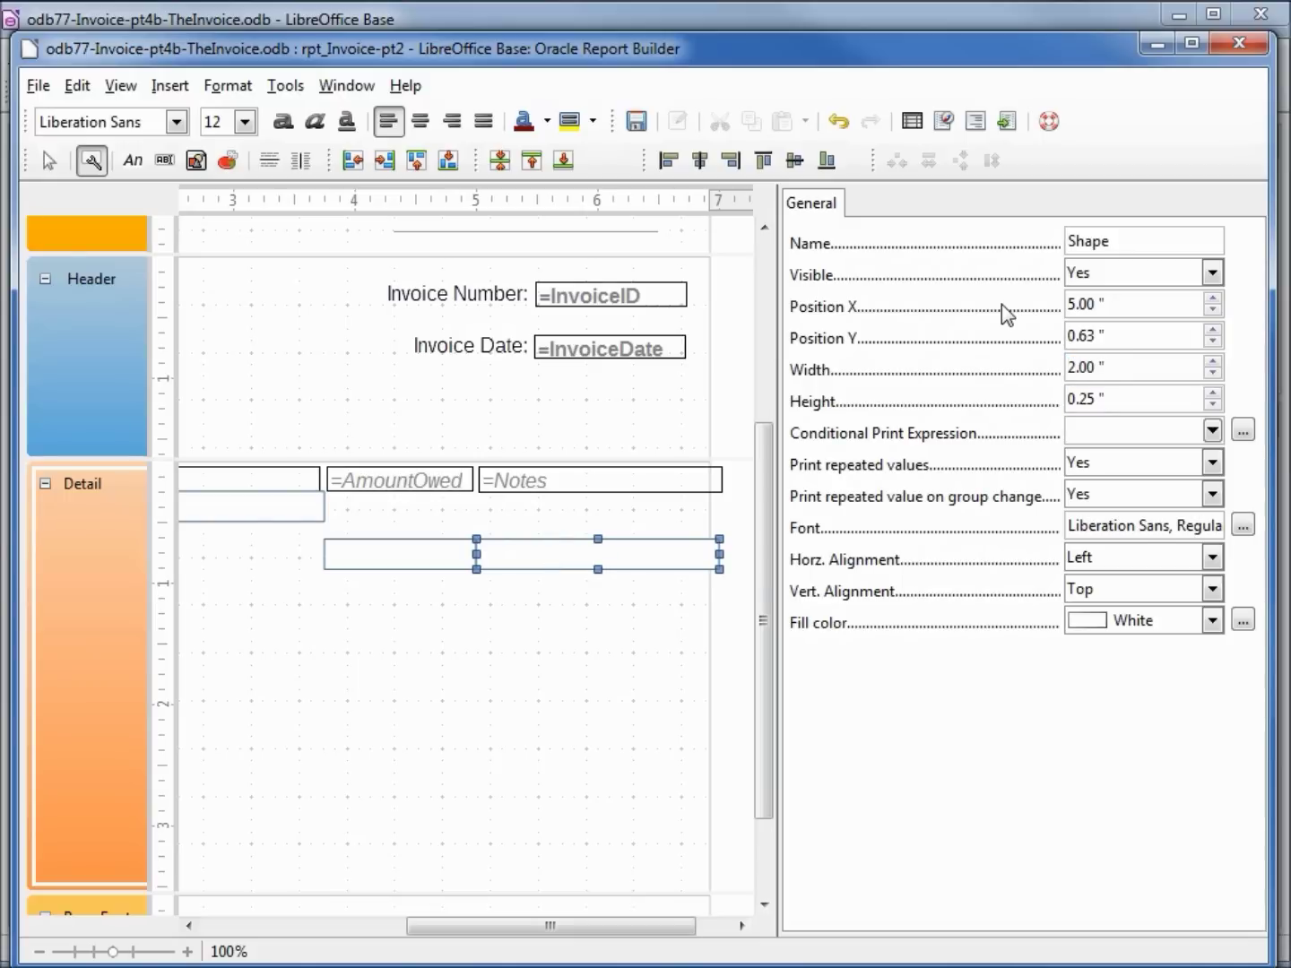
click(49, 161)
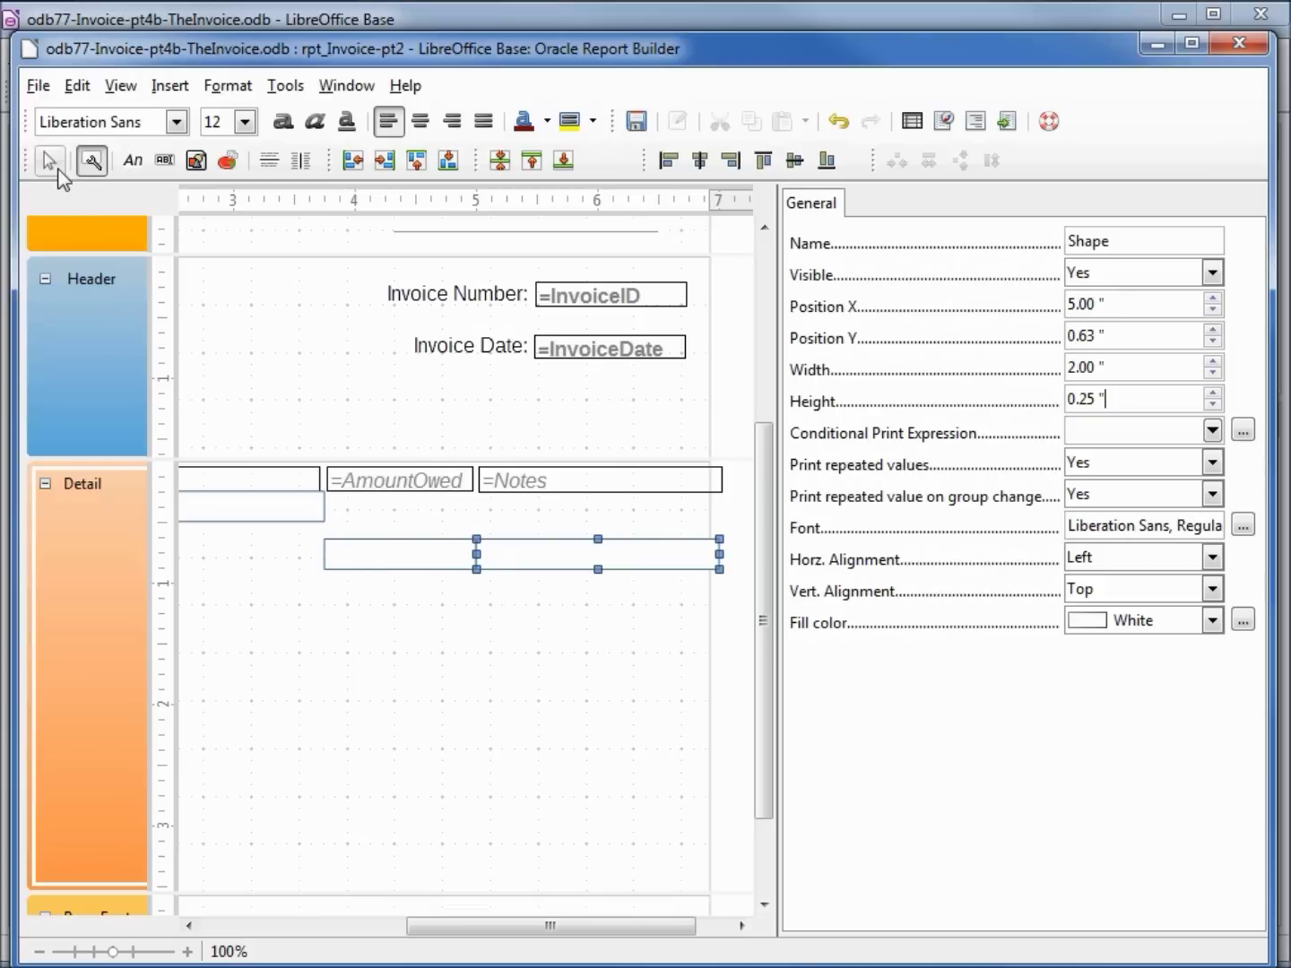
Paste the selected rectangles into the Header and bottom-align them at Y 1.41".
shift+click(383, 560)
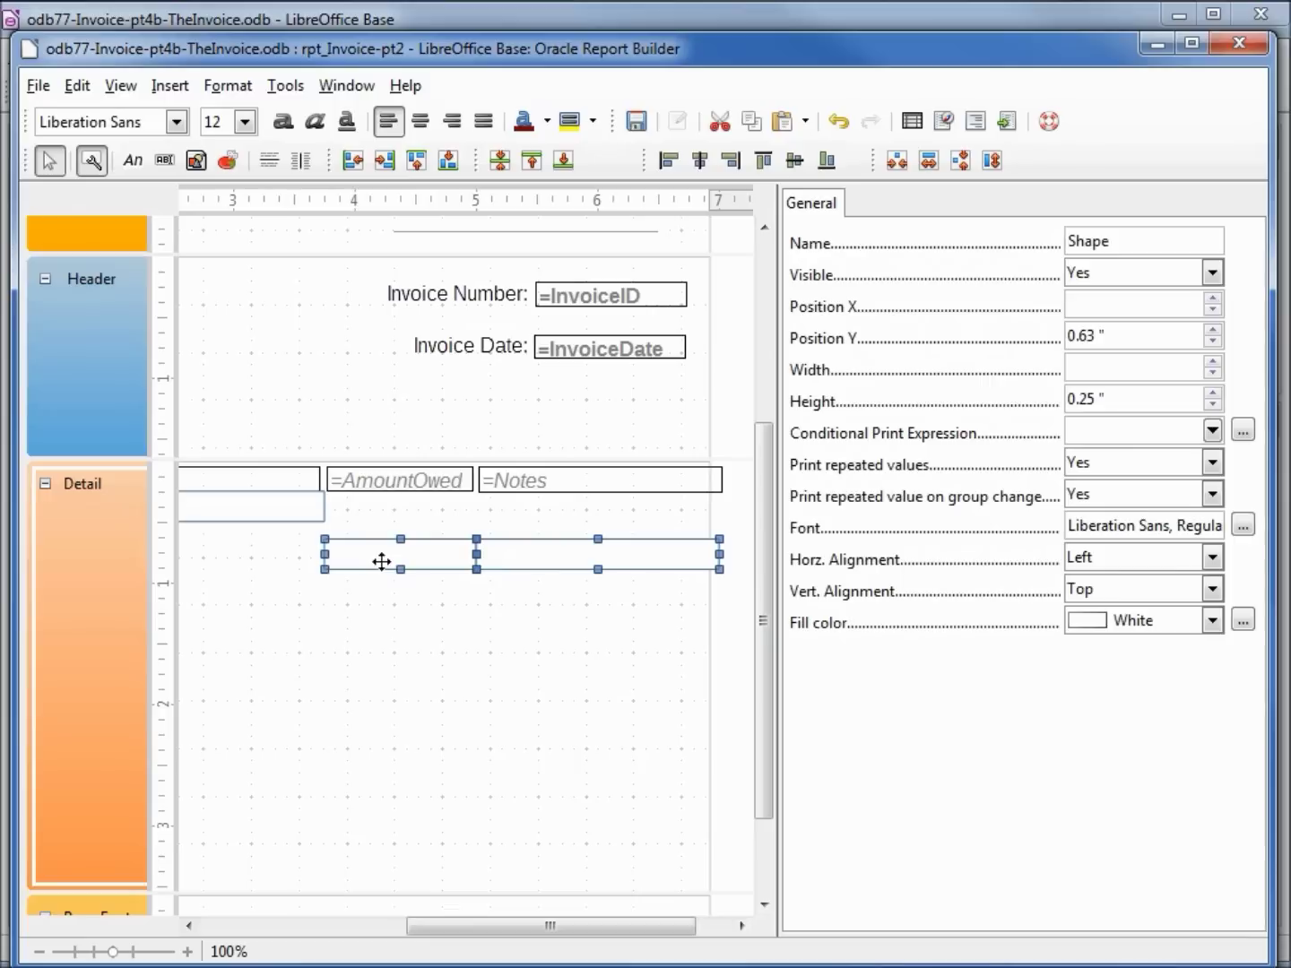
right_click(305, 513)
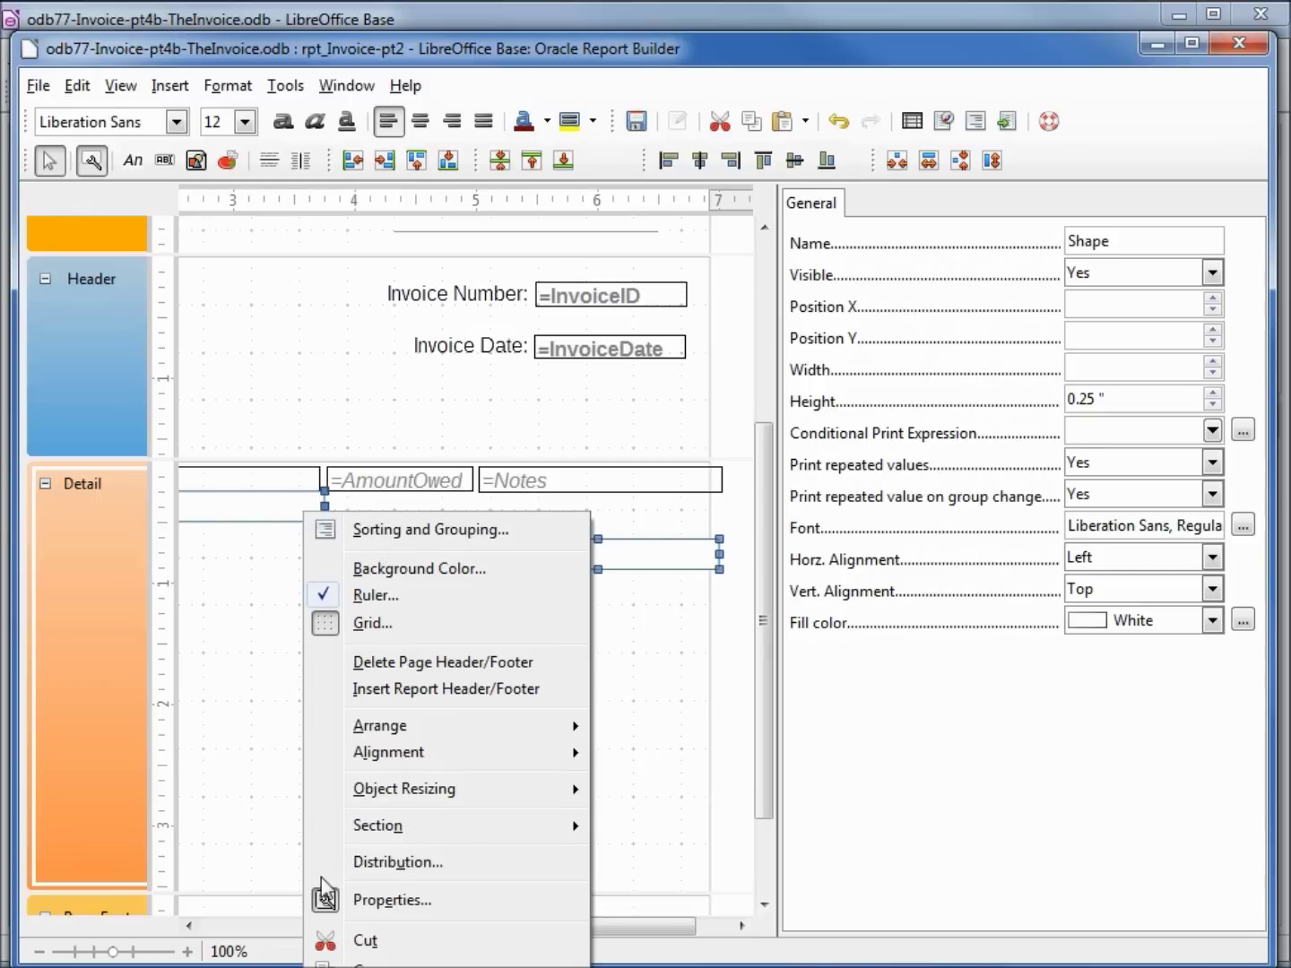
key(Escape)
drag(474, 927, 306, 924)
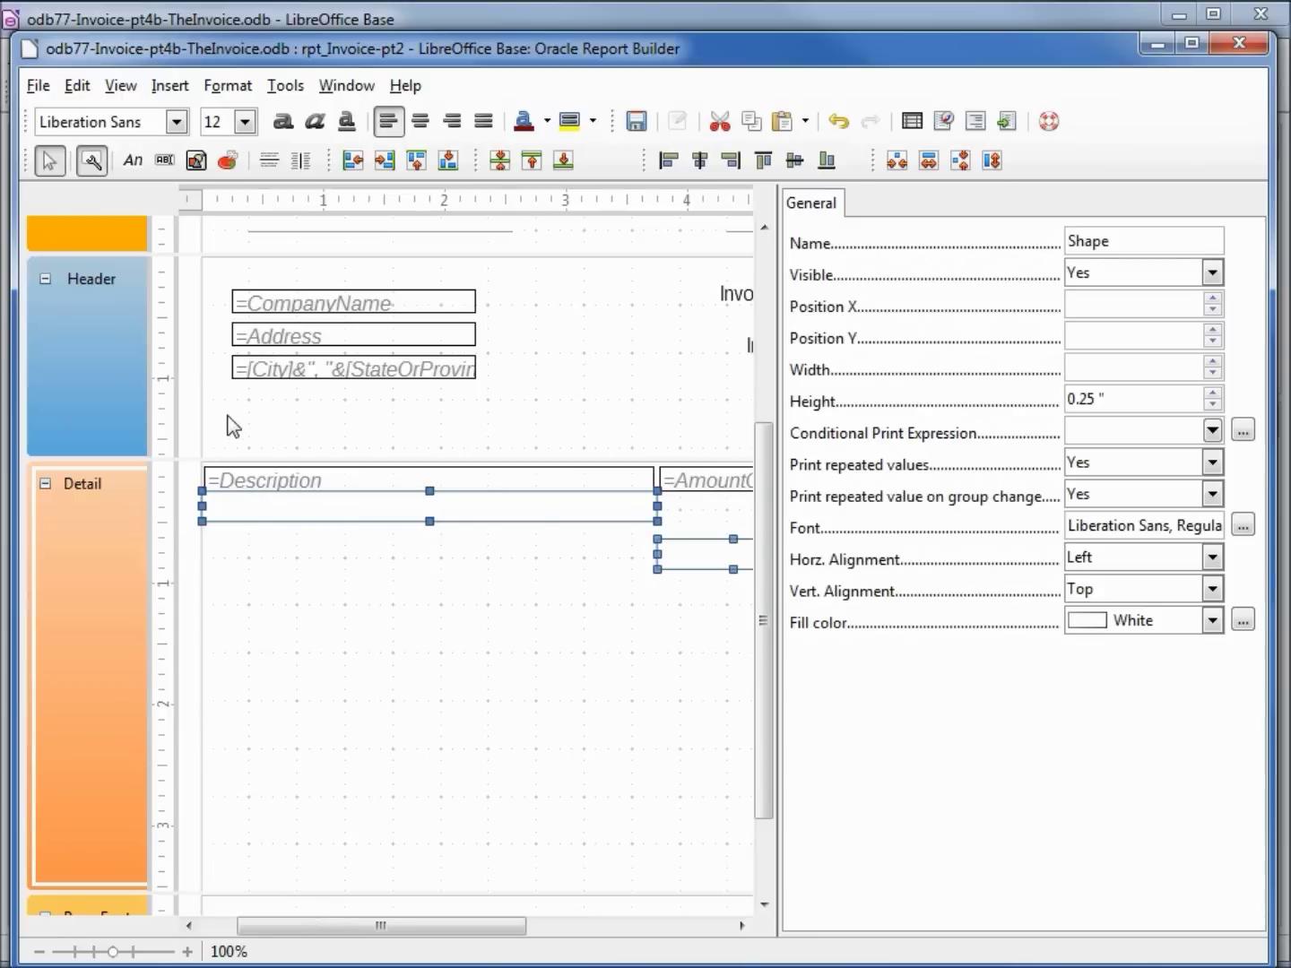
click(291, 413)
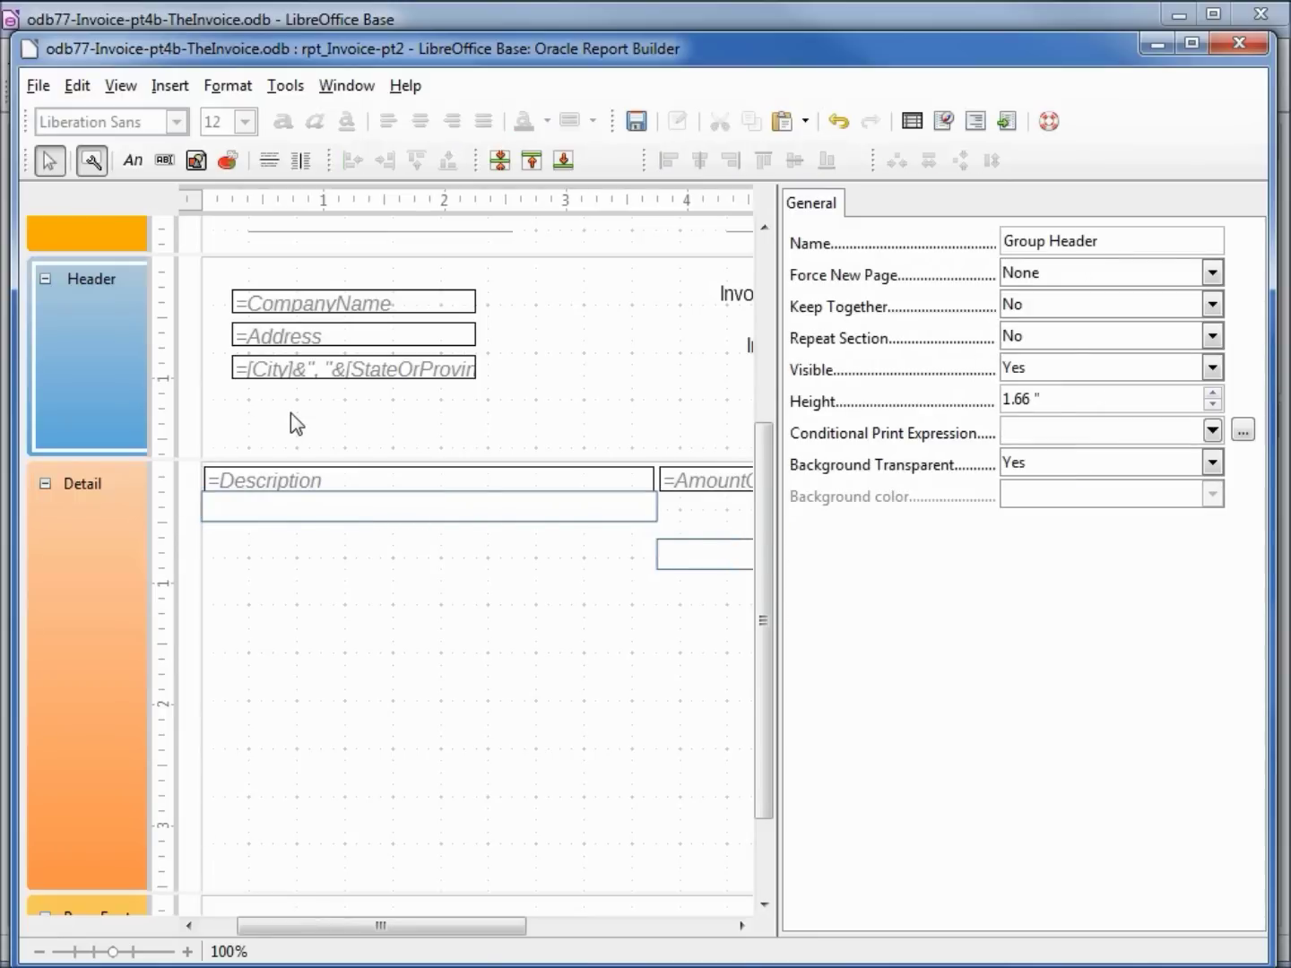
right_click(291, 413)
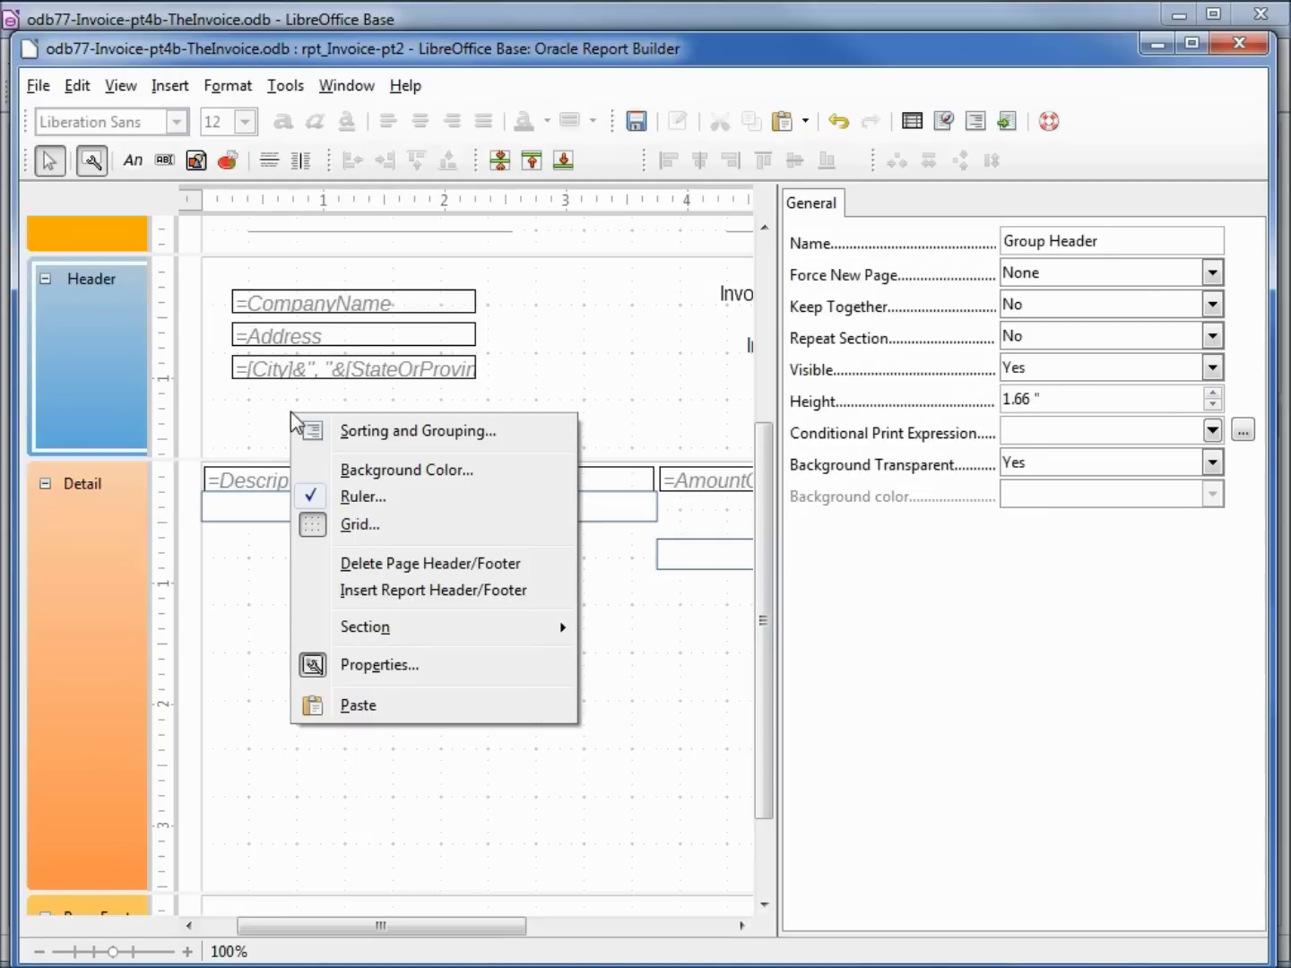
click(361, 710)
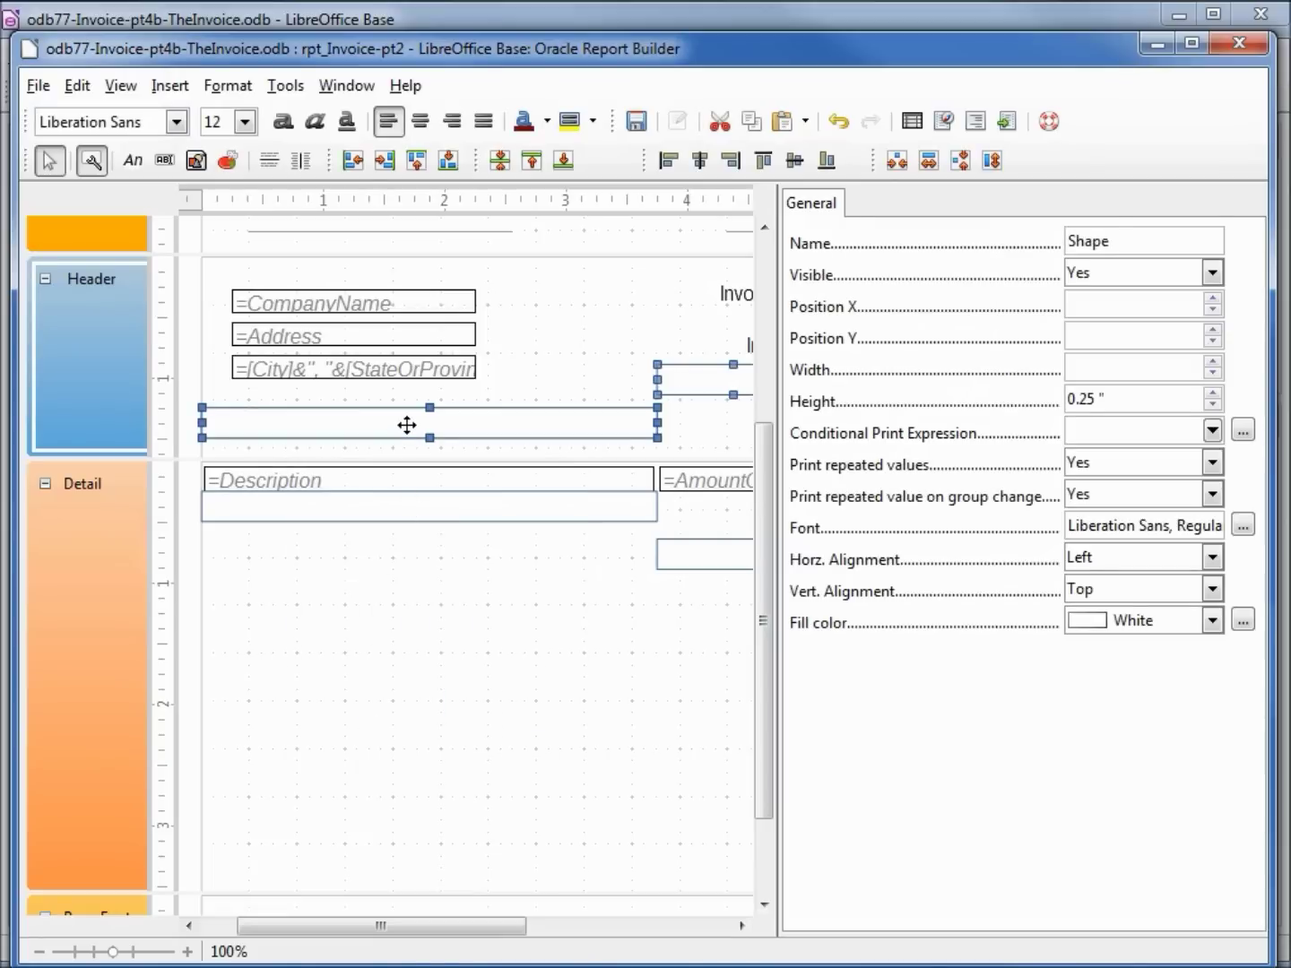
click(447, 162)
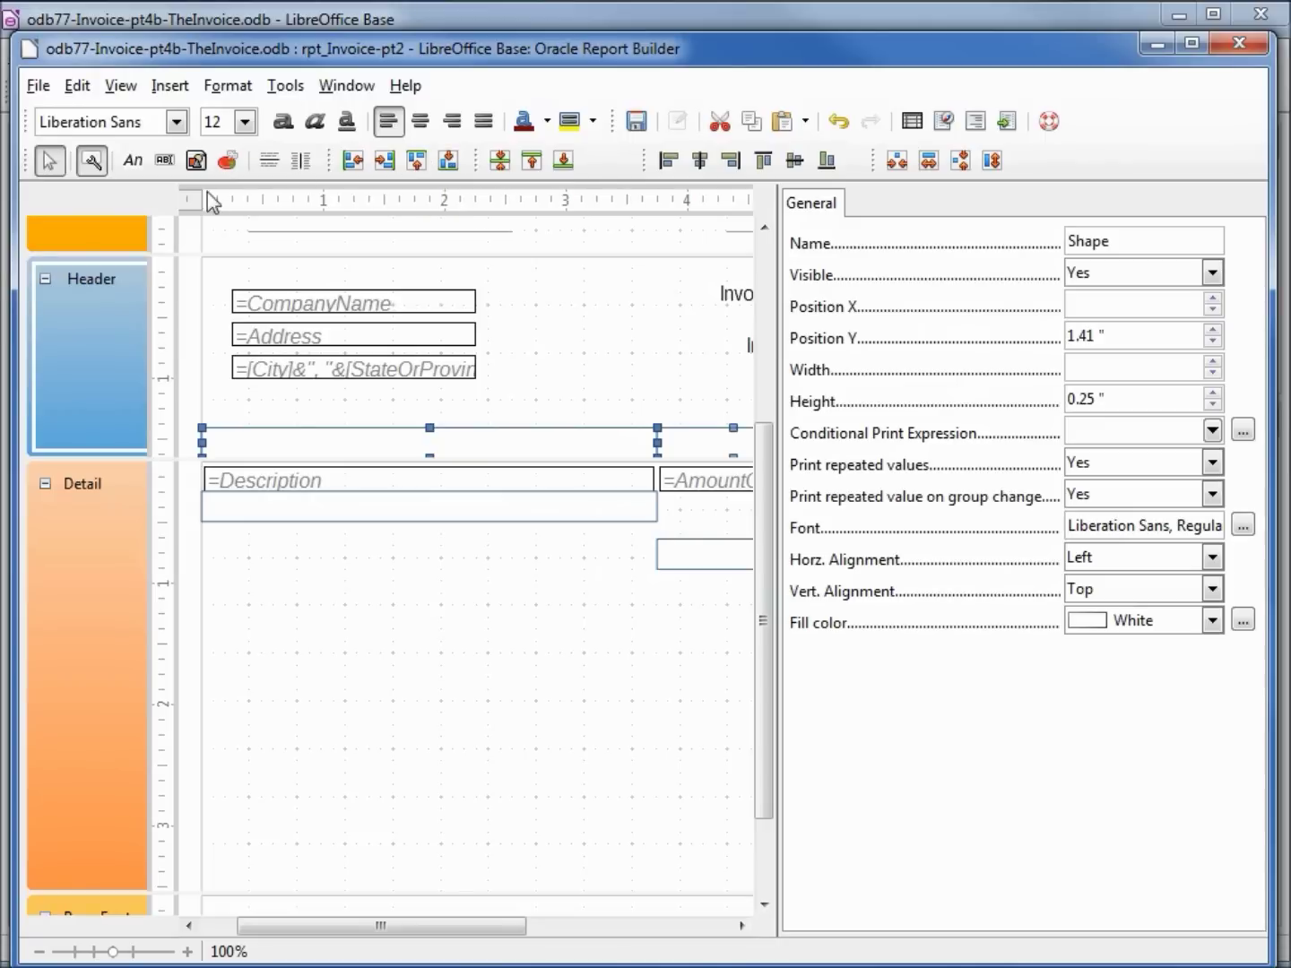
drag(769, 444, 764, 507)
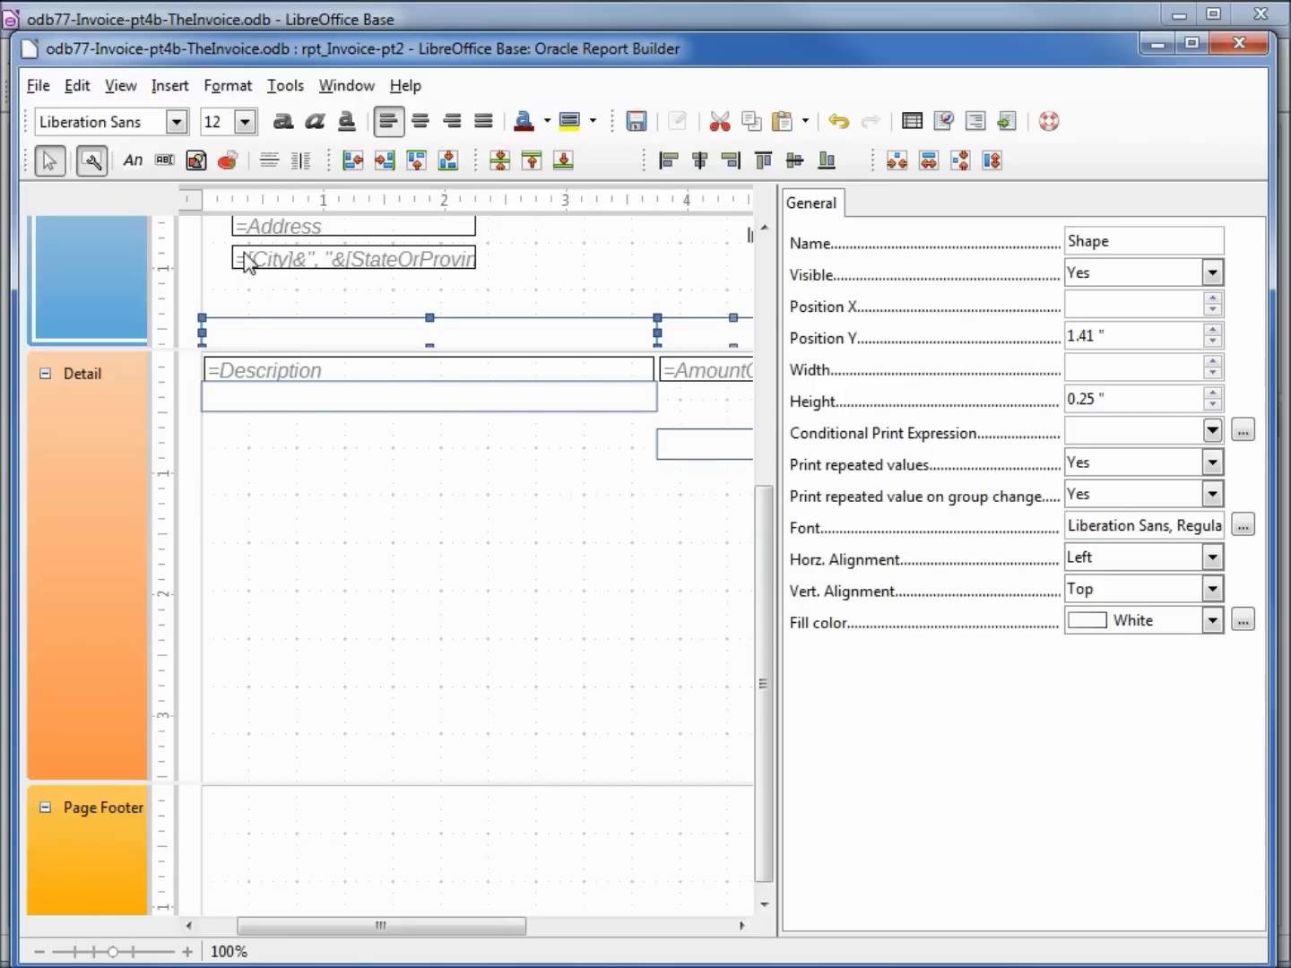
Set Group Footer to Present for the InvoiceID group in Sorting and Grouping.
click(122, 87)
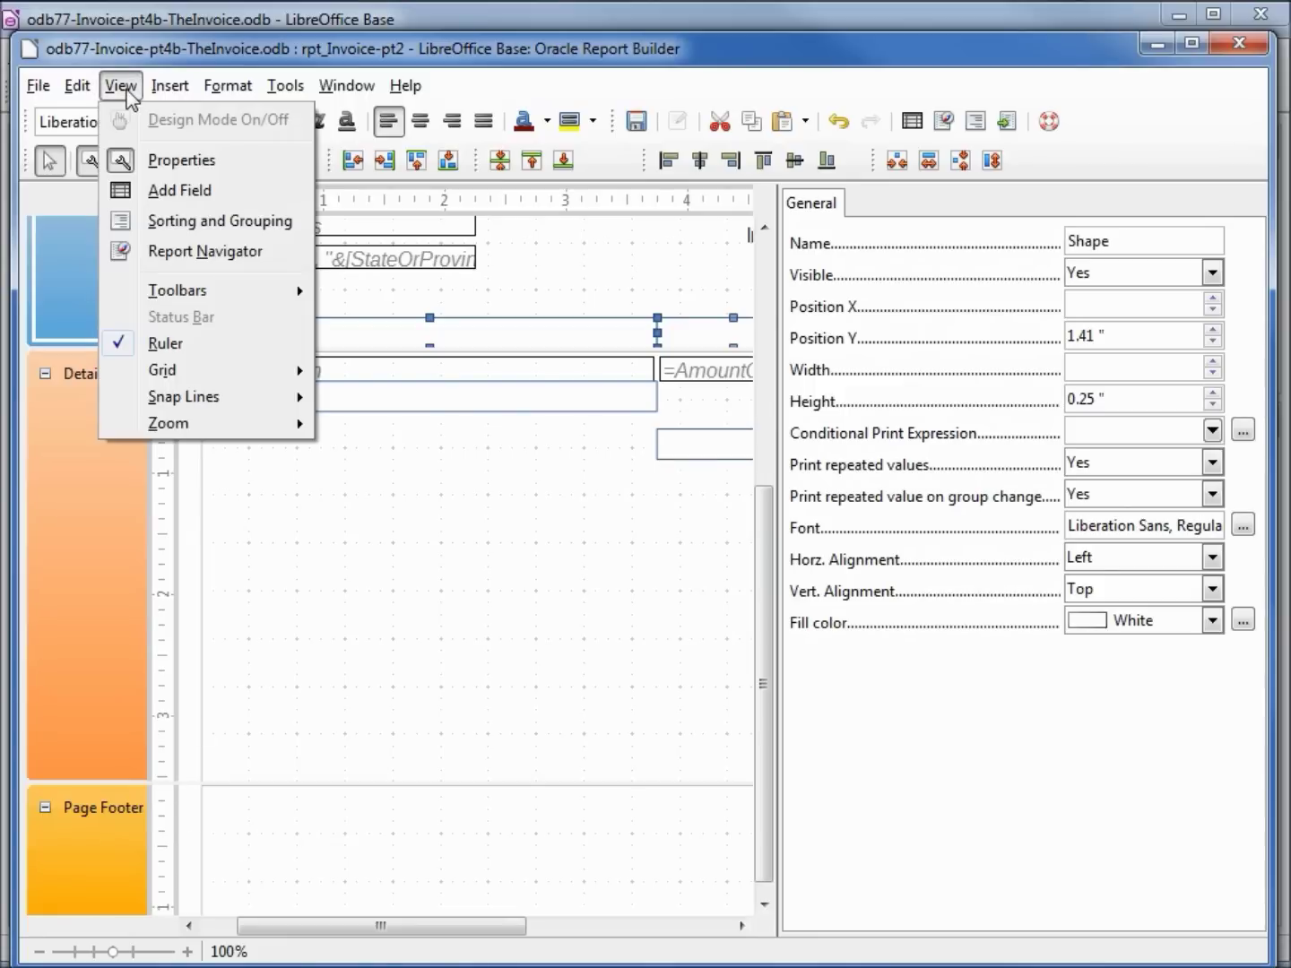
click(184, 223)
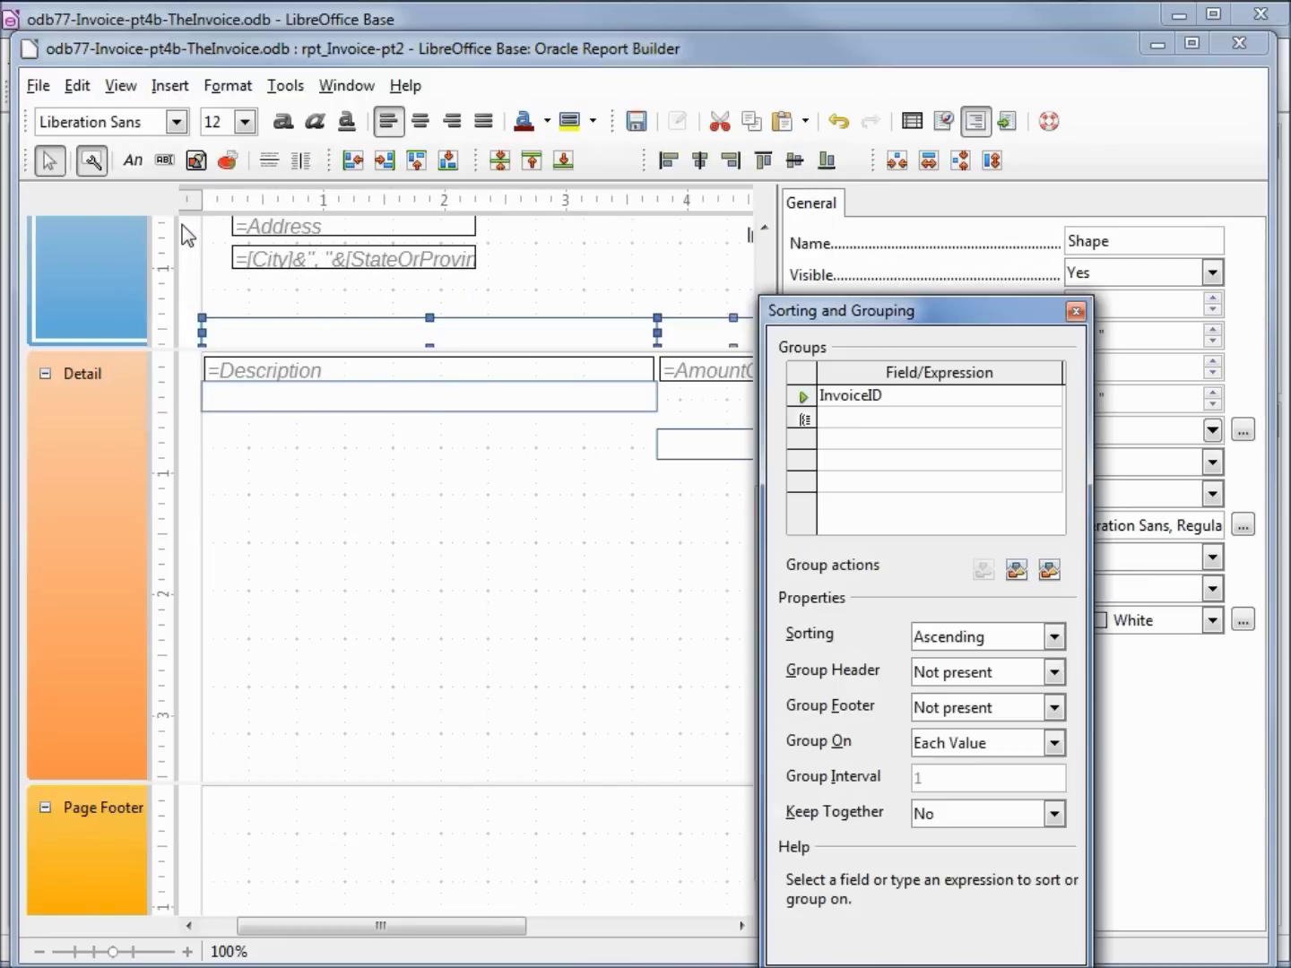
click(802, 420)
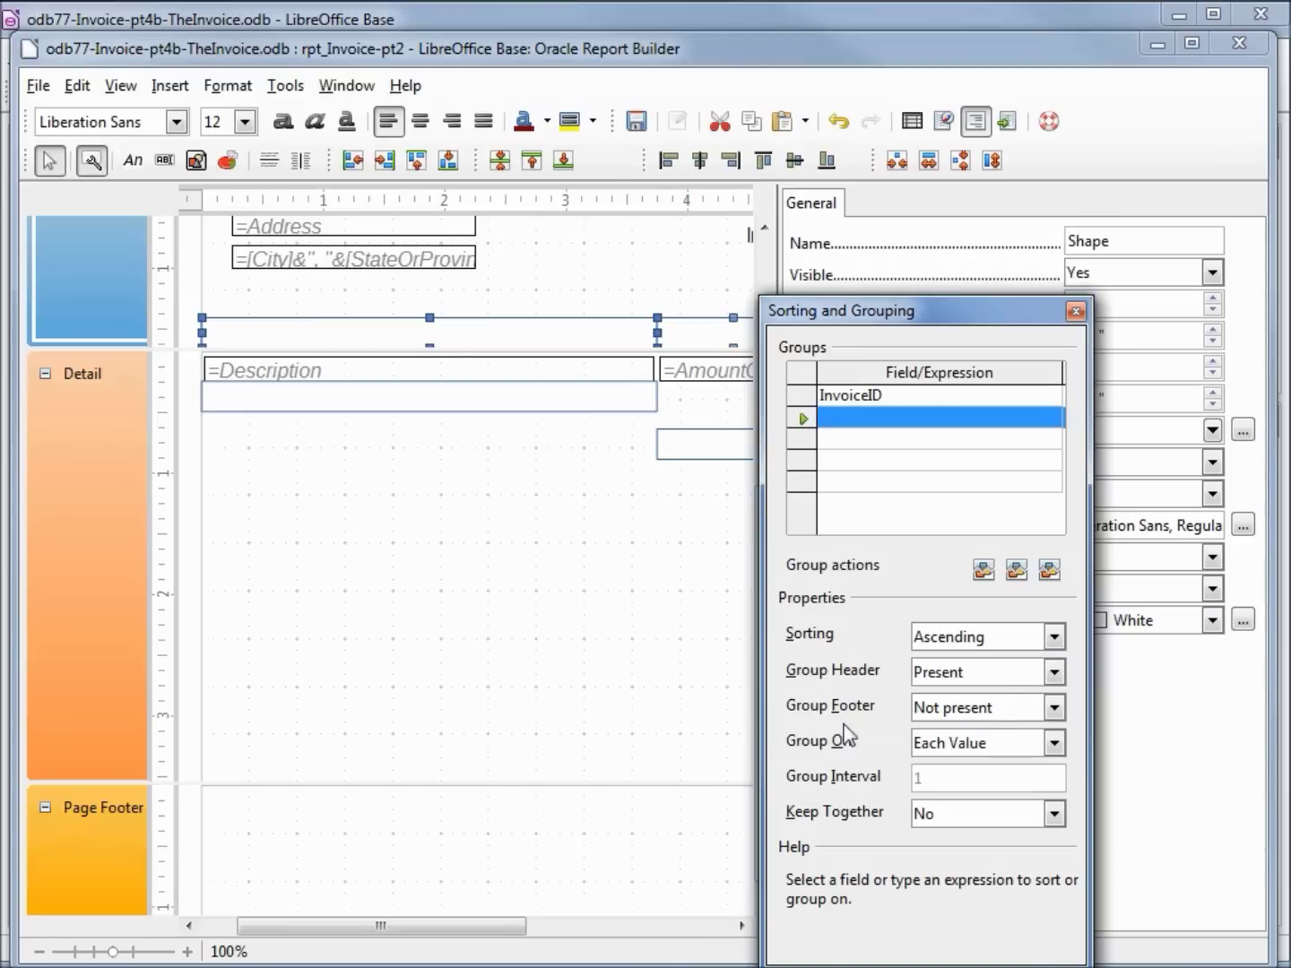
click(1053, 707)
click(1029, 731)
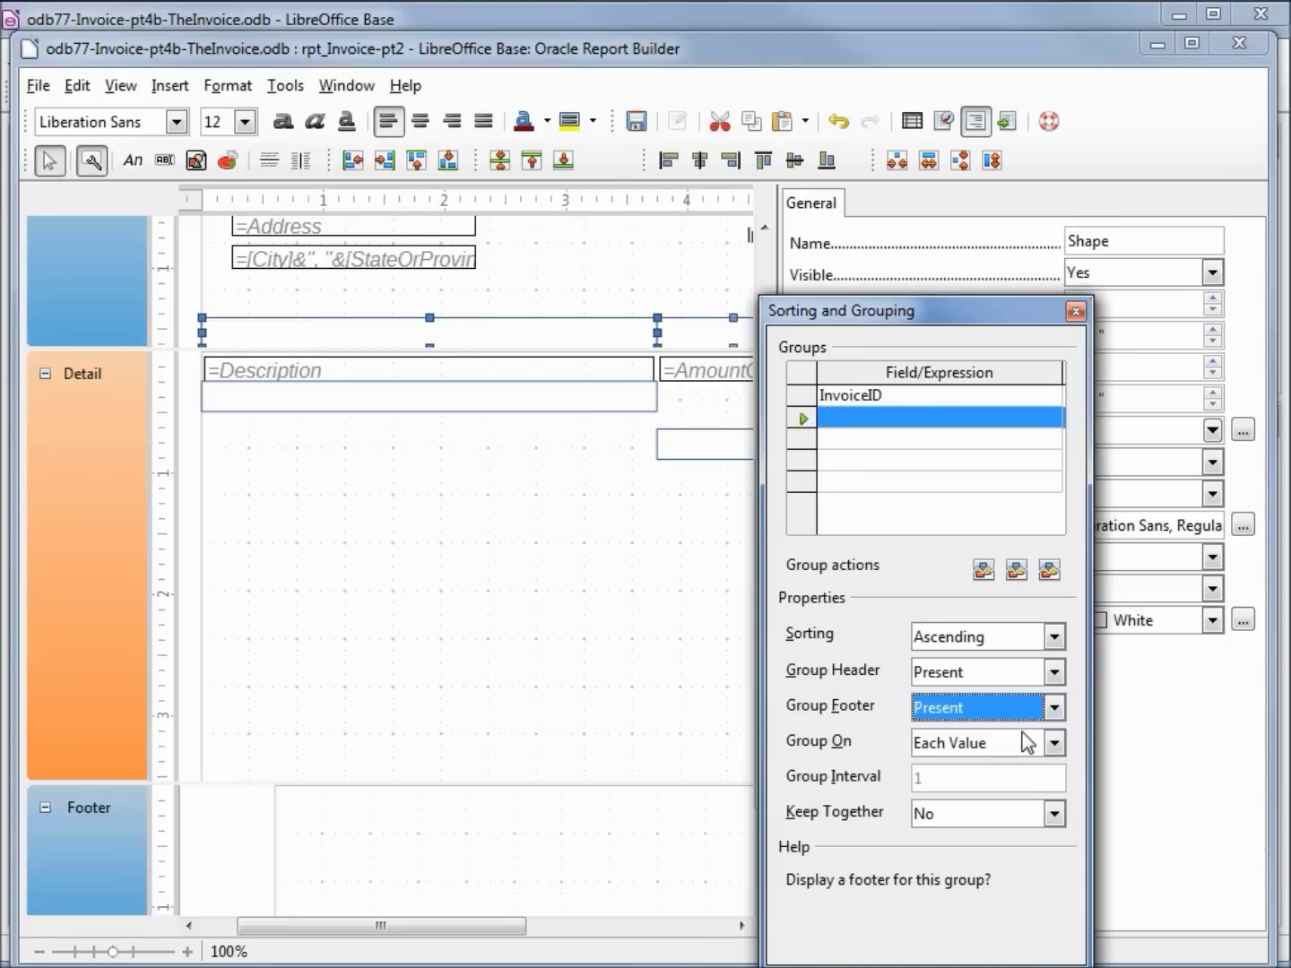
click(1077, 311)
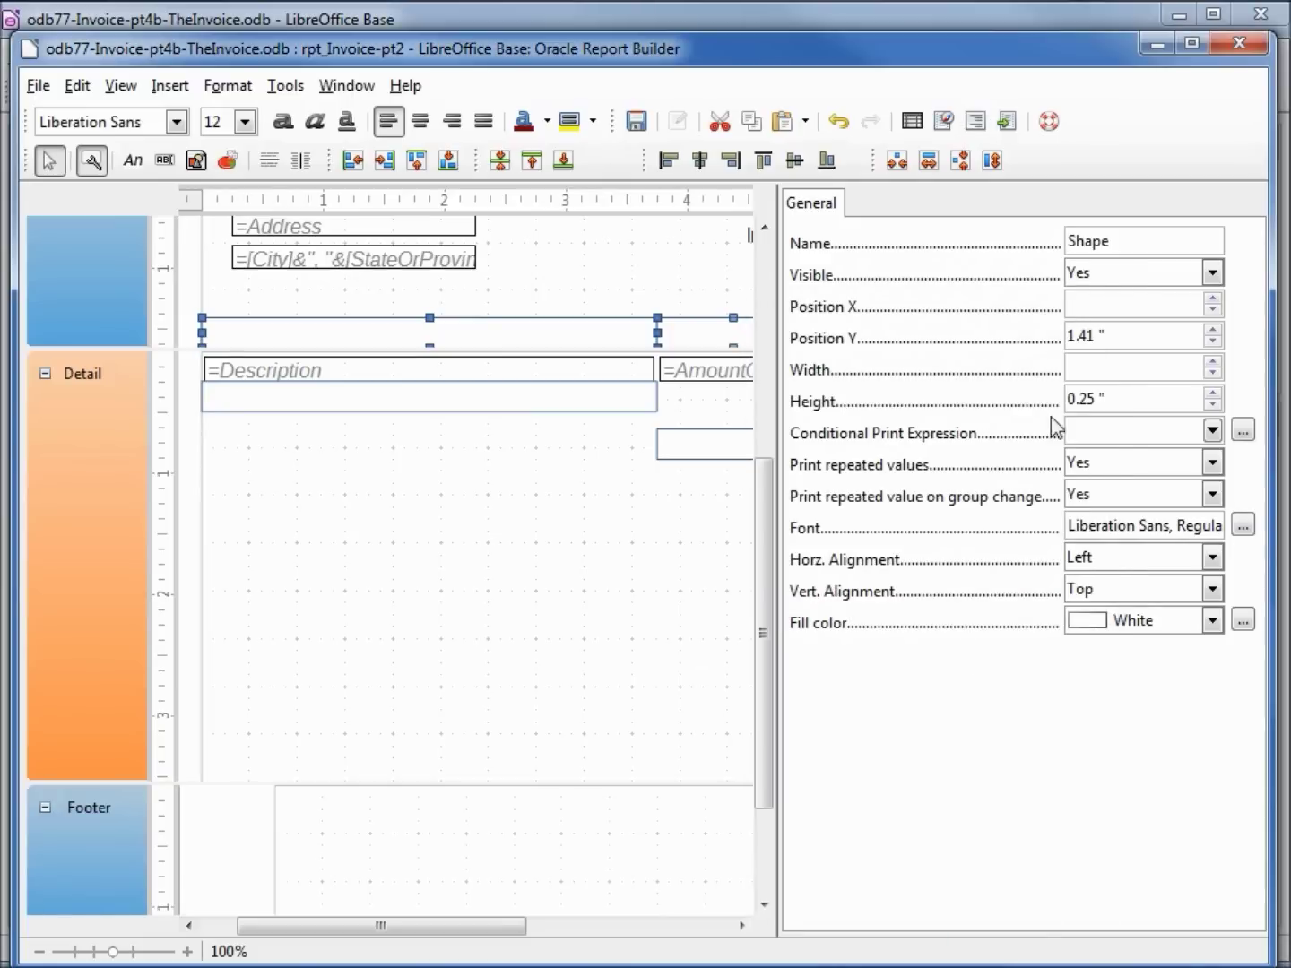
click(309, 827)
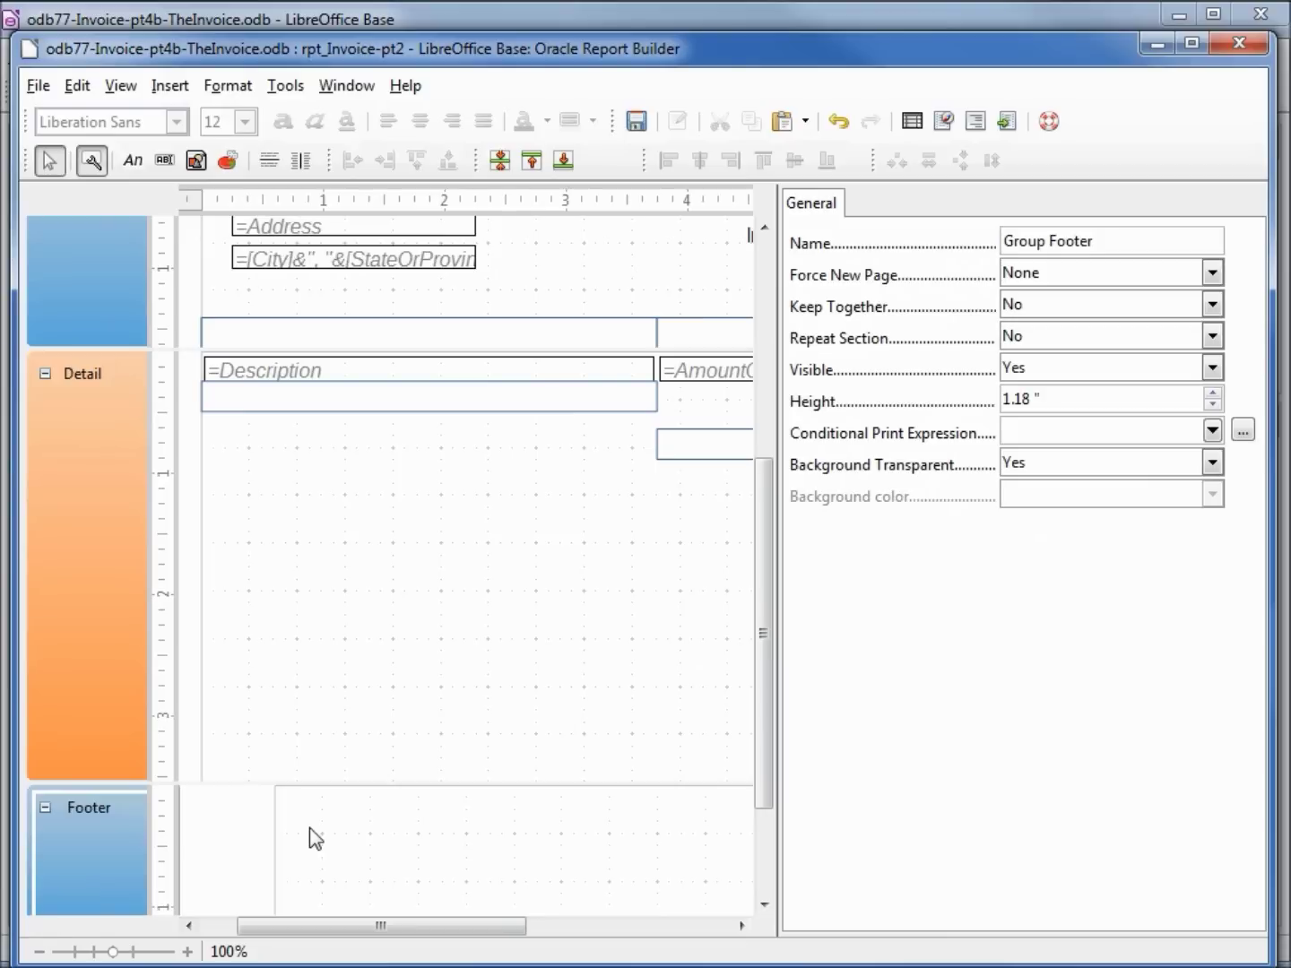
Paste the rectangles into the Footer and top-align them at Y 0.00".
right_click(309, 827)
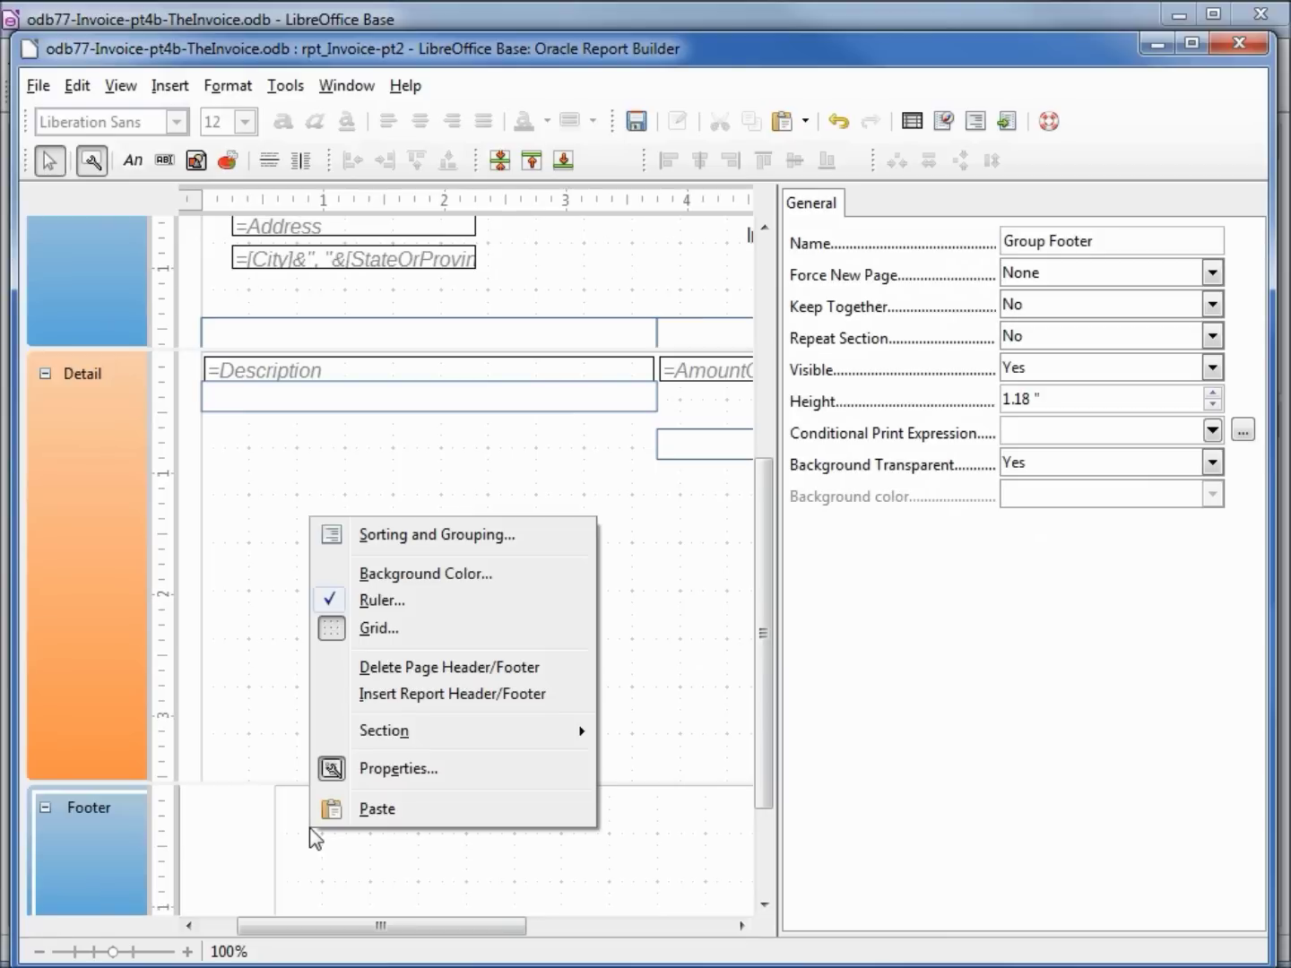
click(375, 810)
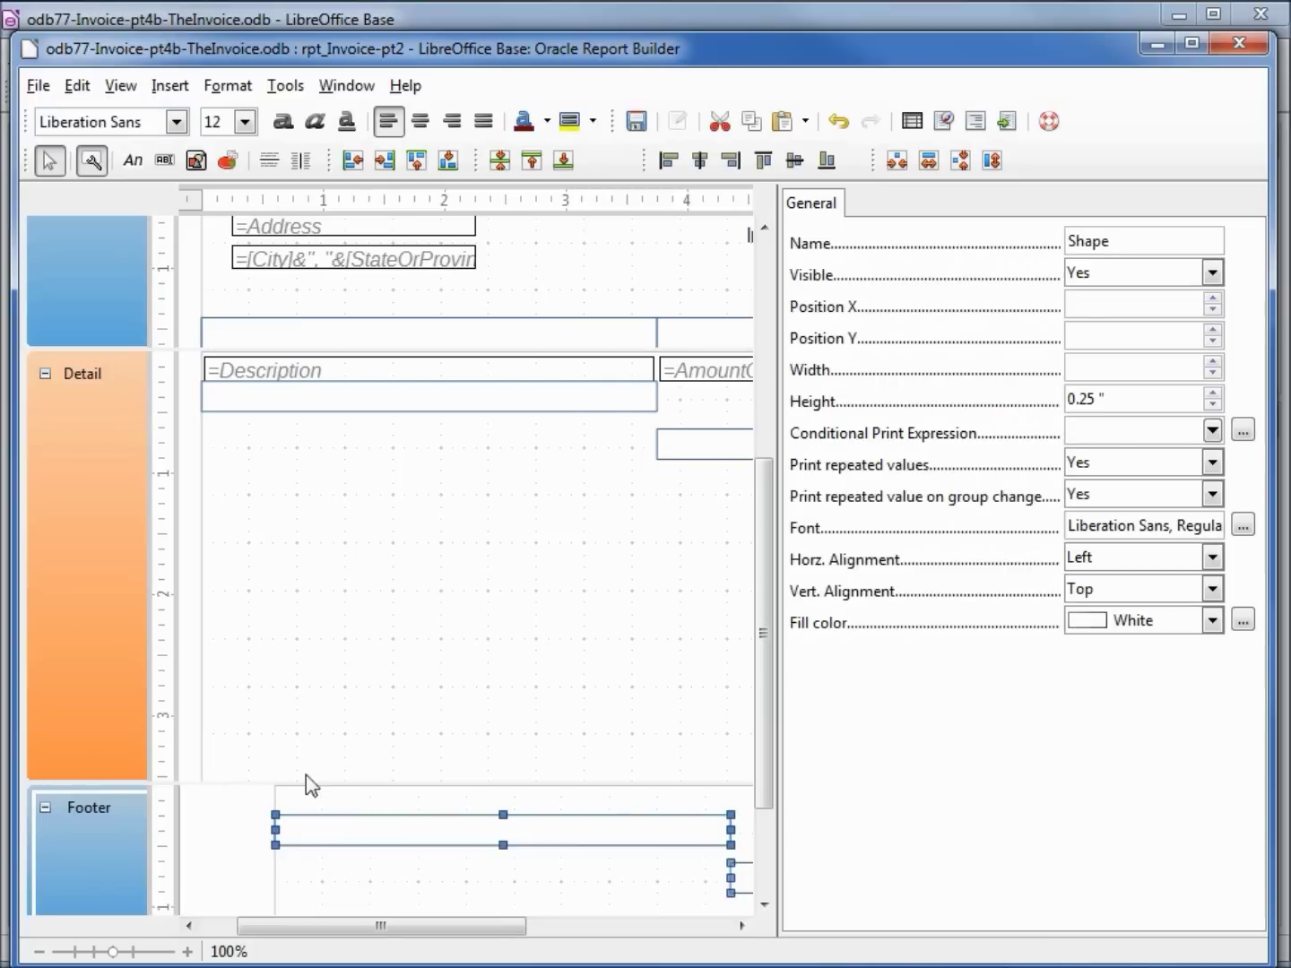
click(423, 164)
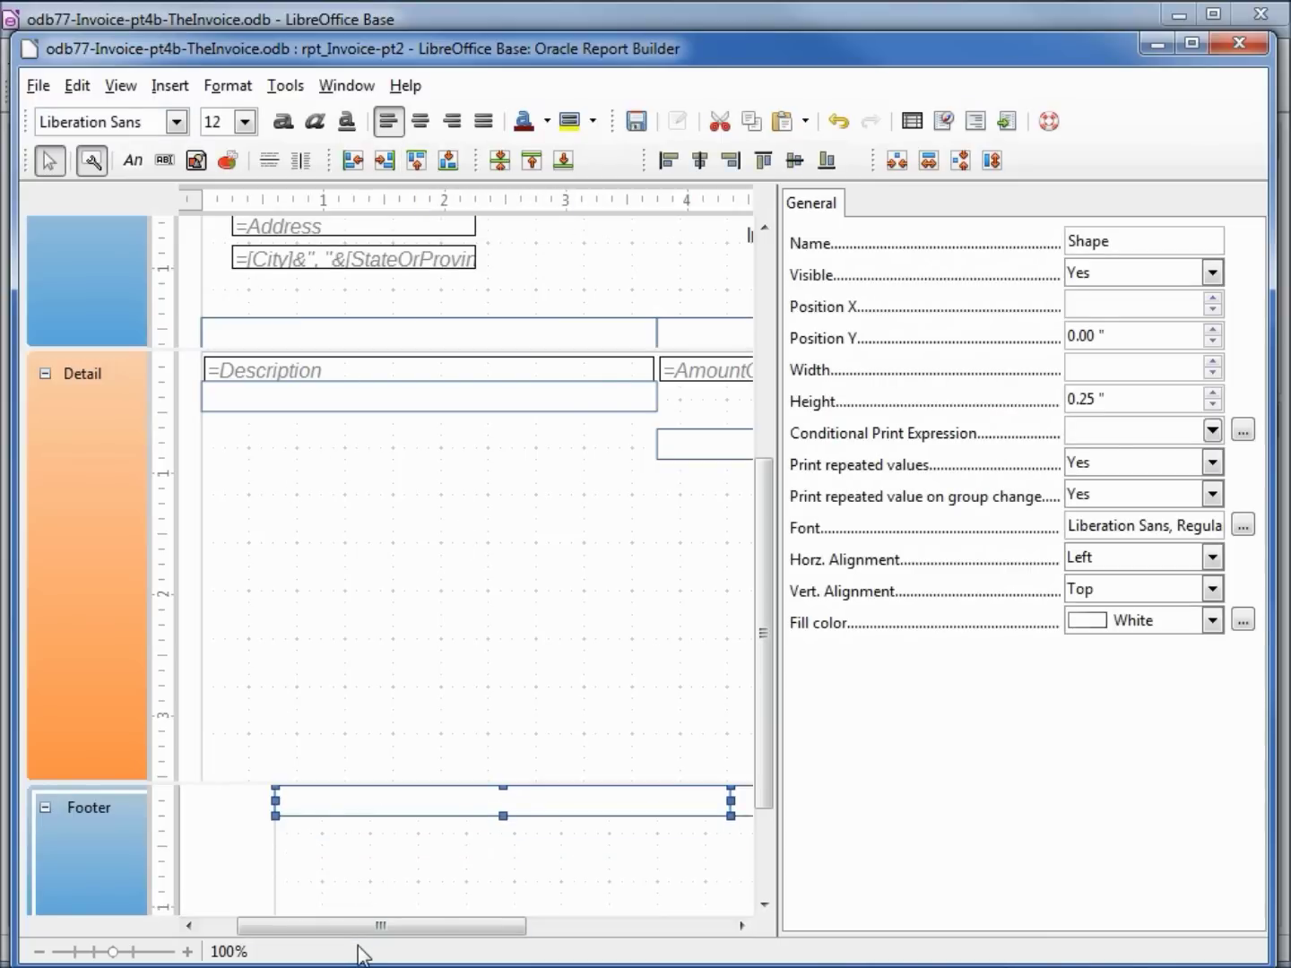
drag(358, 935, 536, 947)
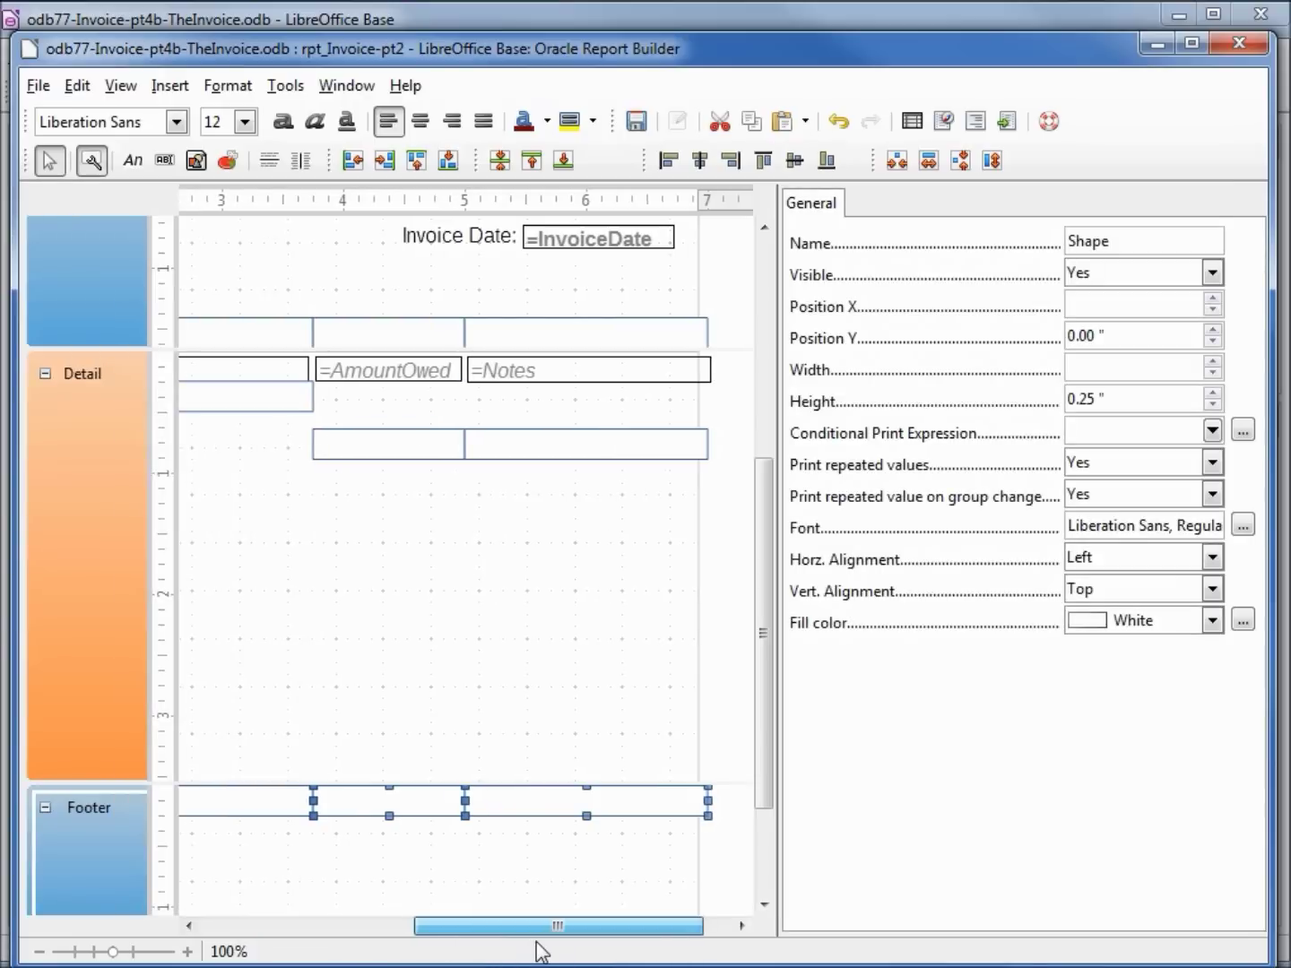
Delete the rightmost 2.00"-wide box from the Footer.
click(525, 874)
click(523, 801)
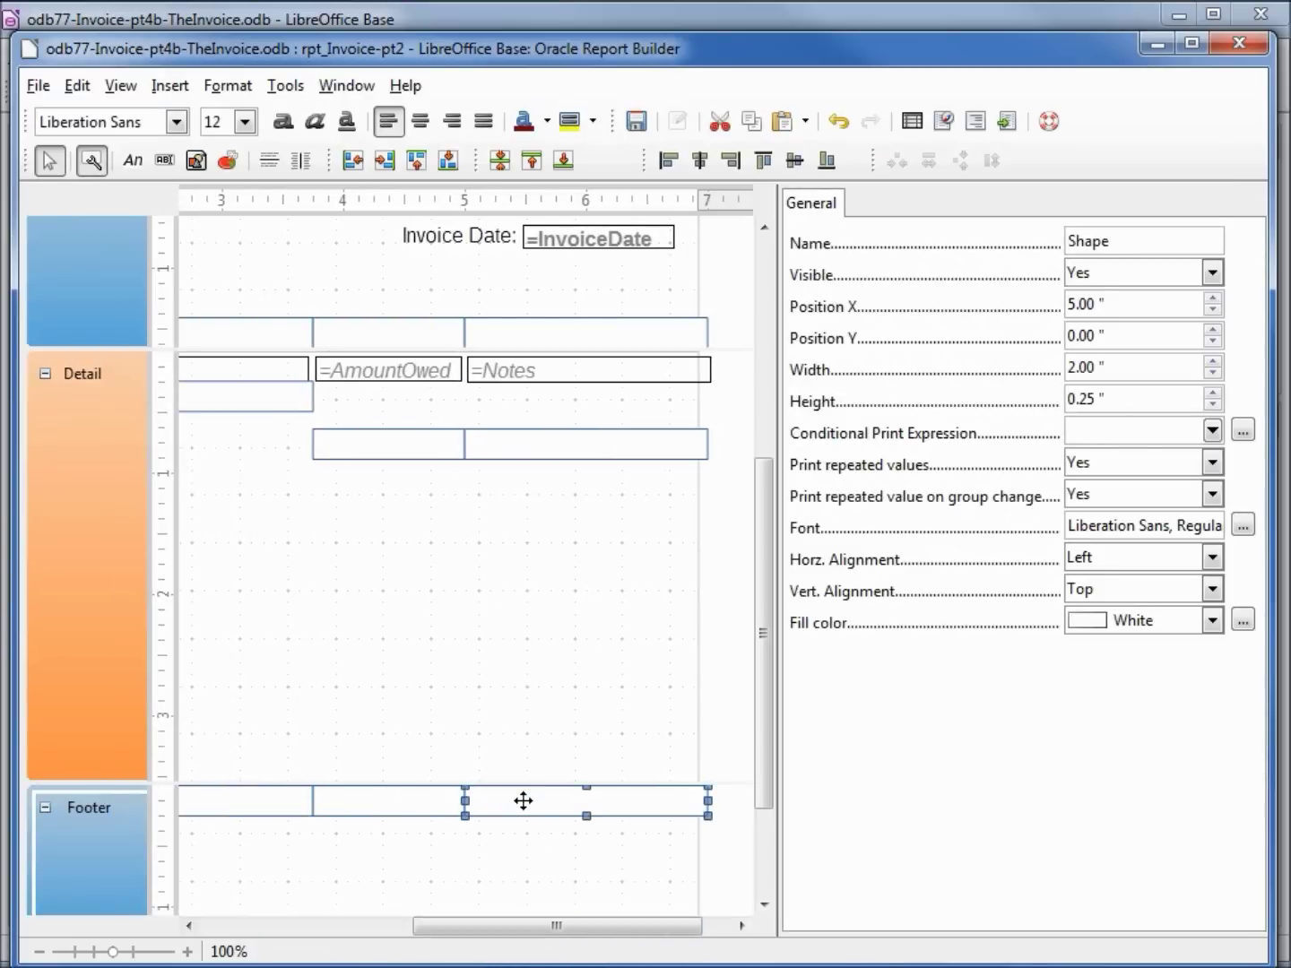
key(Delete)
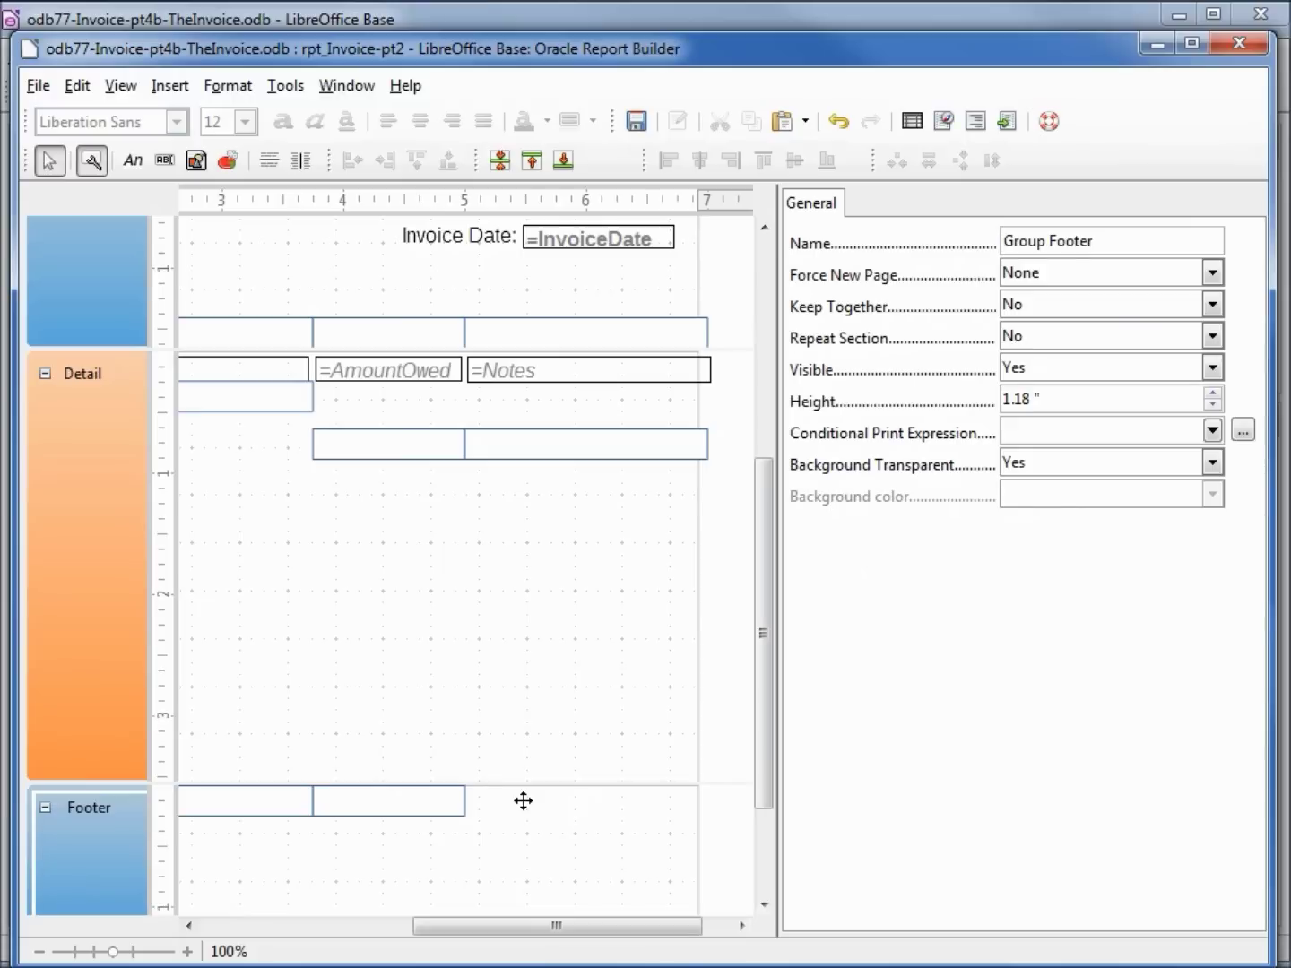
click(392, 798)
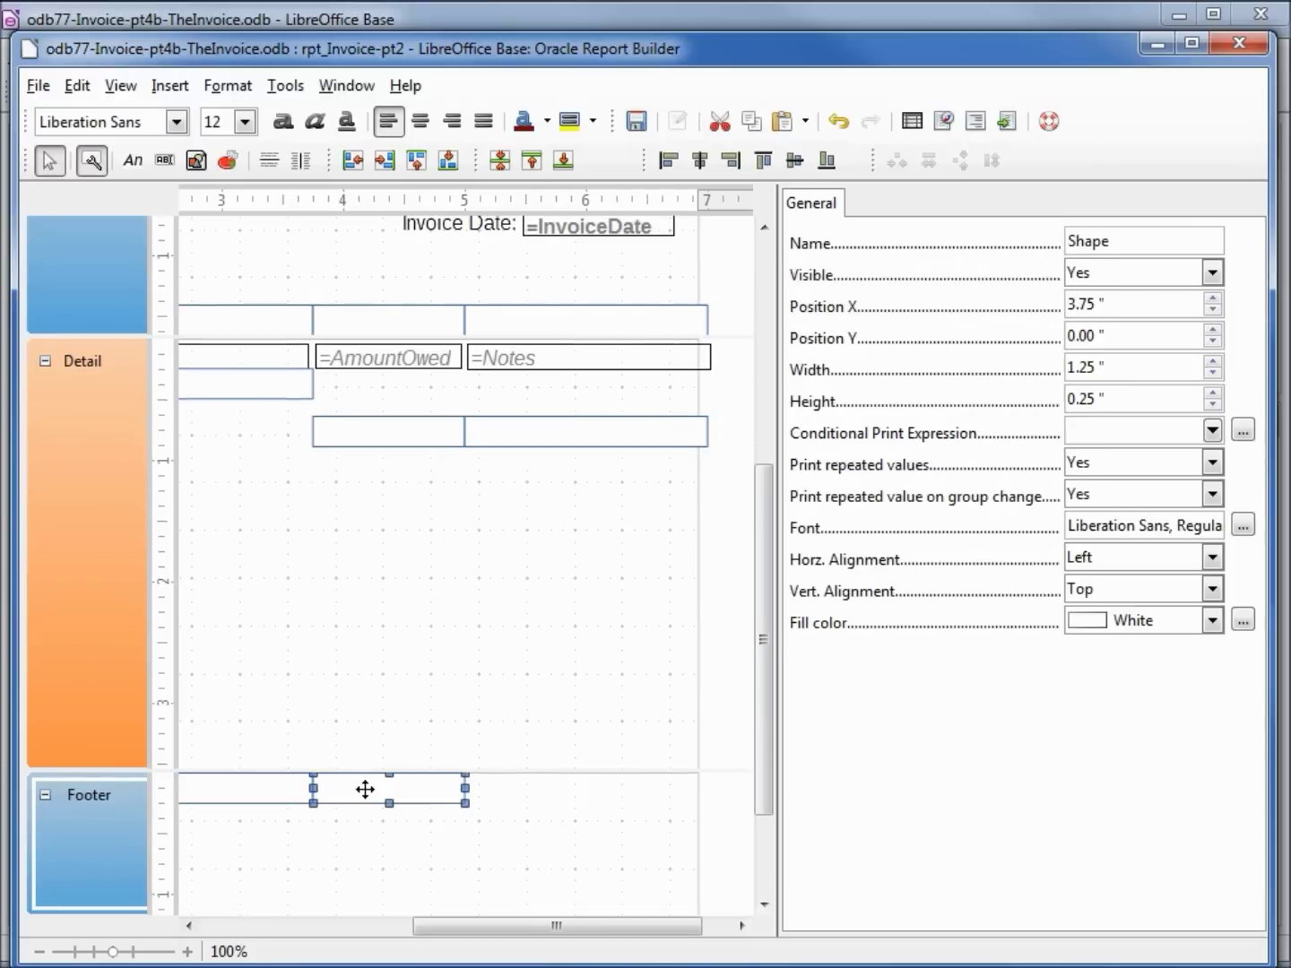
Fill the middle and left Footer boxes with Gray 1.
click(1213, 620)
click(1143, 664)
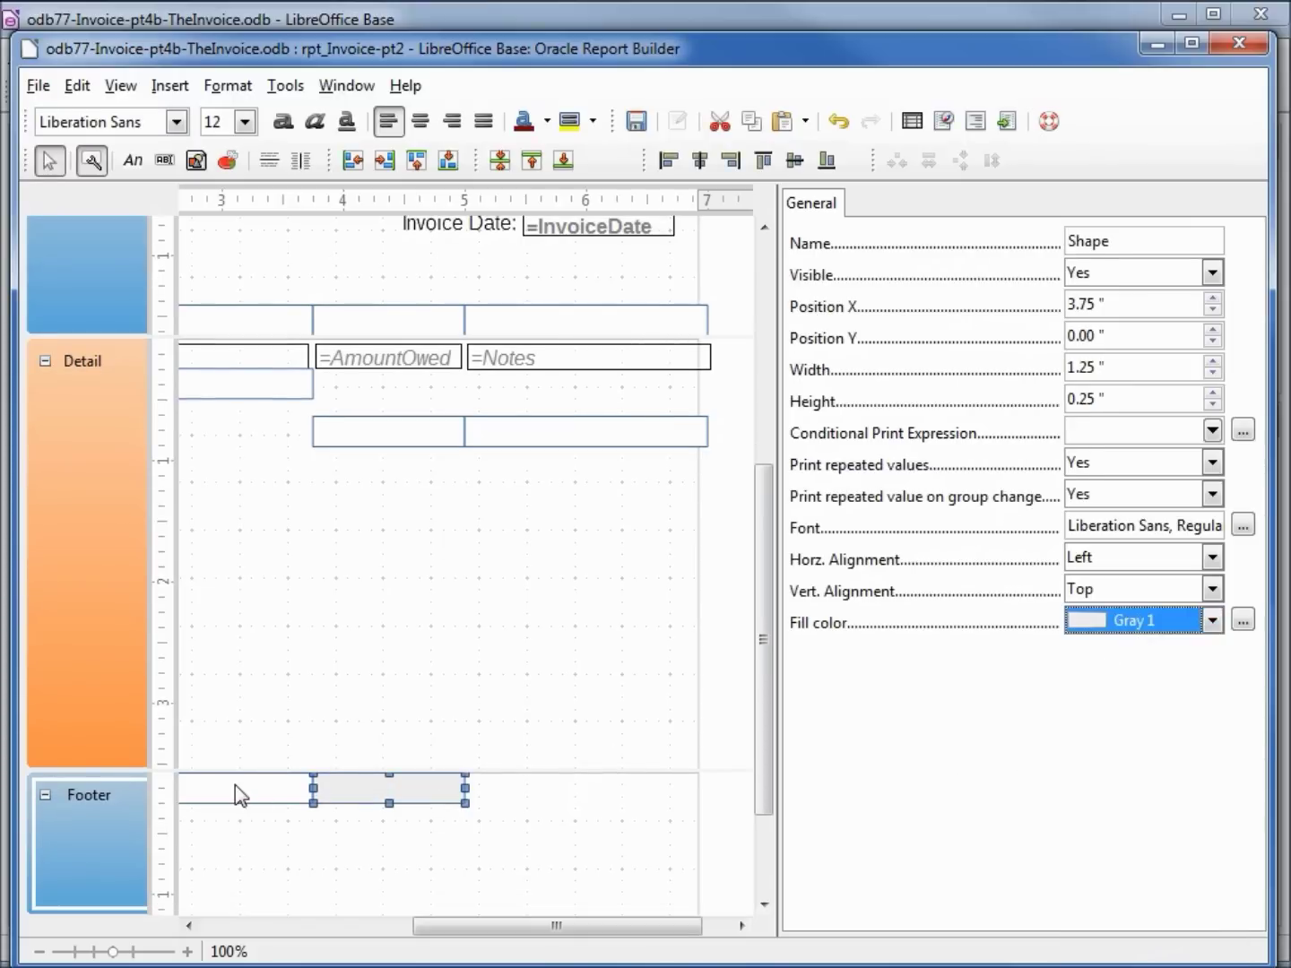
click(229, 781)
click(1213, 621)
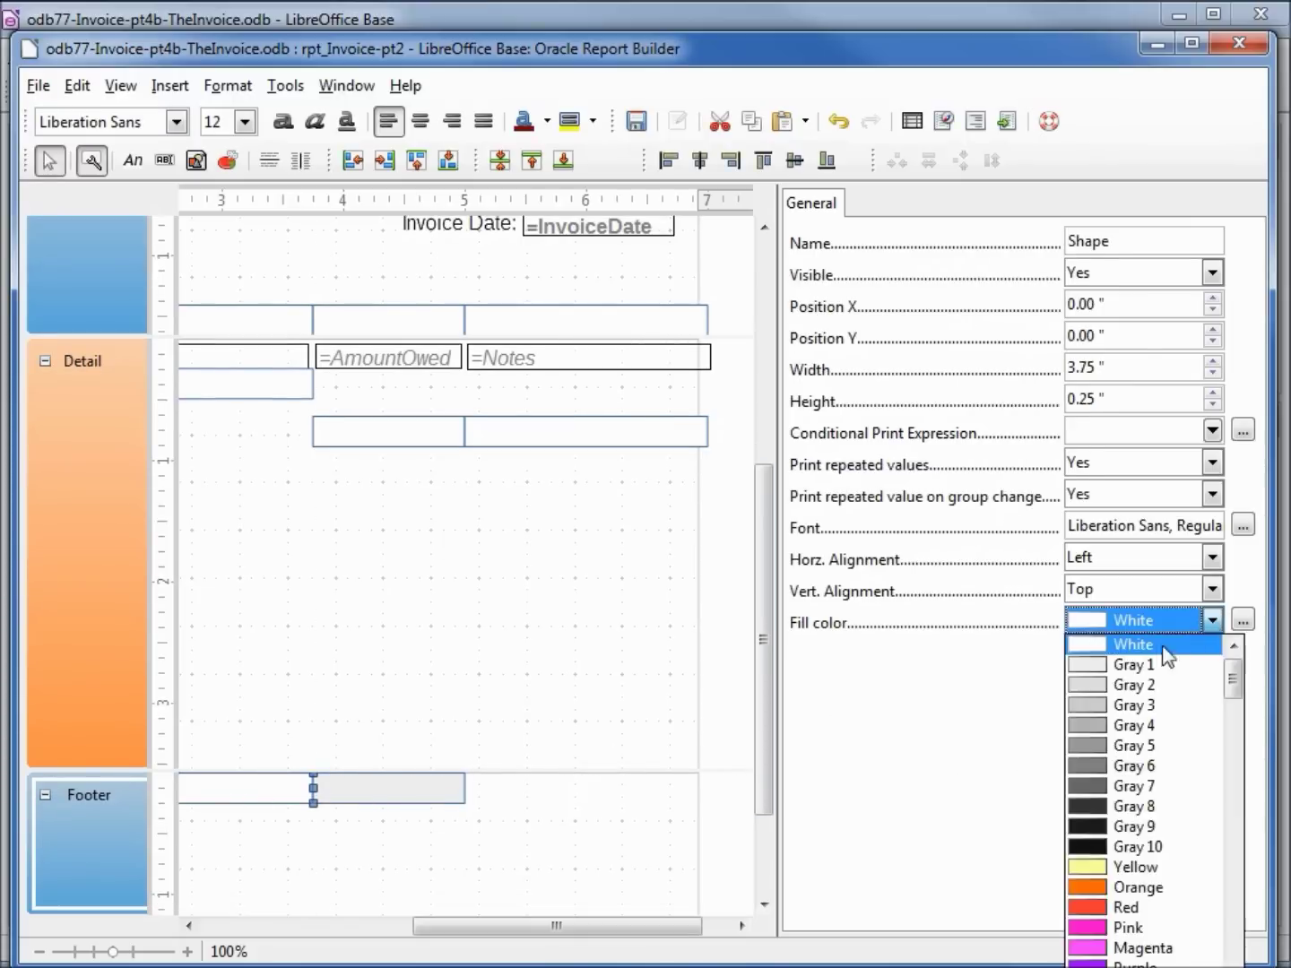
click(1155, 663)
Select the Header's middle and right boxes and fill them with Gray 1.
click(584, 324)
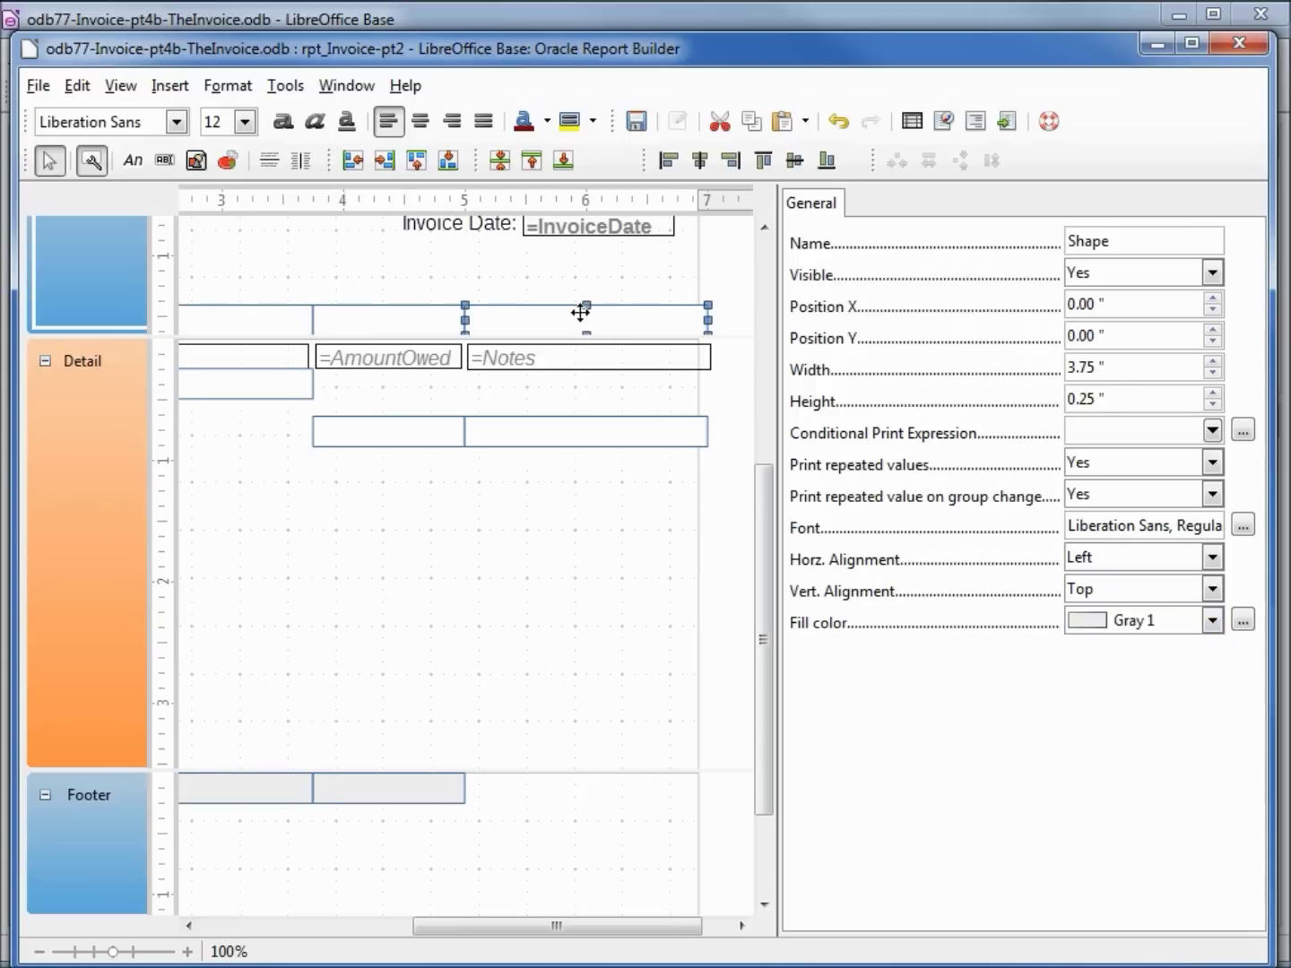
shift+click(420, 319)
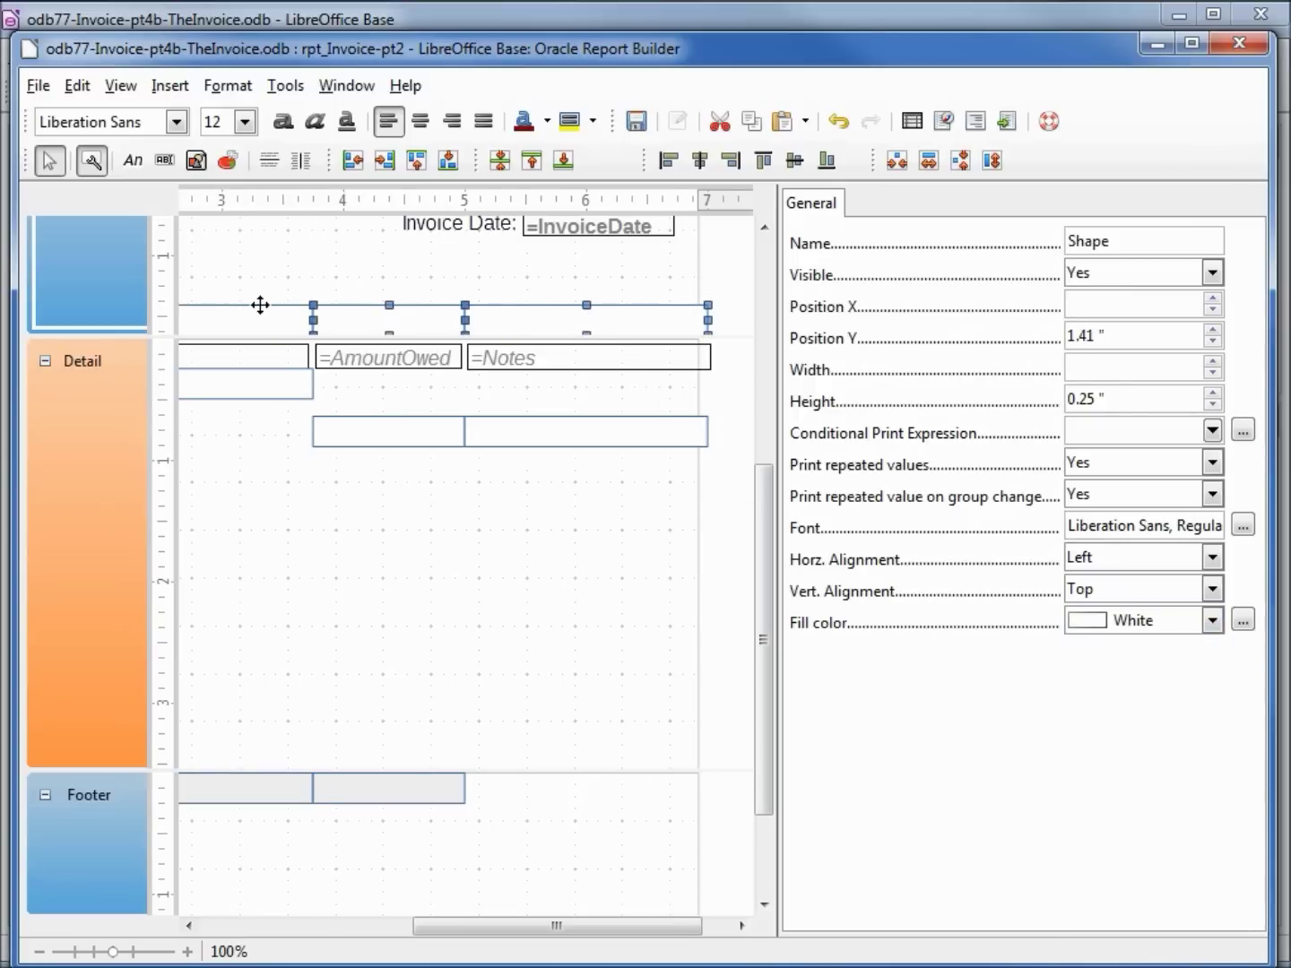
click(1211, 622)
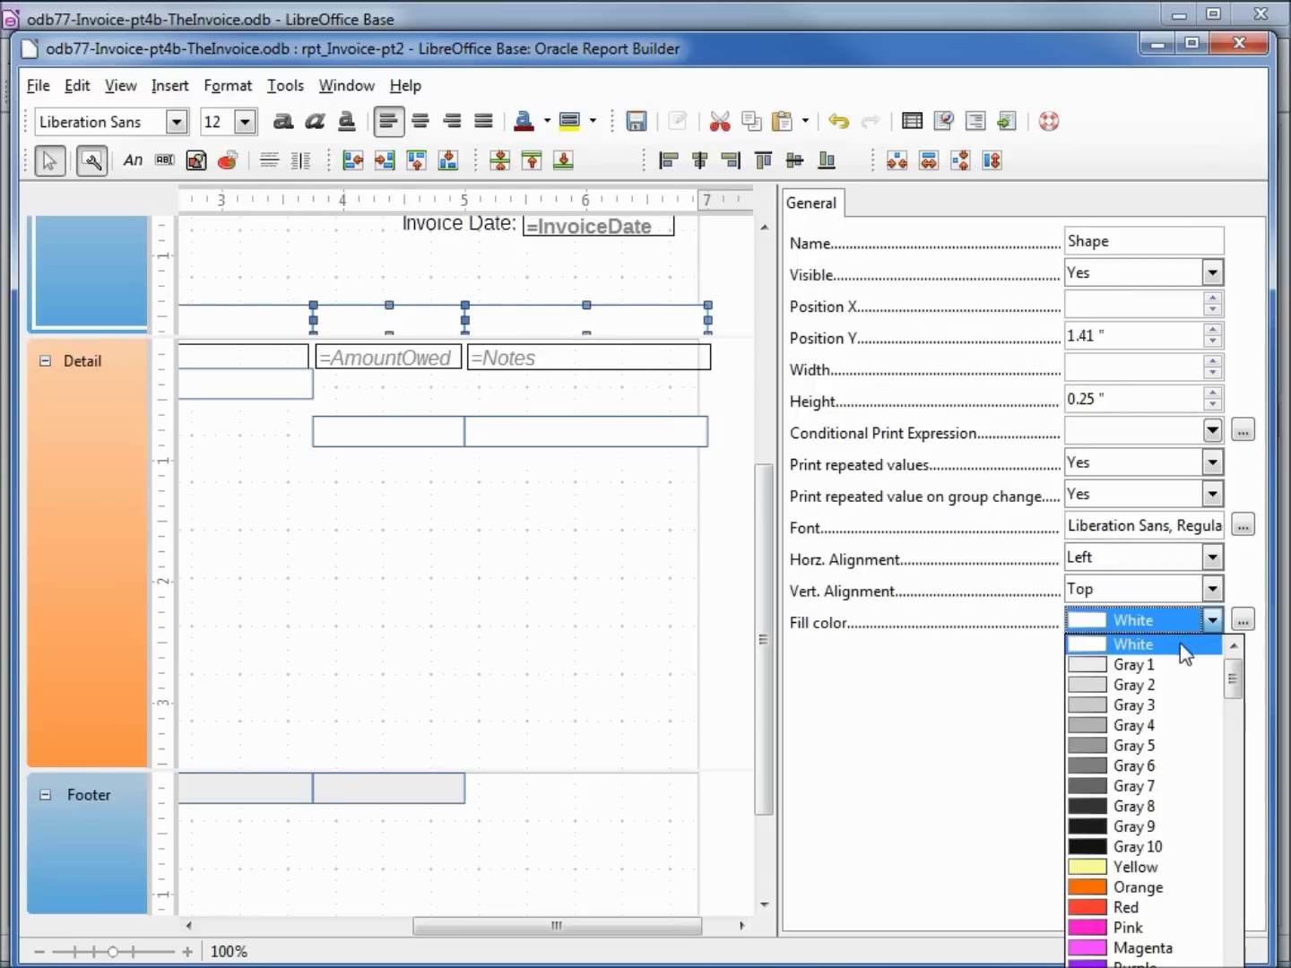
click(1169, 664)
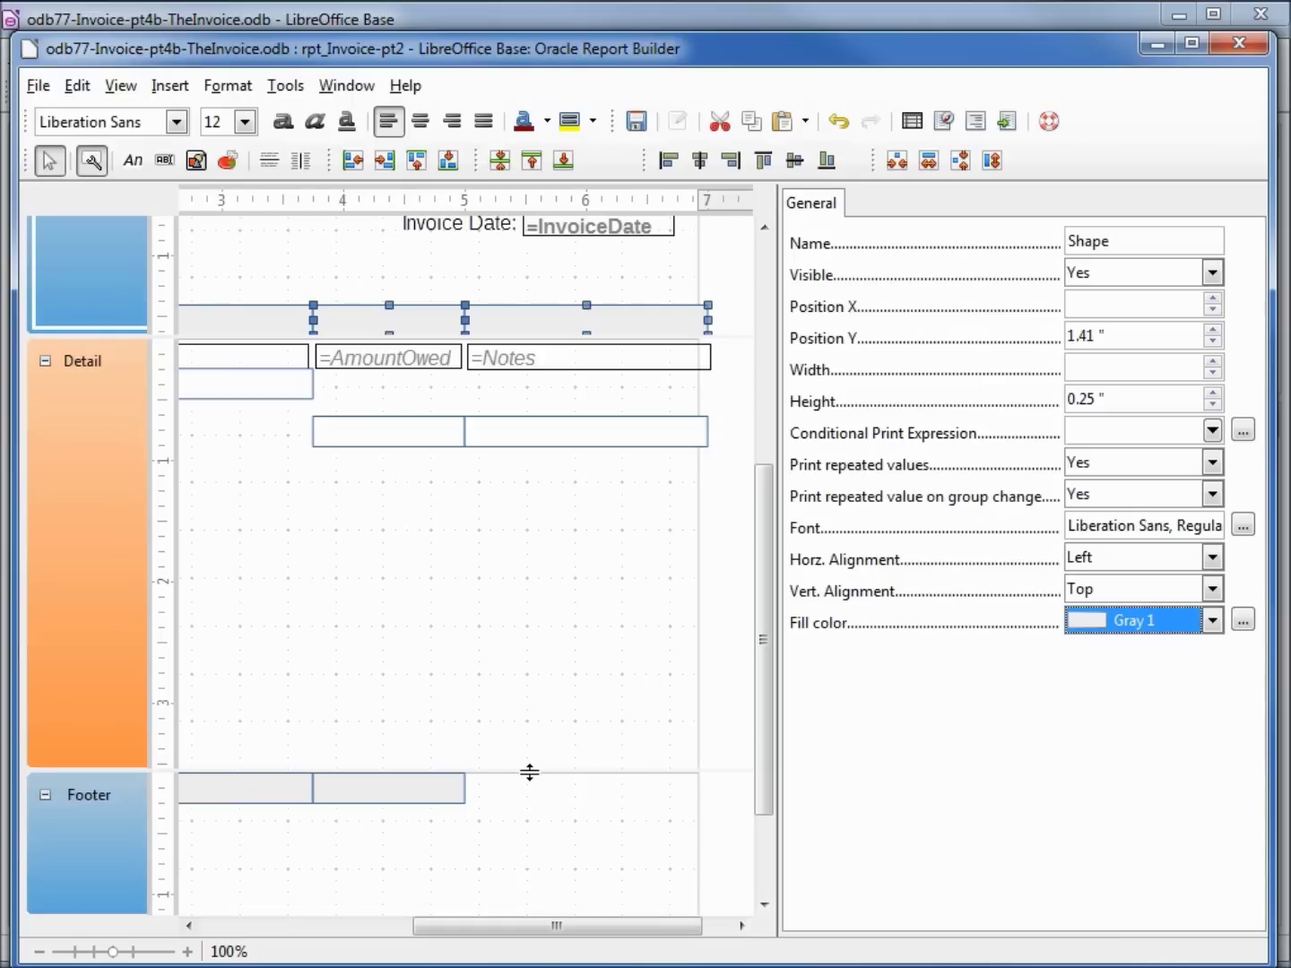
Drag the Footer boundary up to shorten Detail, save the report, and return to the Base window.
drag(530, 771, 531, 480)
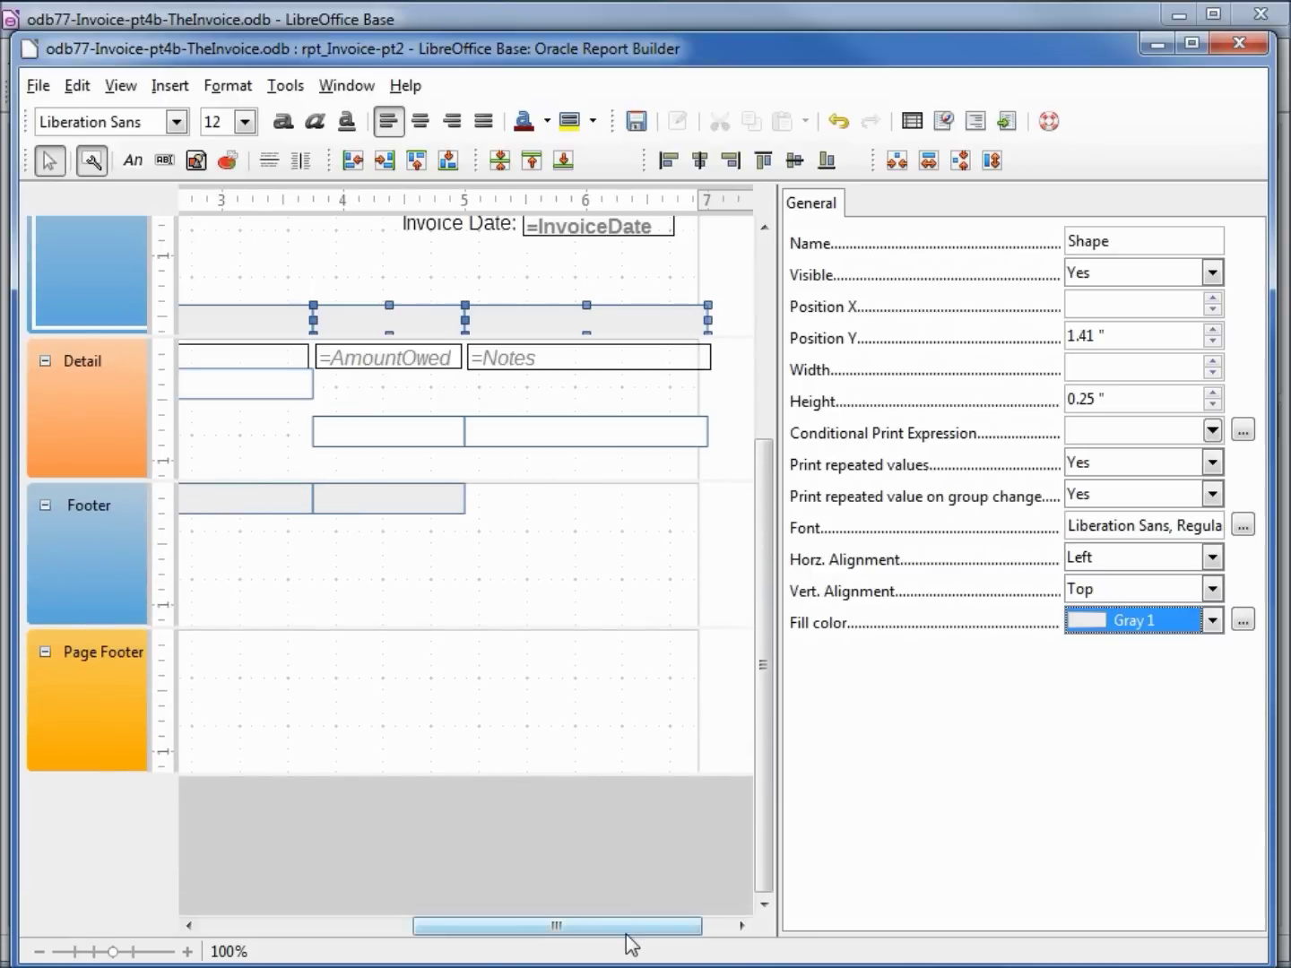
drag(627, 926, 310, 922)
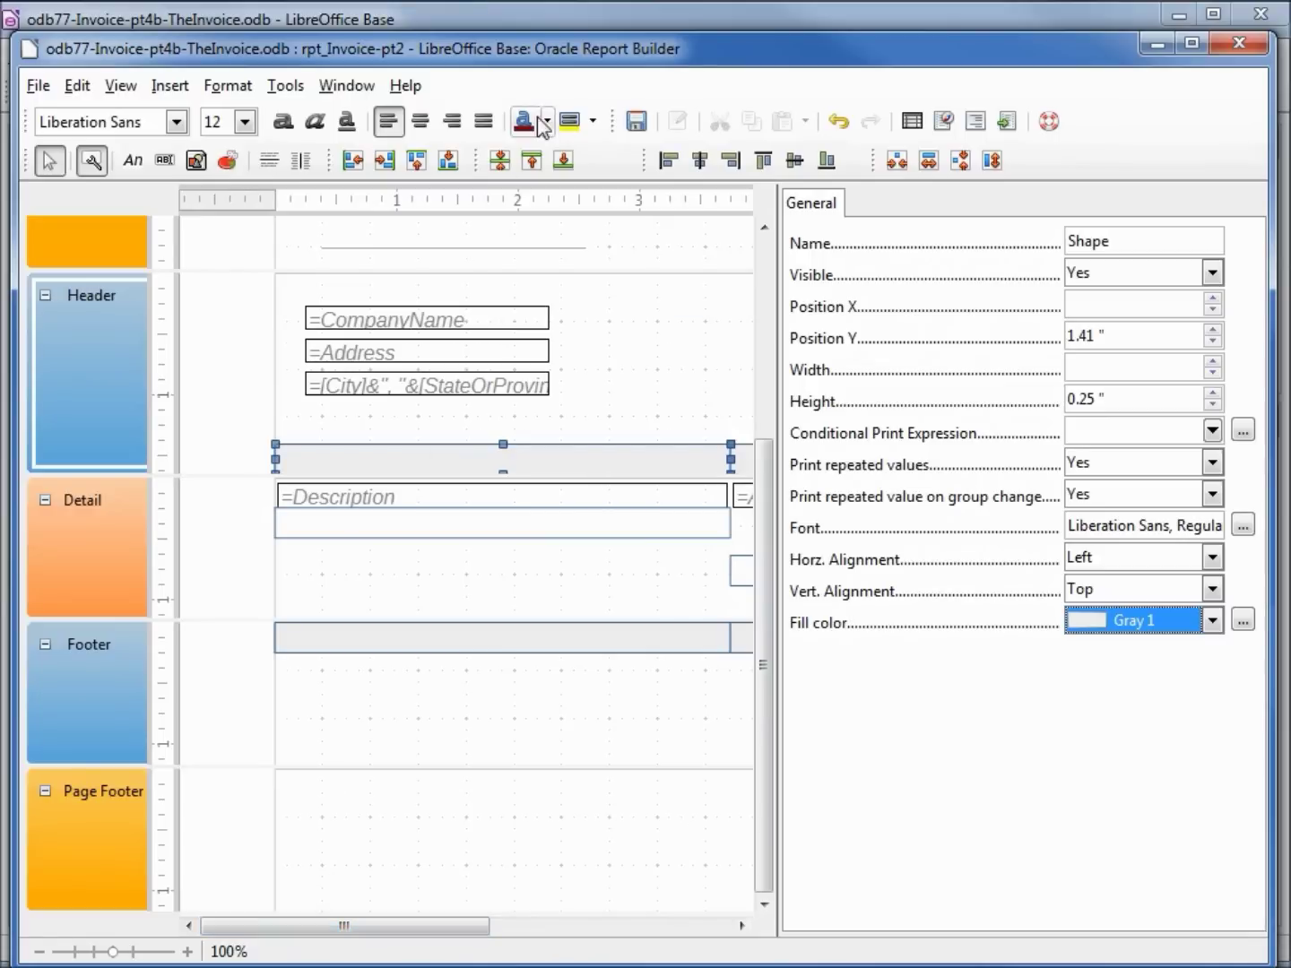
click(630, 123)
drag(628, 55, 505, 191)
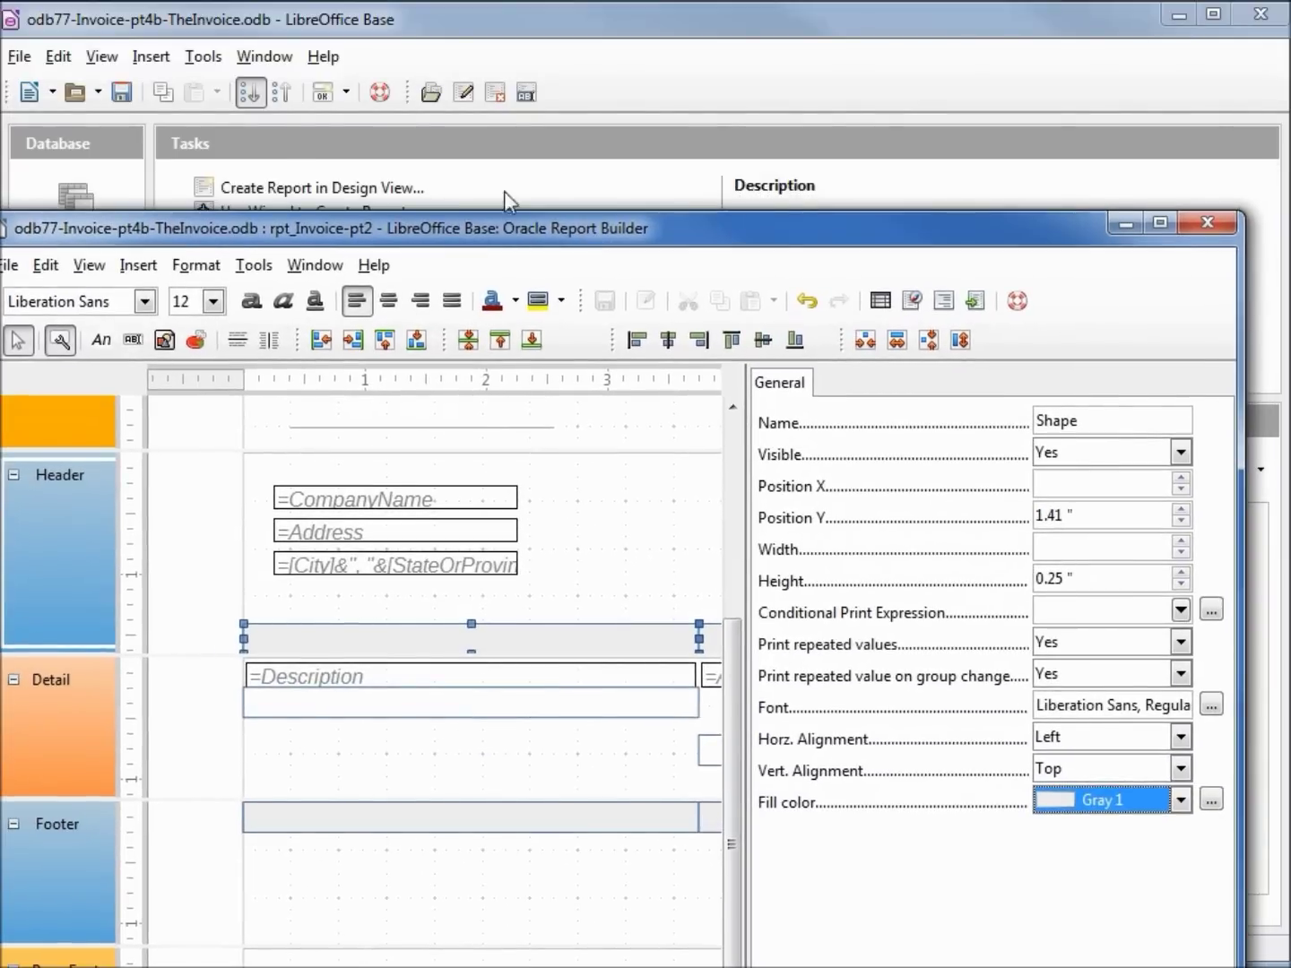
click(124, 95)
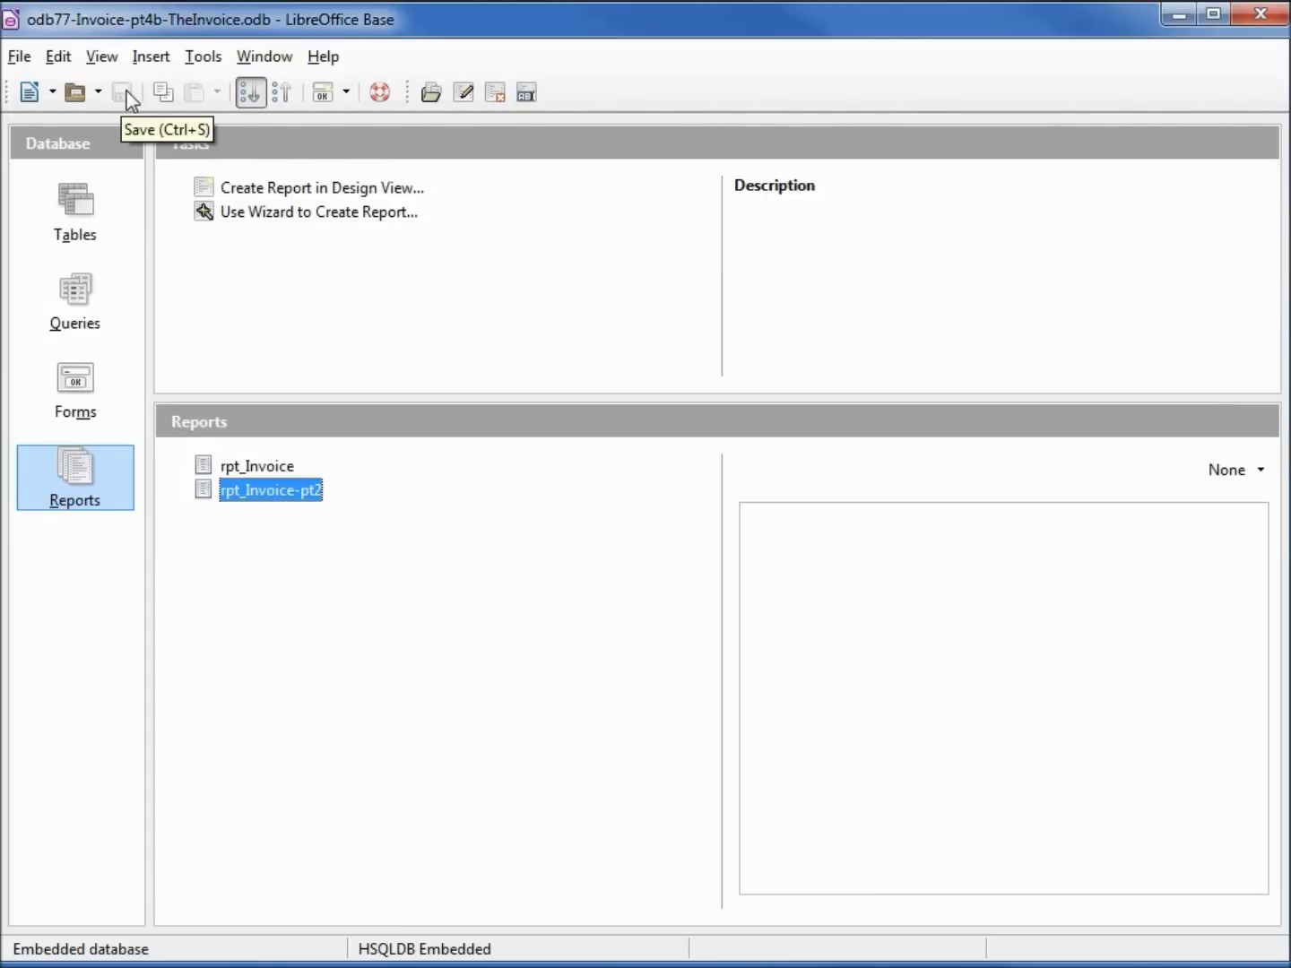